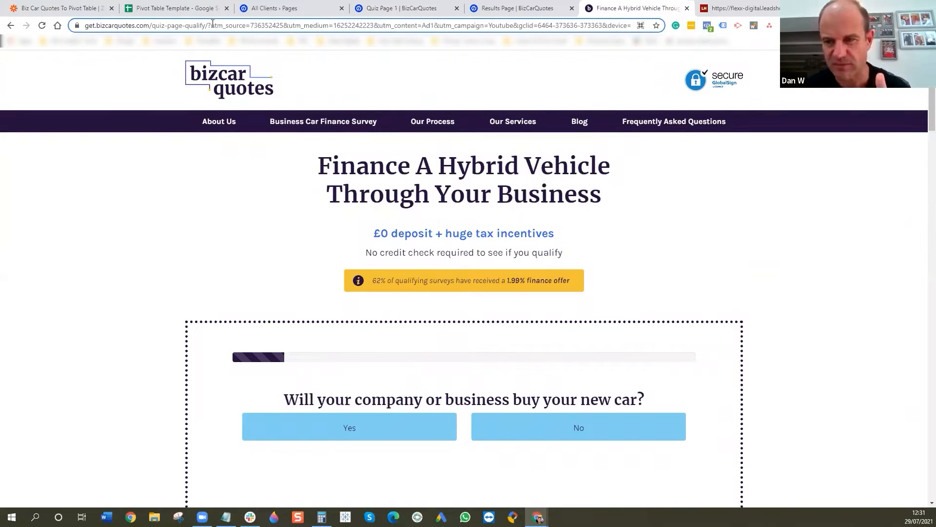
- Highlight the UTM parameters in the landing page URL and move device=m to sit between utm_campaign=Youtube and gclid
{"action": "left_click_drag", "start_coordinate": [213, 26], "coordinate": [536, 25]}
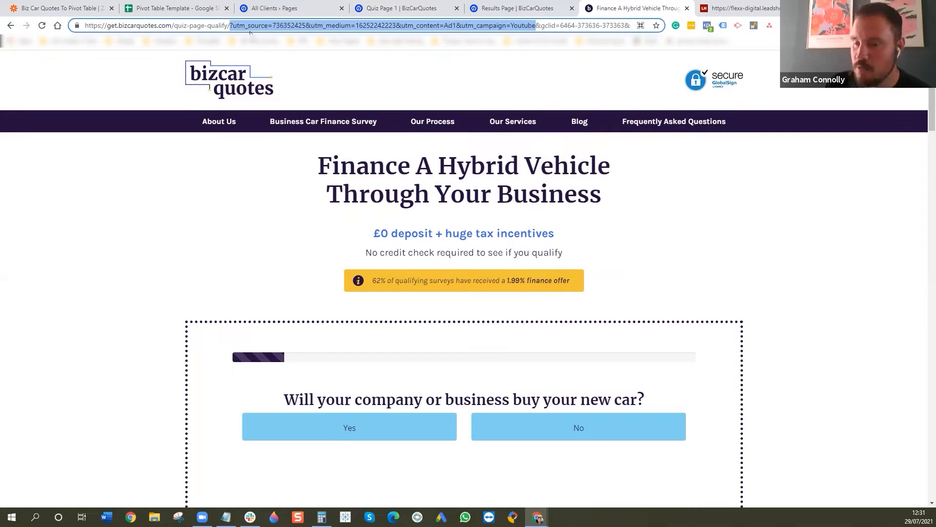
{"action": "left_click", "coordinate": [283, 24]}
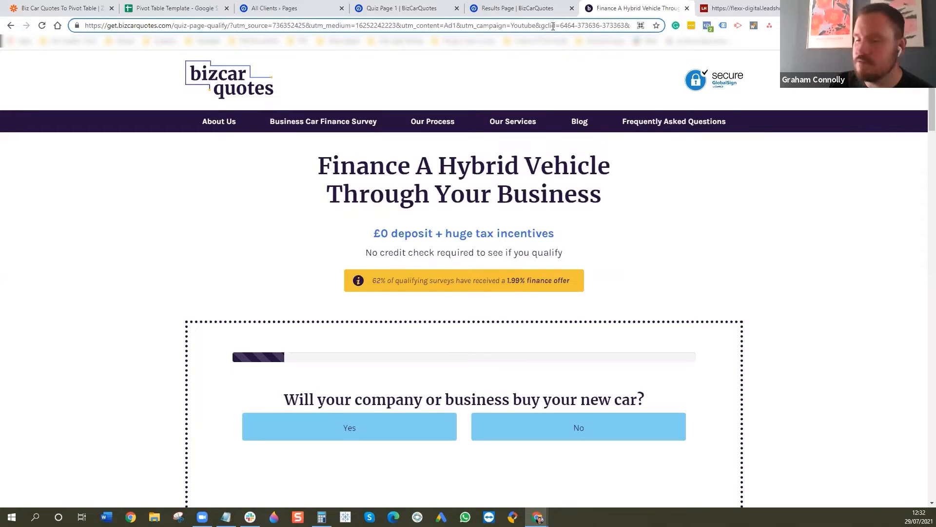
{"action": "left_click_drag", "start_coordinate": [619, 25], "coordinate": [656, 27]}
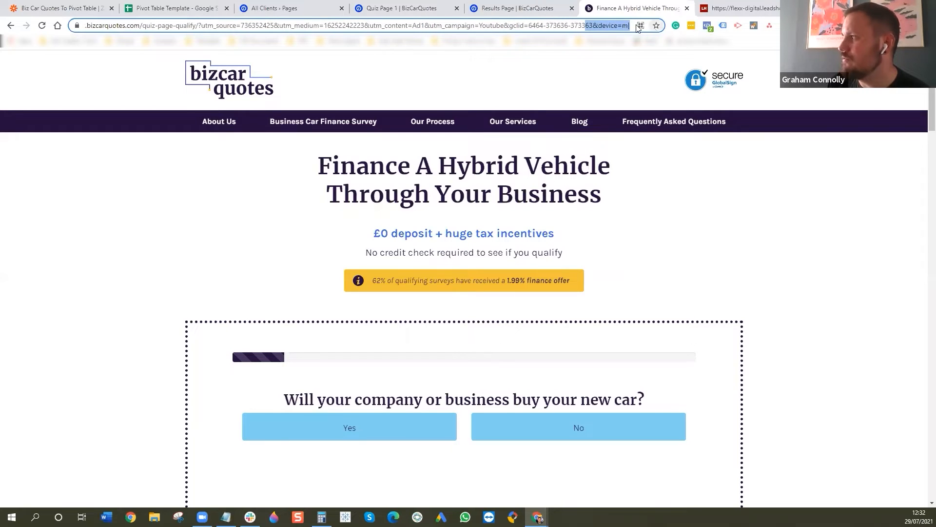
{"action": "left_click", "coordinate": [601, 25]}
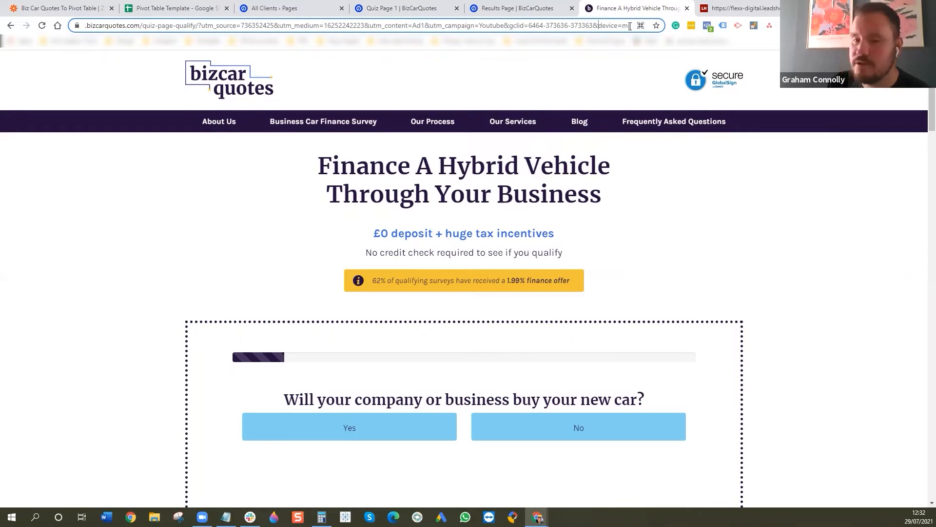
{"action": "left_click_drag", "start_coordinate": [631, 27], "coordinate": [595, 28]}
{"action": "key", "text": "ctrl+c"}
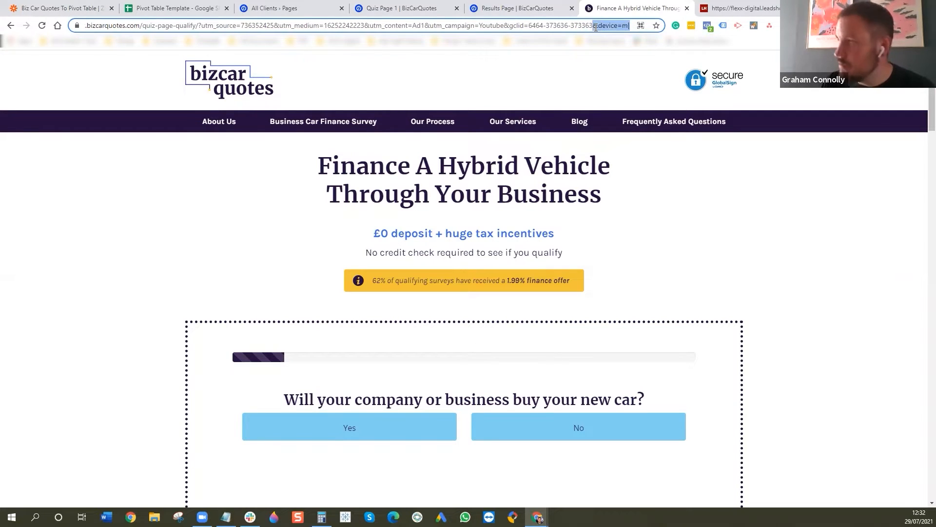
{"action": "key", "text": "BackSpace"}
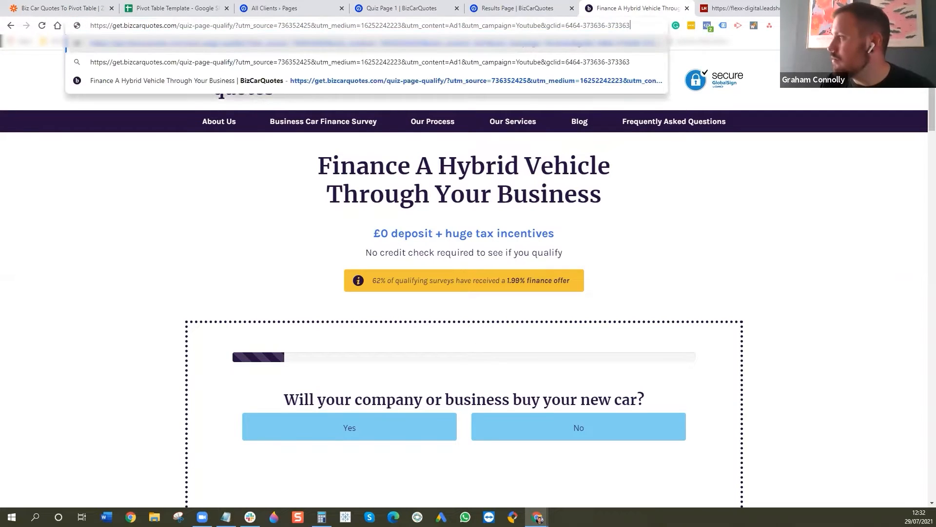
{"action": "left_click", "coordinate": [544, 26]}
{"action": "key", "text": "ctrl+v"}
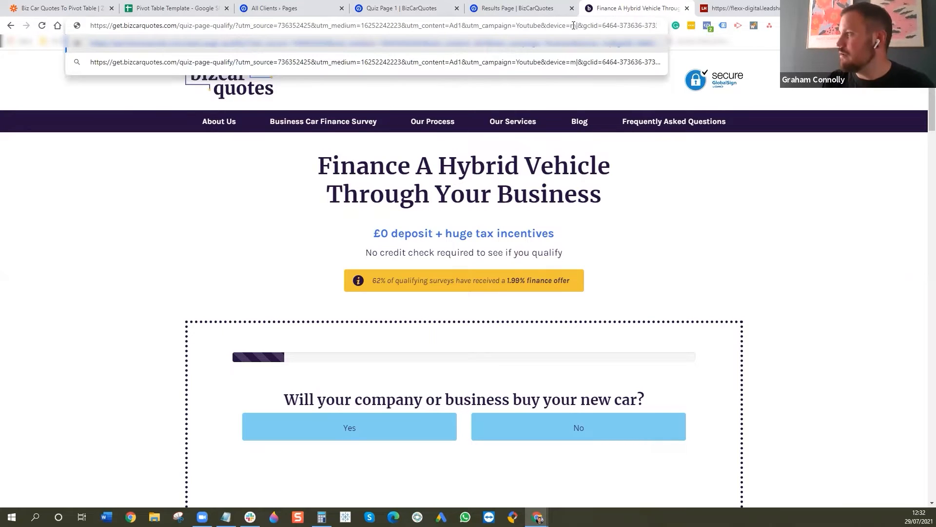
{"action": "left_click_drag", "start_coordinate": [578, 25], "coordinate": [255, 29]}
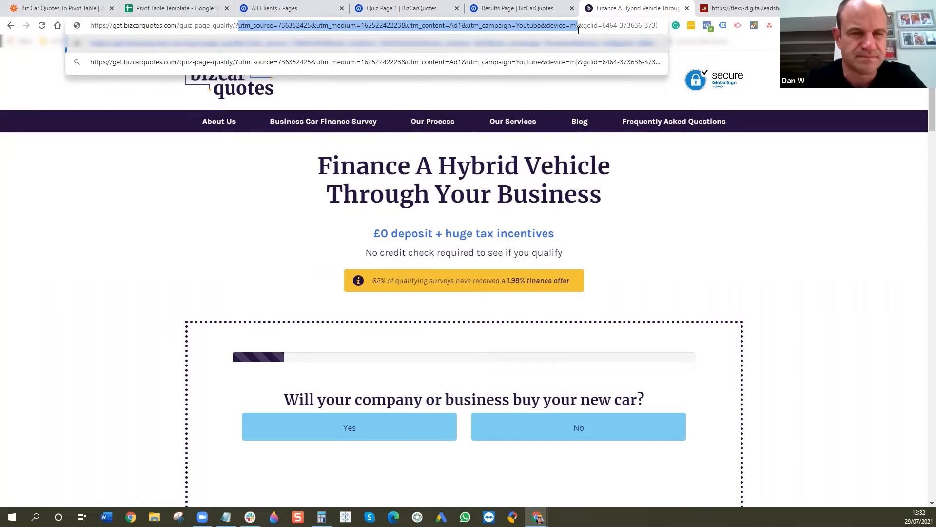
{"action": "left_click", "coordinate": [64, 242]}
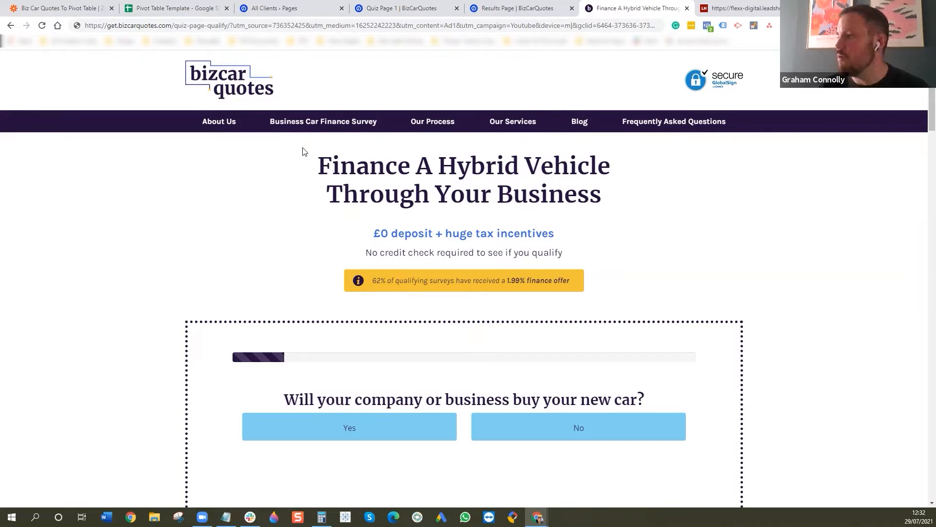
- Look over the quiz landing page, switch to LeadsHook, and review the nodes of the BizCarQuotes Finance decision tree
{"action": "scroll", "coordinate": [307, 156], "scroll_direction": "down", "scroll_amount": 3}
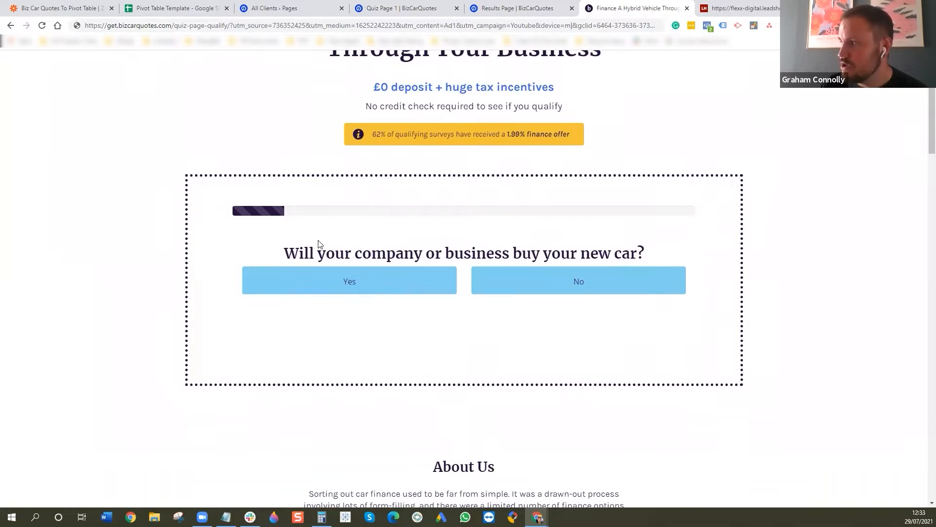
{"action": "scroll", "coordinate": [317, 247], "scroll_direction": "up", "scroll_amount": 3}
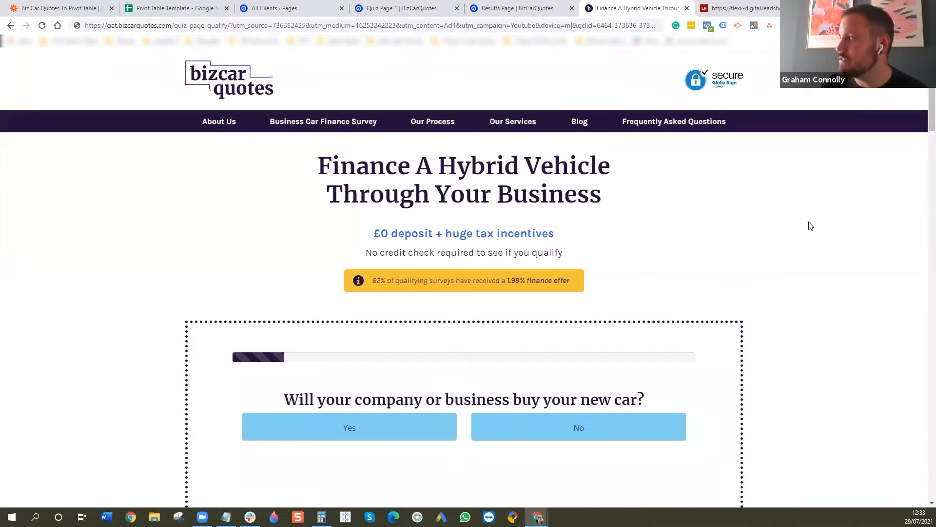
{"action": "left_click", "coordinate": [730, 9]}
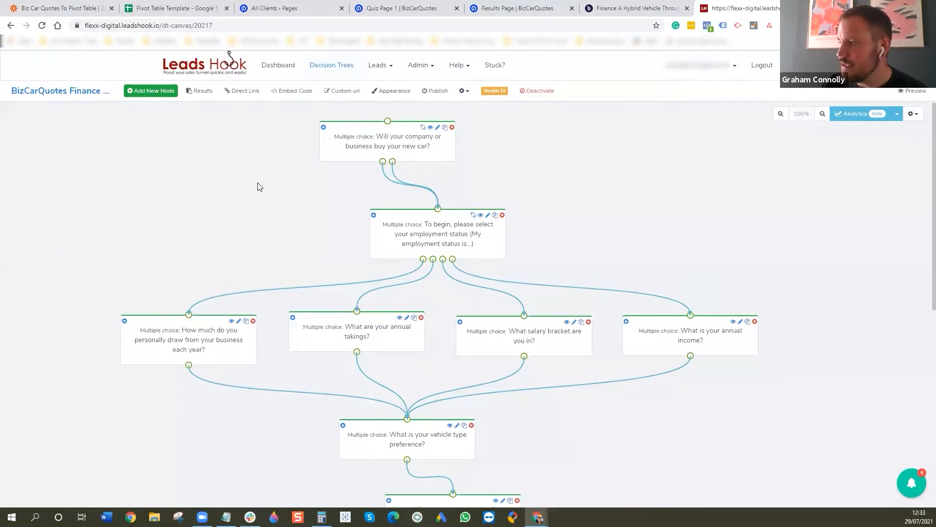
{"action": "scroll", "coordinate": [258, 183], "scroll_direction": "down", "scroll_amount": 4}
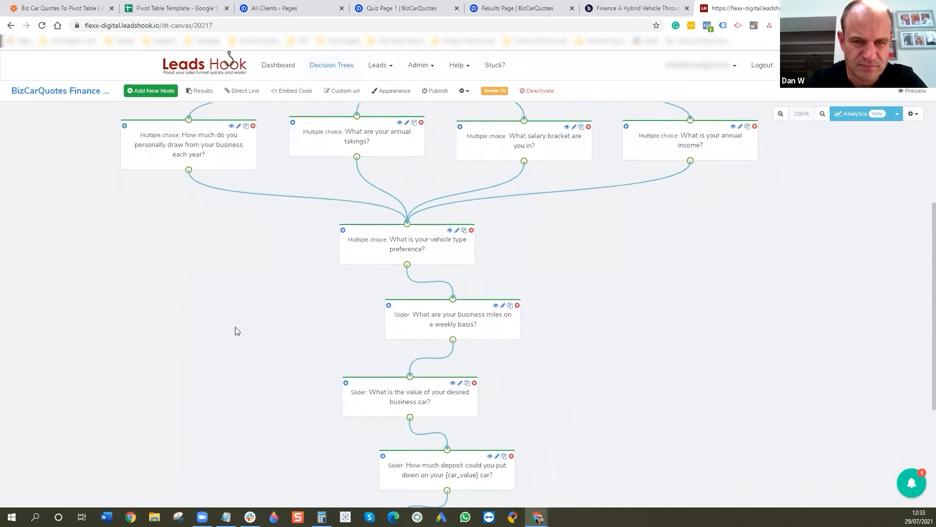
{"action": "scroll", "coordinate": [236, 331], "scroll_direction": "down", "scroll_amount": 4}
{"action": "scroll", "coordinate": [240, 330], "scroll_direction": "up", "scroll_amount": 7}
{"action": "scroll", "coordinate": [244, 332], "scroll_direction": "up", "scroll_amount": 1}
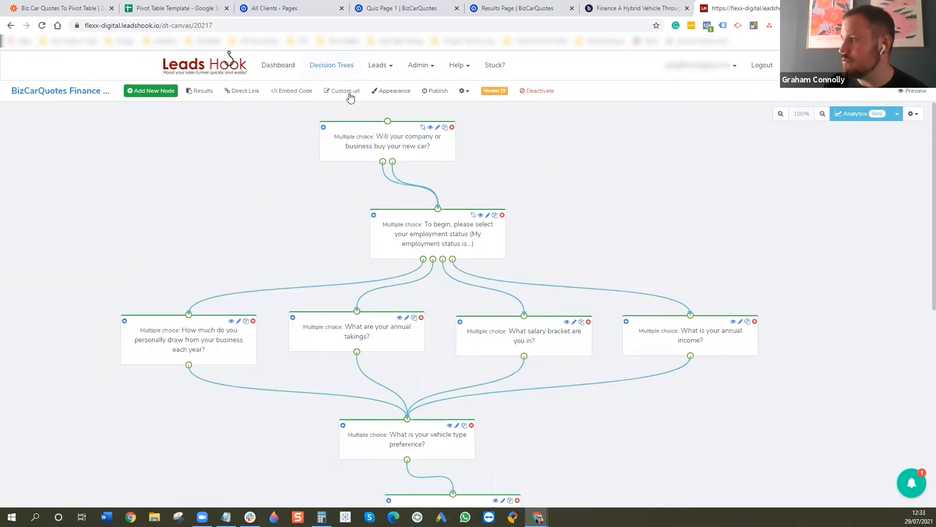
- Open LeadsHook's custom fields settings and highlight the utm_source parameter name in the landing page URL for comparison
{"action": "left_click", "coordinate": [427, 68]}
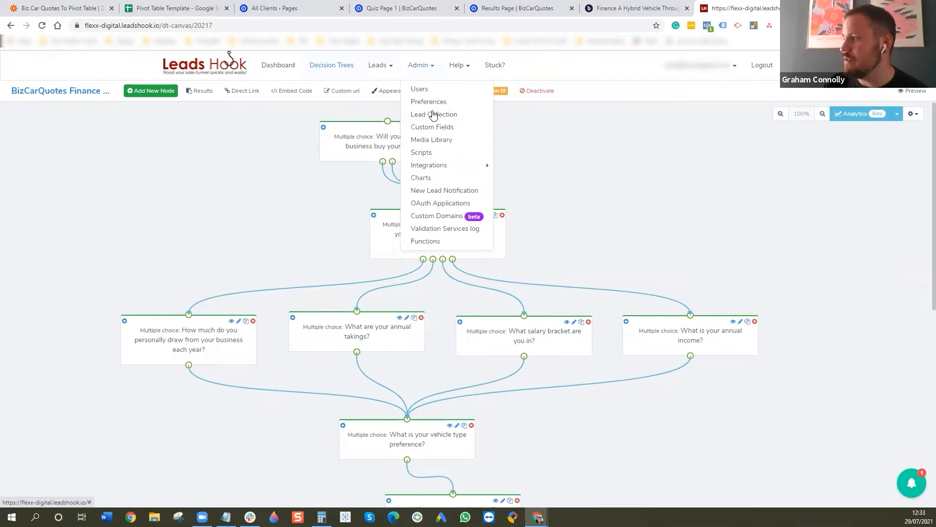
{"action": "left_click", "coordinate": [434, 130]}
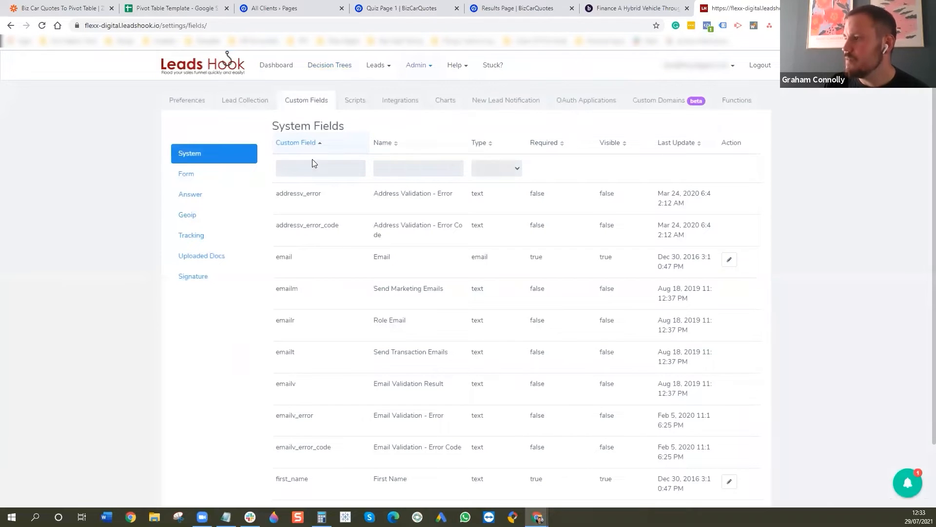
{"action": "left_click", "coordinate": [639, 5]}
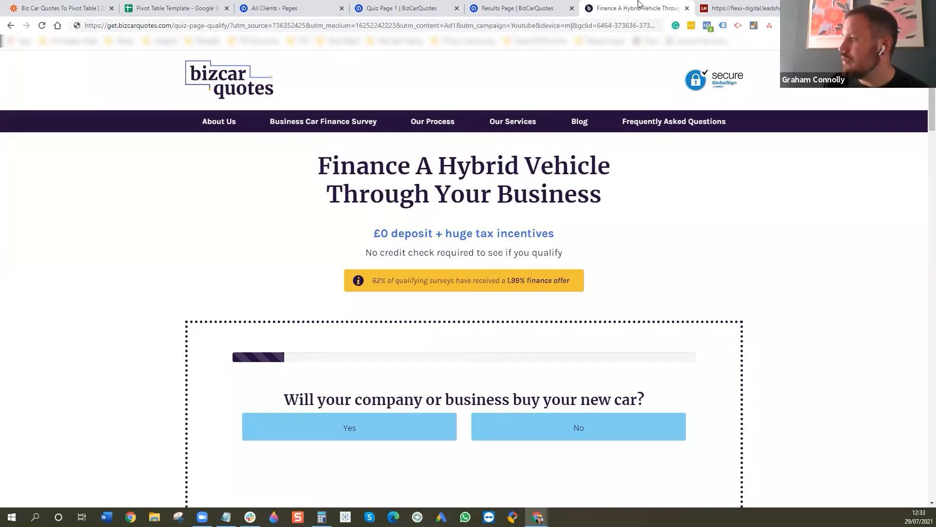
{"action": "left_click_drag", "start_coordinate": [233, 25], "coordinate": [267, 25]}
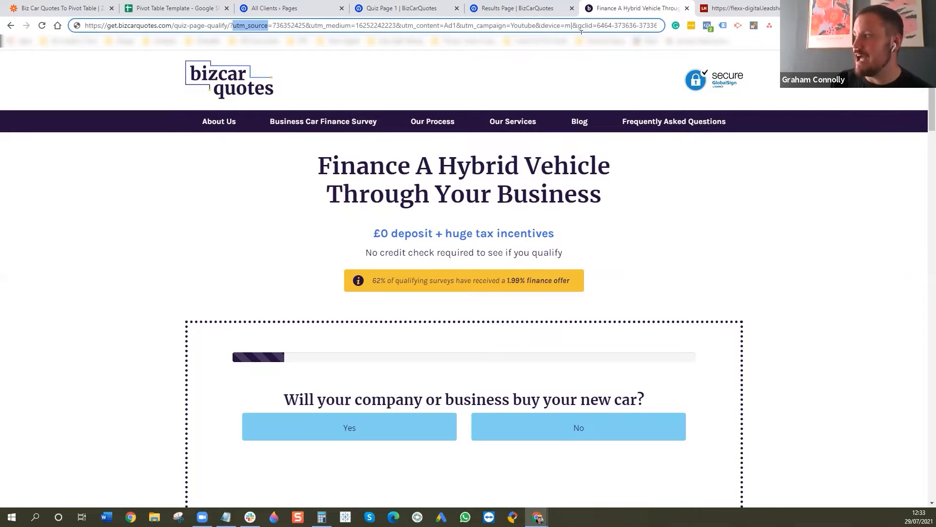
{"action": "left_click", "coordinate": [738, 9]}
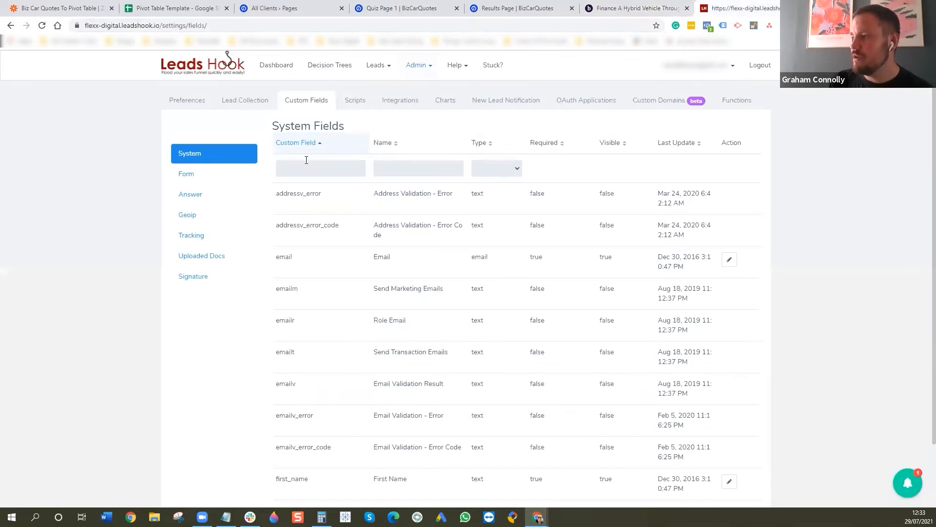
- Show the Answer custom fields and filter them by the field name utm
{"action": "left_click", "coordinate": [197, 196]}
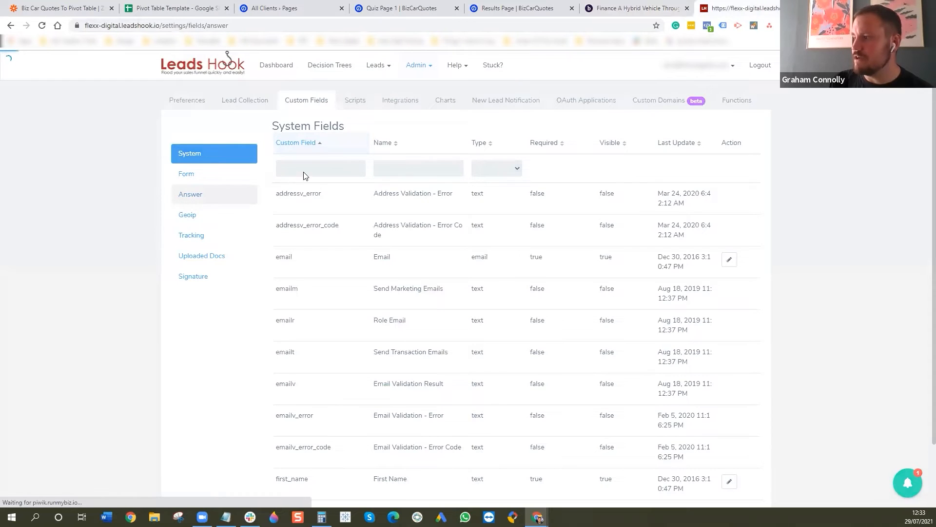
{"action": "left_click", "coordinate": [314, 171]}
{"action": "type", "text": "utm"}
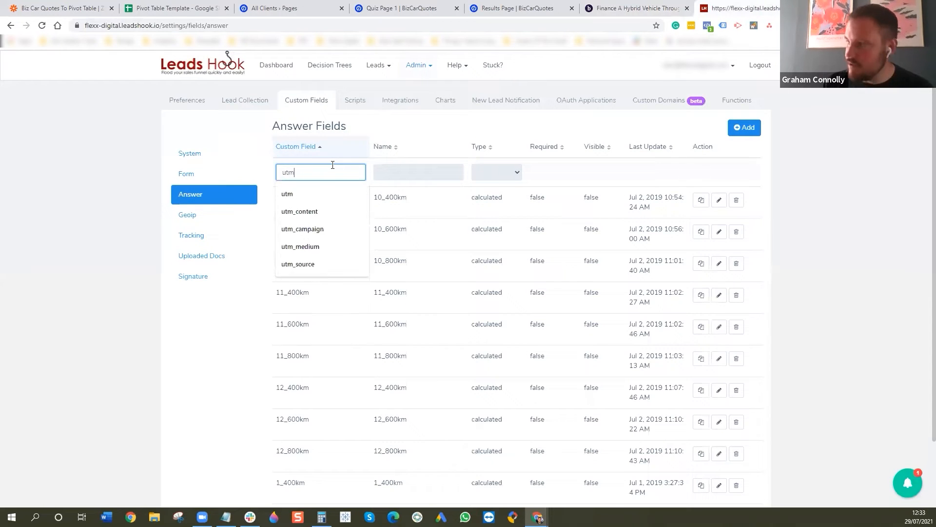
{"action": "left_click", "coordinate": [340, 191]}
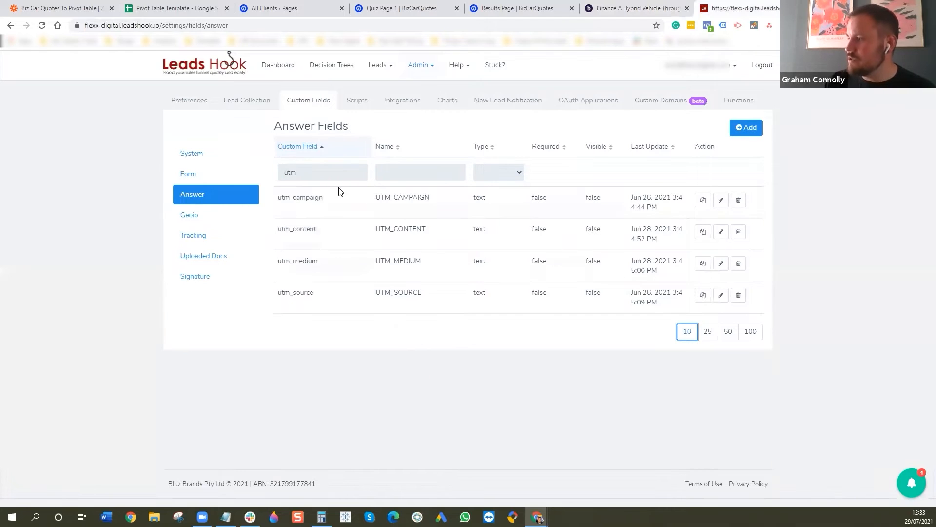
- Clear the default value and placeholder of the utm_source answer field, accepting the edit warning, and save the field
{"action": "left_click", "coordinate": [722, 295]}
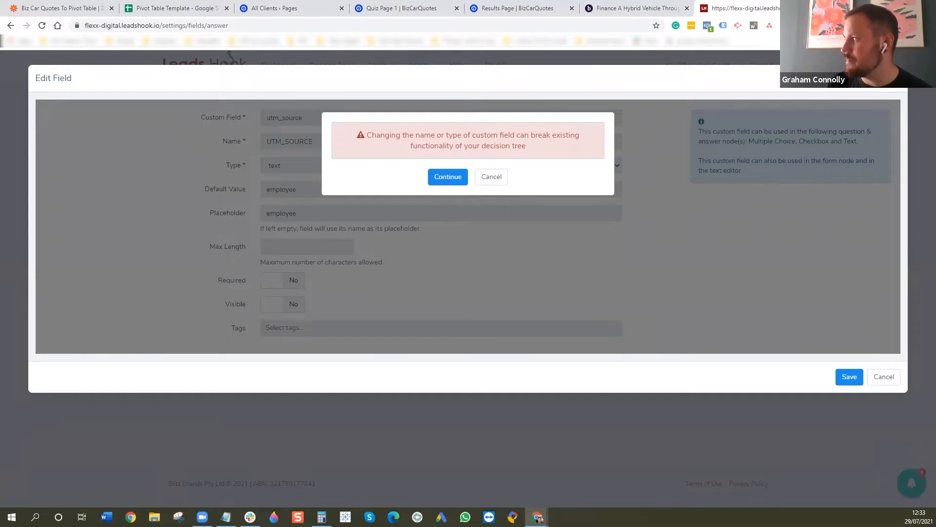
{"action": "left_click", "coordinate": [898, 78]}
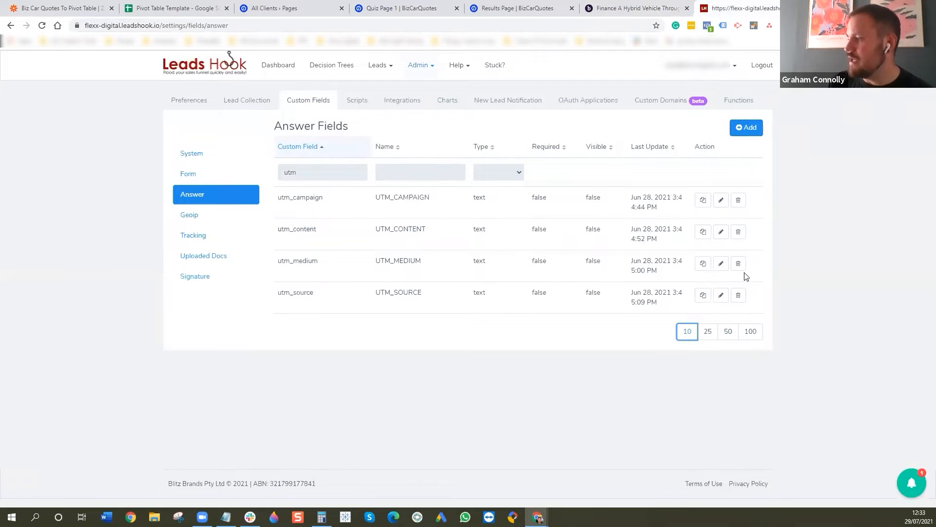
{"action": "left_click", "coordinate": [721, 295]}
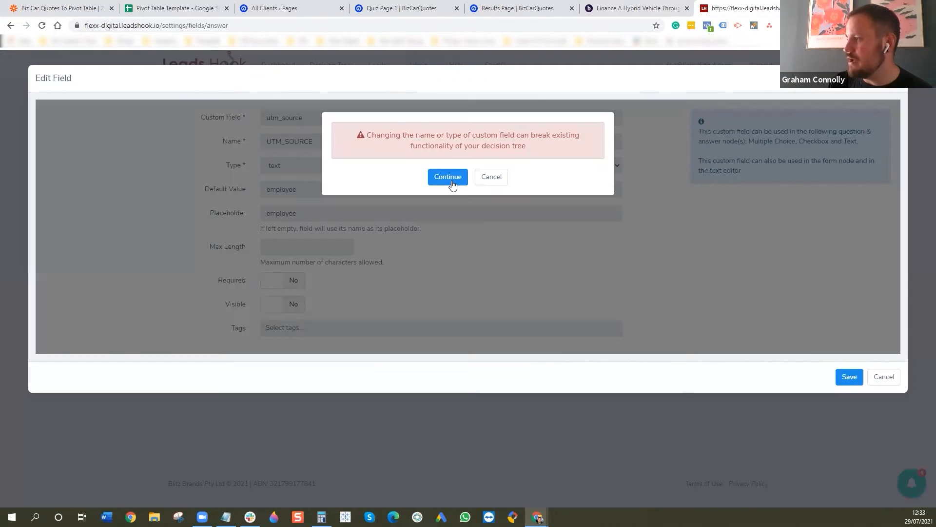
{"action": "left_click", "coordinate": [447, 178]}
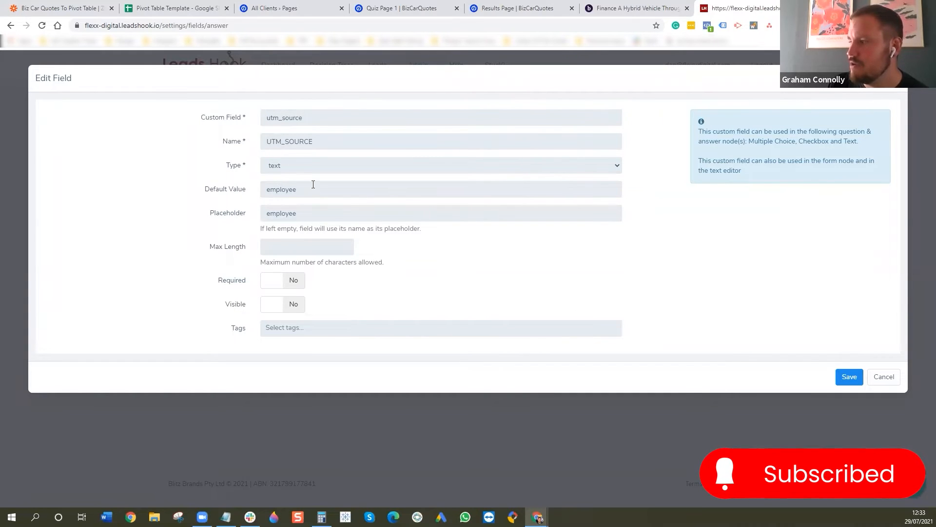
{"action": "left_click_drag", "start_coordinate": [314, 192], "coordinate": [211, 207]}
{"action": "key", "text": "BackSpace"}
{"action": "left_click_drag", "start_coordinate": [305, 214], "coordinate": [213, 221]}
{"action": "key", "text": "BackSpace"}
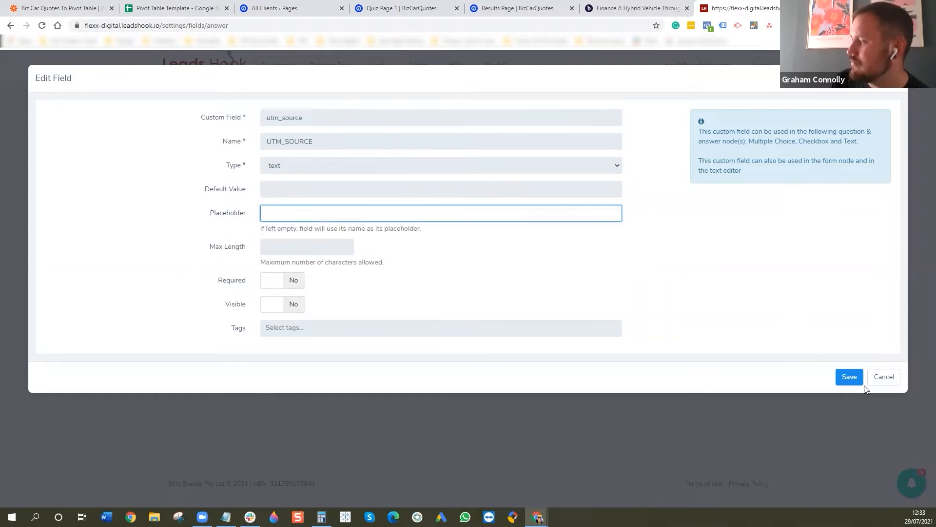
{"action": "left_click", "coordinate": [848, 378]}
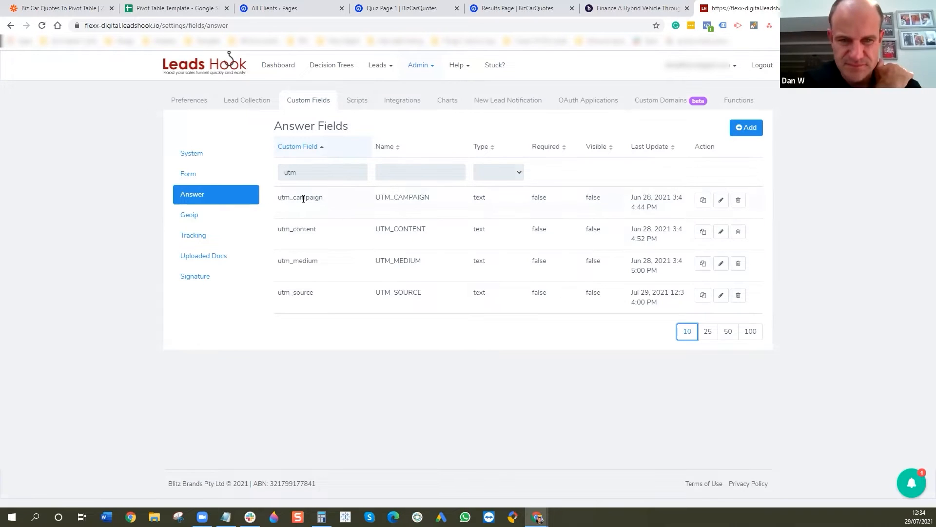
- Highlight the utm_campaign field name, examine the custom field name in utm_source's settings, and close them without changes
{"action": "left_click_drag", "start_coordinate": [323, 199], "coordinate": [279, 197]}
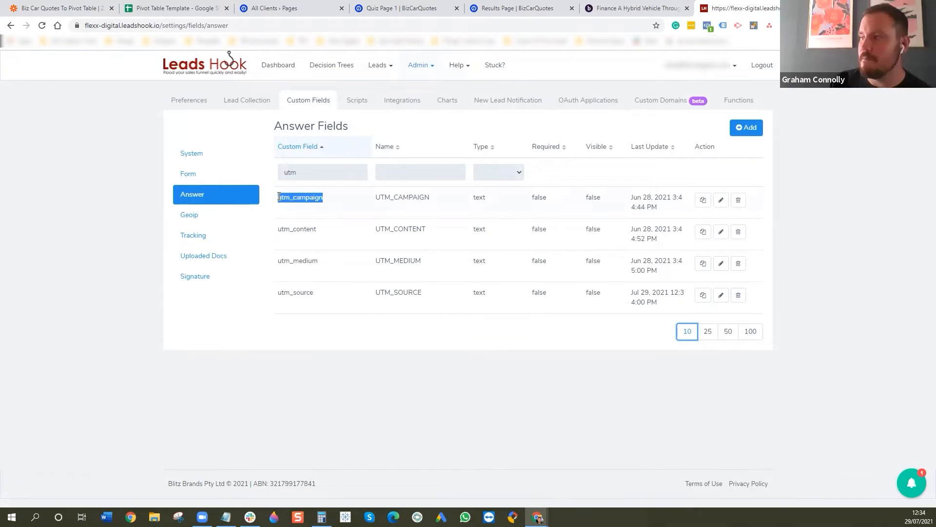
{"action": "left_click", "coordinate": [721, 294]}
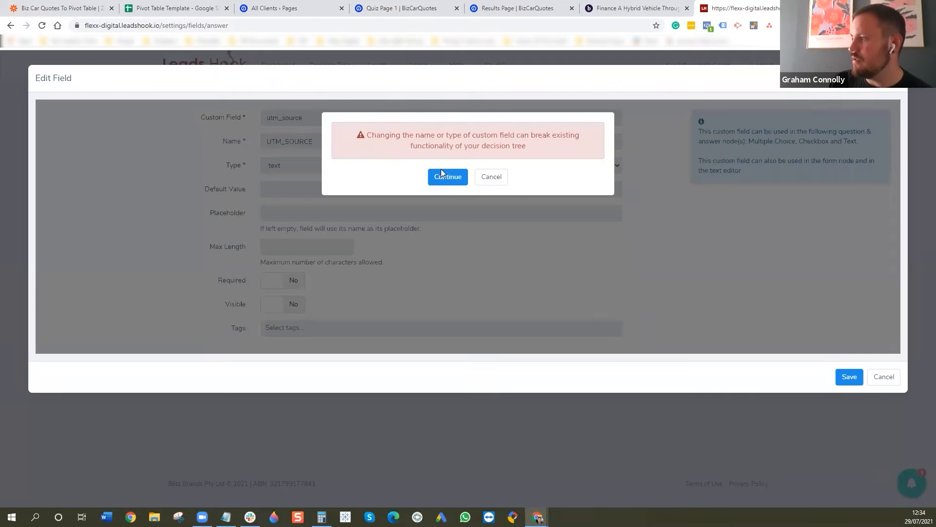
{"action": "left_click", "coordinate": [442, 176]}
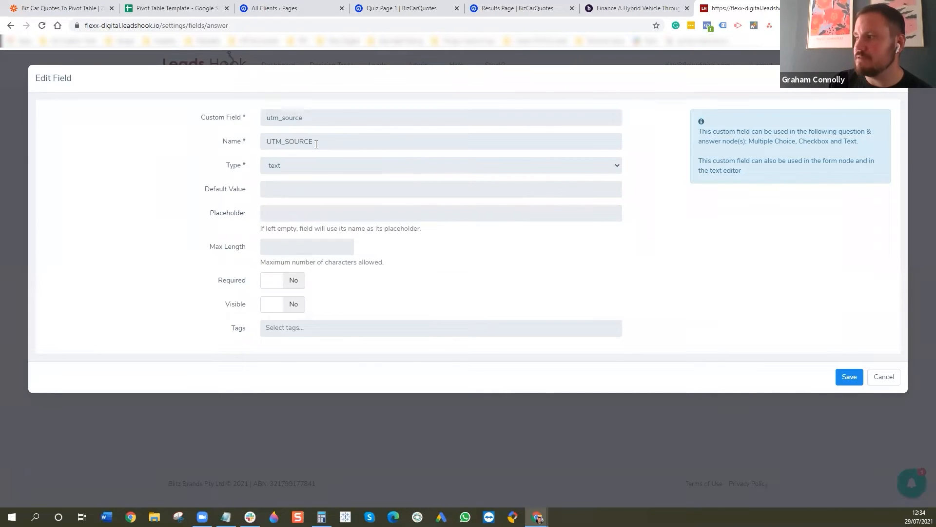
{"action": "left_click", "coordinate": [312, 122]}
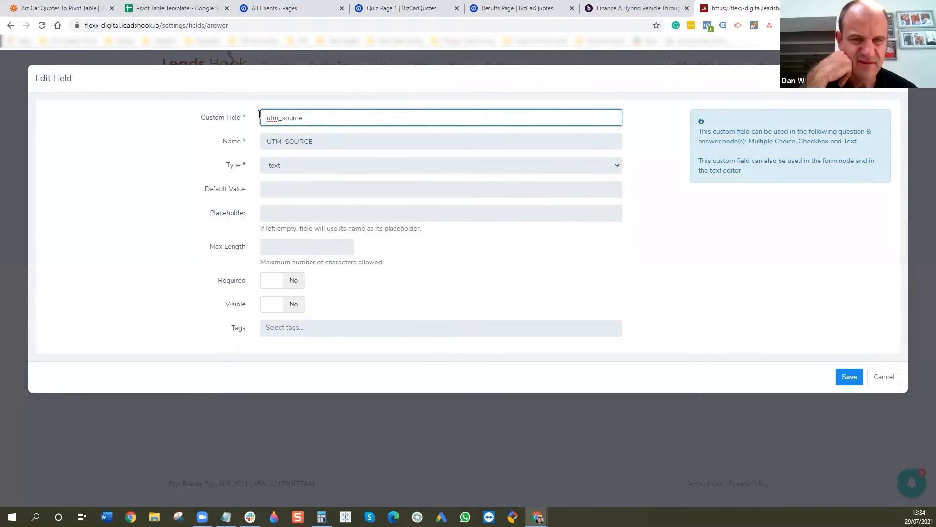
{"action": "key", "text": "Escape"}
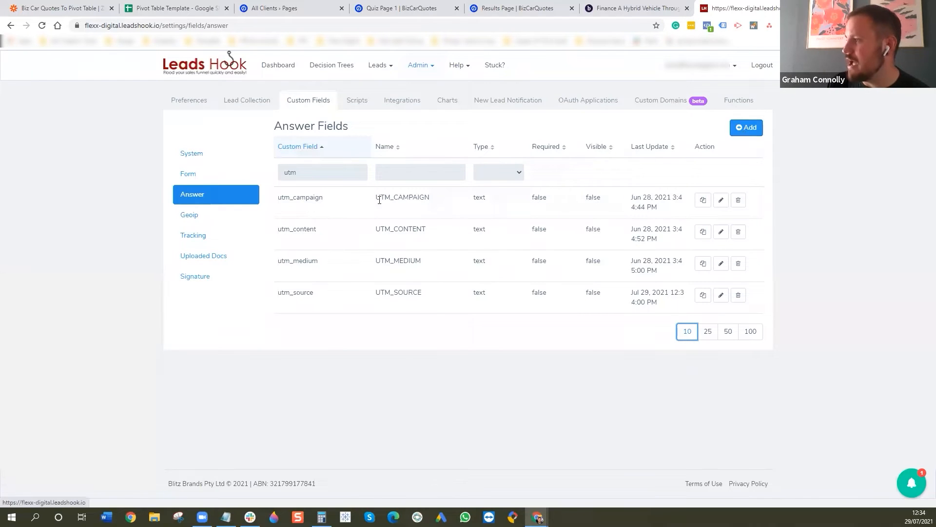
- Filter the Answer custom fields by the field name device
{"action": "double_click", "coordinate": [294, 172]}
{"action": "type", "text": "devic"}
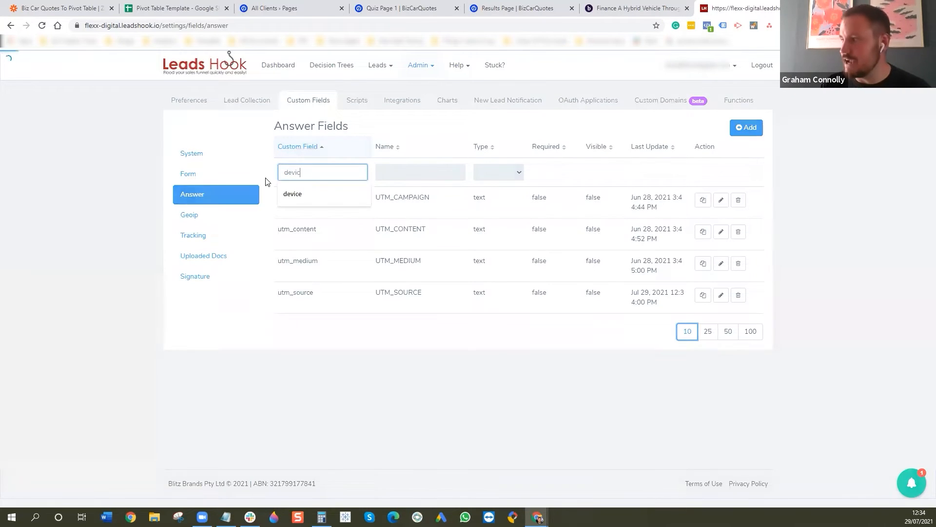
{"action": "left_click", "coordinate": [312, 201]}
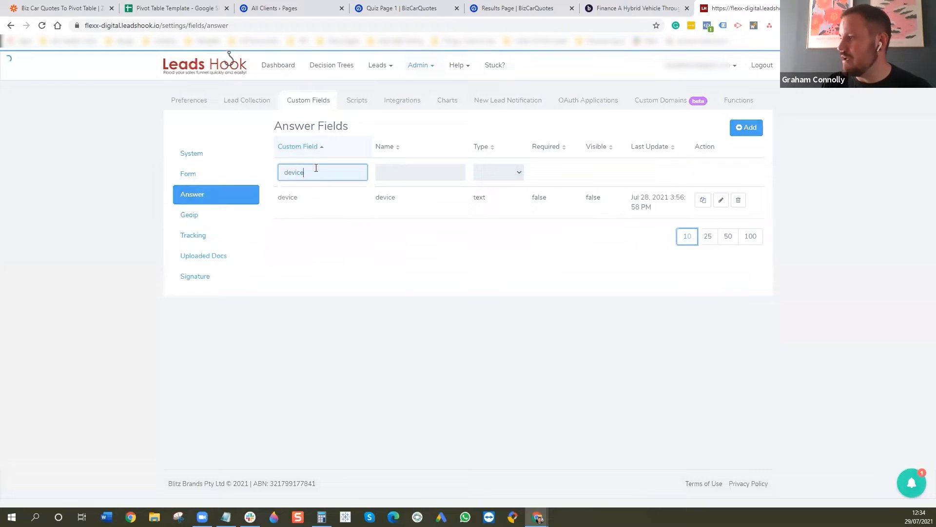
- Filter the Answer custom fields by gclid, wbraid and gbraid, one after another
{"action": "double_click", "coordinate": [296, 176]}
{"action": "type", "text": "gclid"}
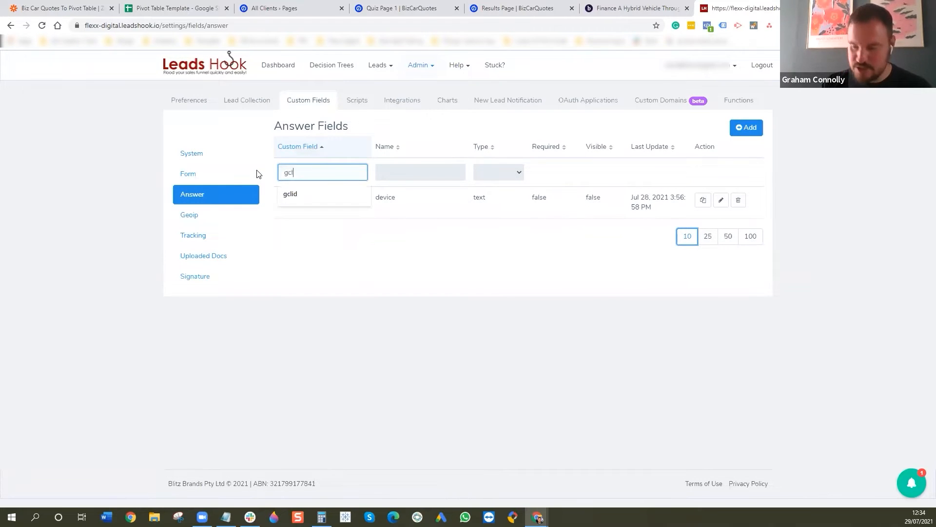
{"action": "double_click", "coordinate": [316, 175]}
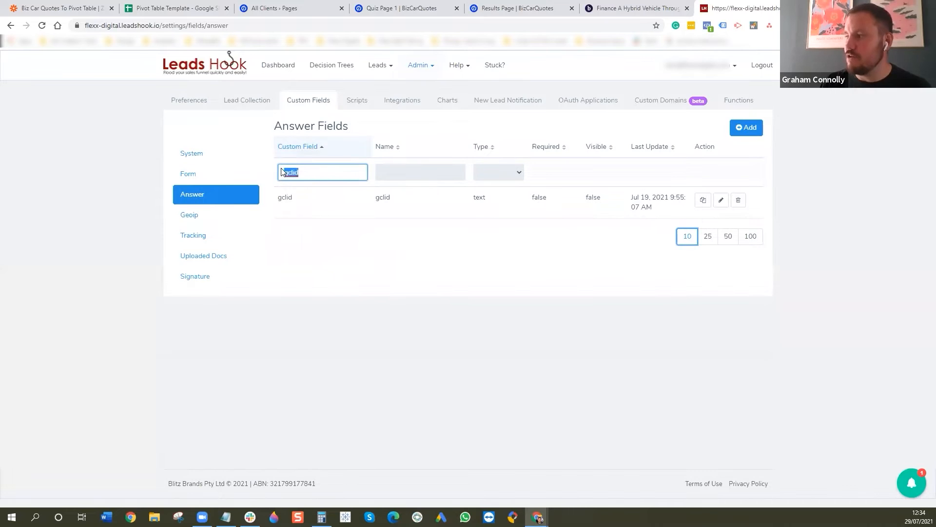
{"action": "type", "text": "wbraid"}
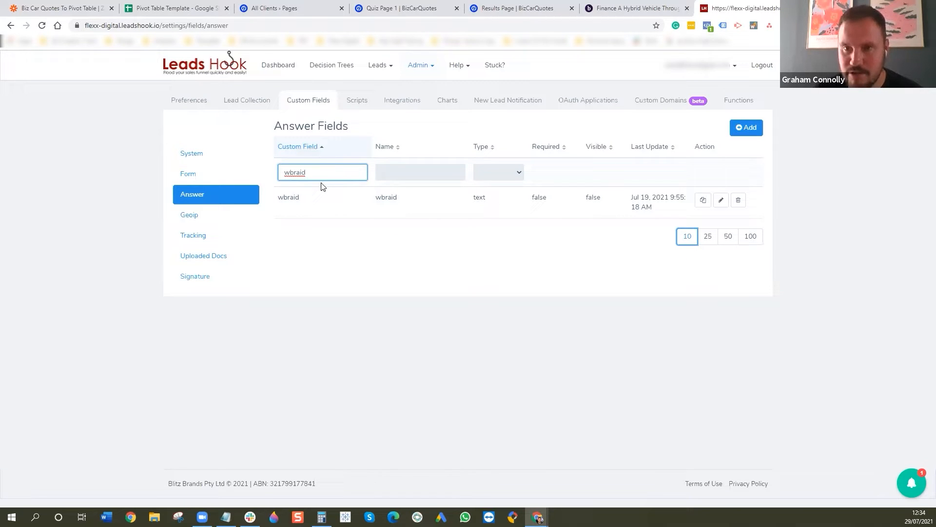
{"action": "double_click", "coordinate": [297, 172]}
{"action": "type", "text": "gbraid"}
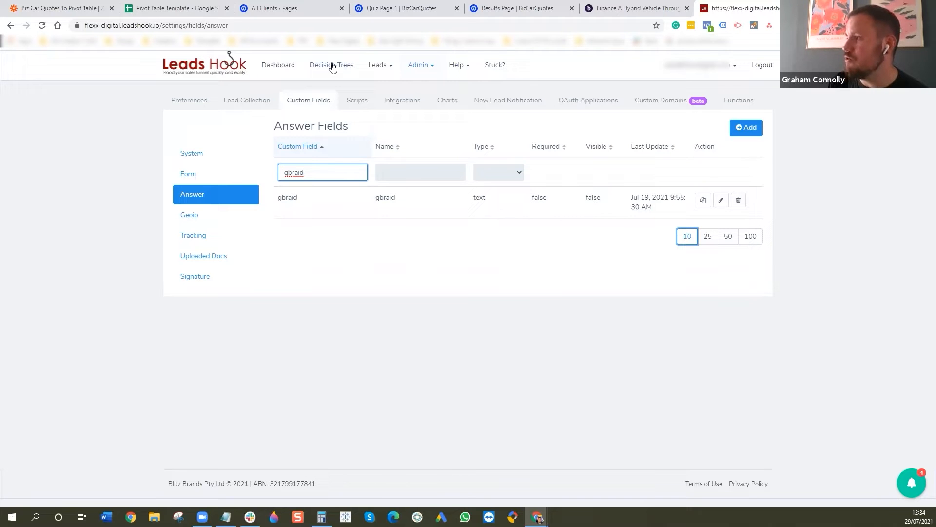
- Return to the BizCarQuotes Finance decision tree and open the first Results node below BUY IN BUSINESS OR PERSONAL
{"action": "left_click", "coordinate": [12, 25]}
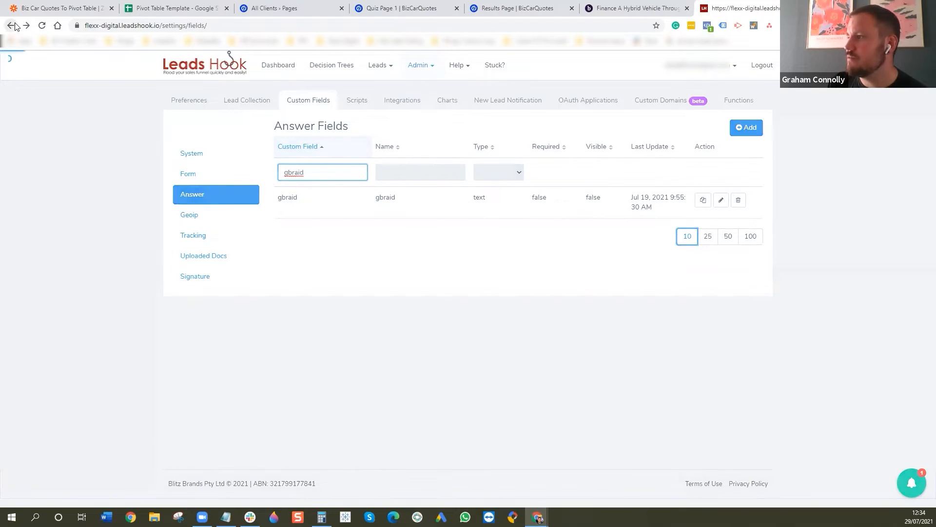
{"action": "left_click", "coordinate": [11, 25]}
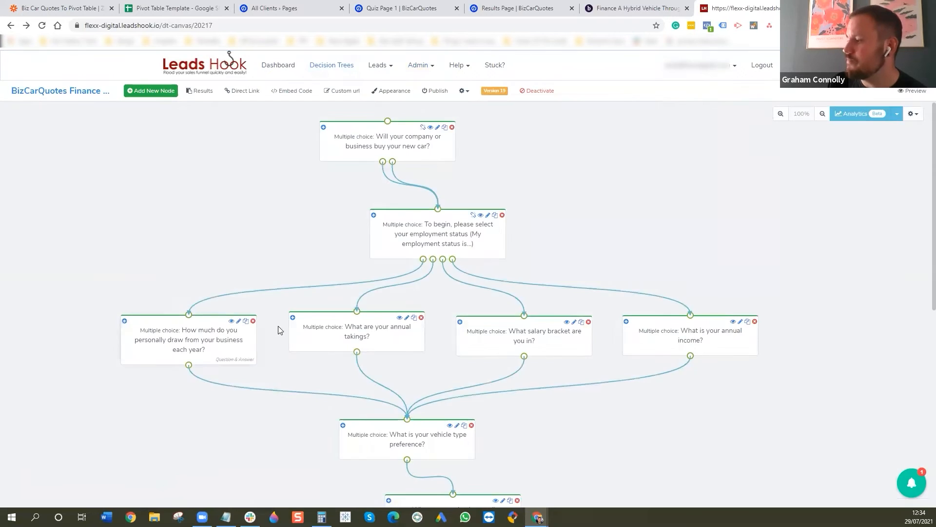
{"action": "scroll", "coordinate": [288, 331], "scroll_direction": "down", "scroll_amount": 10}
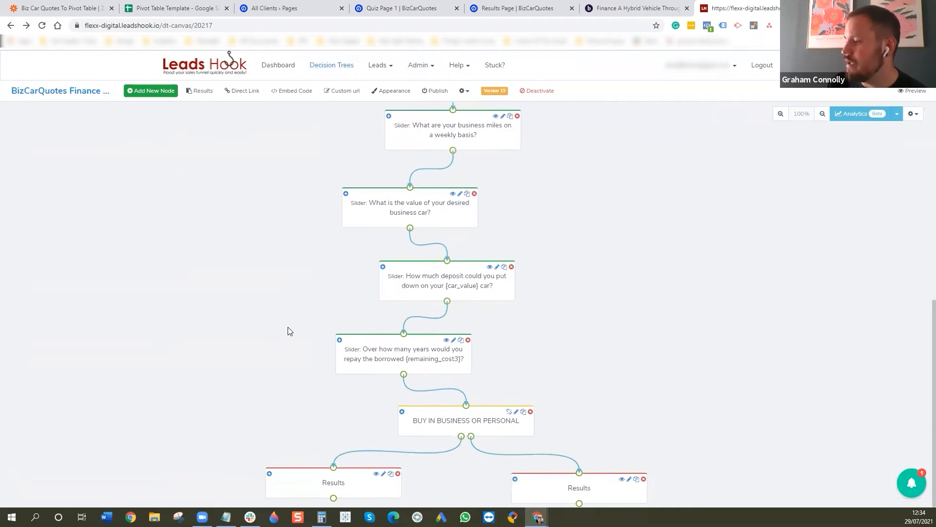
{"action": "left_click", "coordinate": [338, 483]}
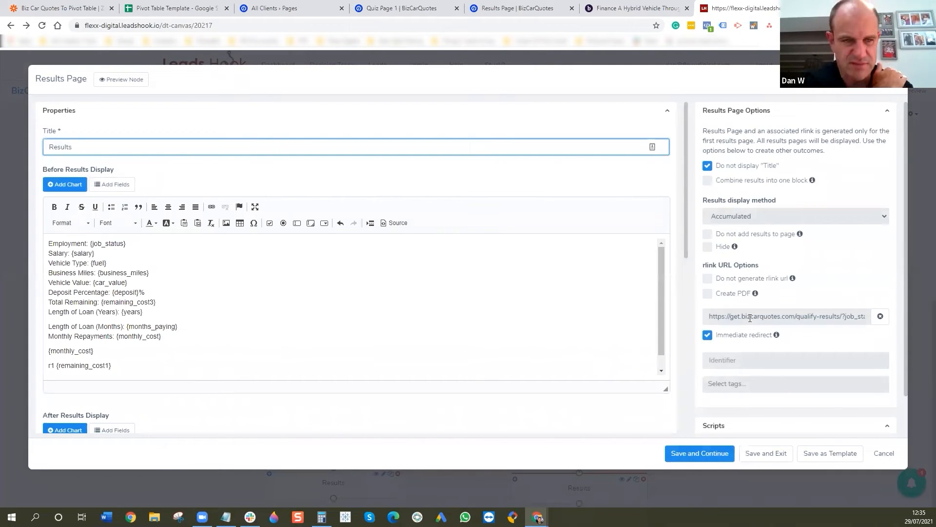
- Examine the Results page's redirect URL from the job_status parameter through the click ID and geoip parameters to utm_source
{"action": "left_click", "coordinate": [727, 318]}
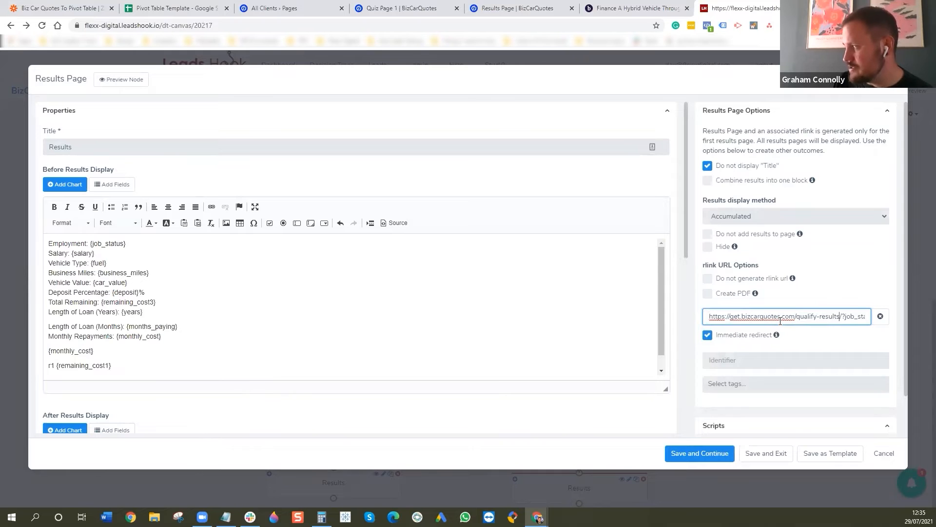
{"action": "key", "text": "Right"}
{"action": "key", "text": "Right"}
{"action": "key", "text": "Right"}
{"action": "key", "text": "Right"}
{"action": "key", "text": "Right"}
{"action": "key", "text": "Right"}
{"action": "key", "text": "Right"}
{"action": "key", "text": "Right"}
{"action": "key", "text": "Right"}
{"action": "key", "text": "Right"}
{"action": "key", "text": "Right"}
{"action": "key", "text": "Right"}
{"action": "key", "text": "Right"}
{"action": "key", "text": "Right"}
{"action": "key", "text": "Right"}
{"action": "key", "text": "Right"}
{"action": "key", "text": "Right"}
{"action": "key", "text": "Right"}
{"action": "key", "text": "Right"}
{"action": "key", "text": "Right"}
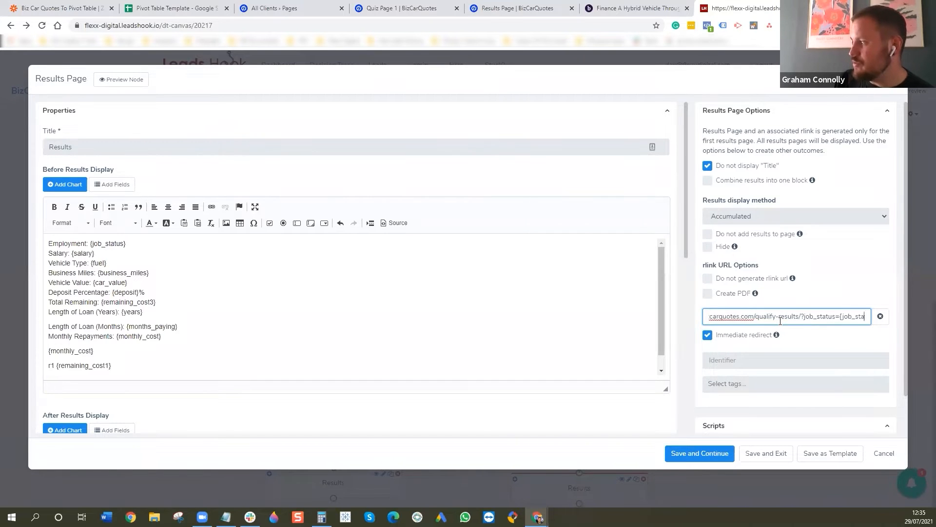
{"action": "key", "text": "Right"}
{"action": "key", "text": "Right"}
{"action": "key", "text": "Right"}
{"action": "key", "text": "Right"}
{"action": "key", "text": "Right"}
{"action": "key", "text": "Right"}
{"action": "key", "text": "Right"}
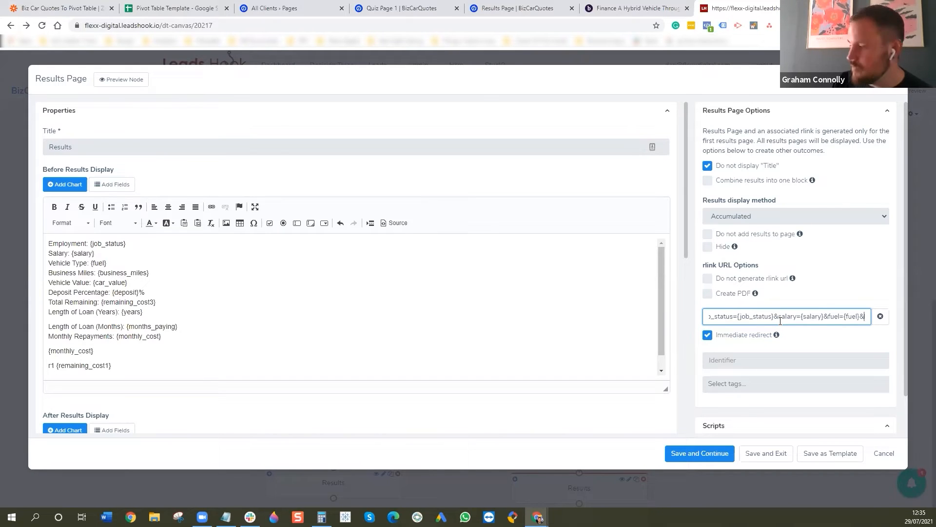
{"action": "key", "text": "Right"}
{"action": "key", "text": "Right"}
{"action": "key", "text": "Right"}
{"action": "key", "text": "Right"}
{"action": "key", "text": "Right"}
{"action": "key", "text": "Right"}
{"action": "key", "text": "Right"}
{"action": "key", "text": "Right"}
{"action": "key", "text": "Right"}
{"action": "key", "text": "Right"}
{"action": "key", "text": "Right"}
{"action": "key", "text": "Right"}
{"action": "key", "text": "Right"}
{"action": "key", "text": "Right"}
{"action": "key", "text": "Right"}
{"action": "key", "text": "Right"}
{"action": "key", "text": "Right"}
{"action": "key", "text": "Right"}
{"action": "key", "text": "Right"}
{"action": "key", "text": "Right"}
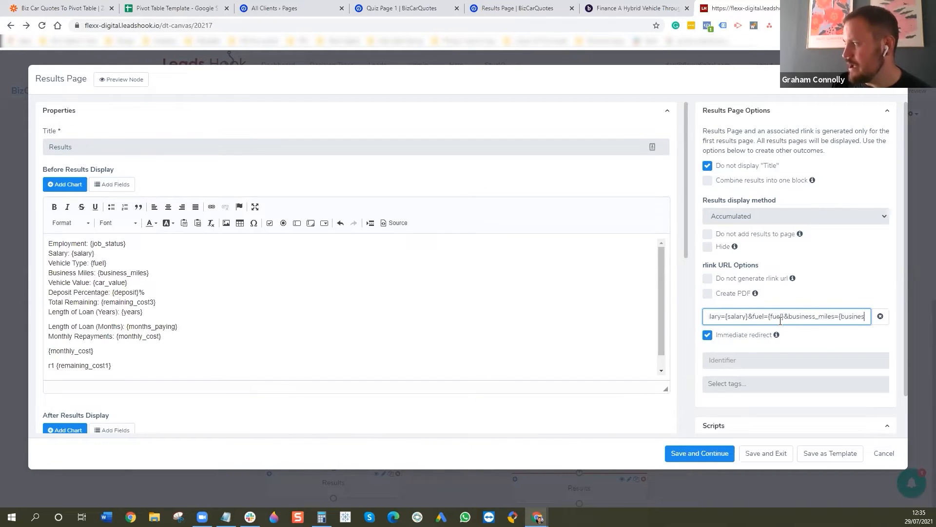
{"action": "key", "text": "Right"}
{"action": "key", "text": "Right"}
{"action": "key", "text": "Right"}
{"action": "key", "text": "Right"}
{"action": "key", "text": "Right"}
{"action": "key", "text": "Right"}
{"action": "key", "text": "Right"}
{"action": "key", "text": "Right"}
{"action": "key", "text": "Right"}
{"action": "key", "text": "Right"}
{"action": "key", "text": "Right"}
{"action": "key", "text": "Right"}
{"action": "key", "text": "Right"}
{"action": "key", "text": "Right"}
{"action": "key", "text": "Right"}
{"action": "key", "text": "Right"}
{"action": "key", "text": "Right"}
{"action": "key", "text": "Right"}
{"action": "key", "text": "Right"}
{"action": "key", "text": "Right"}
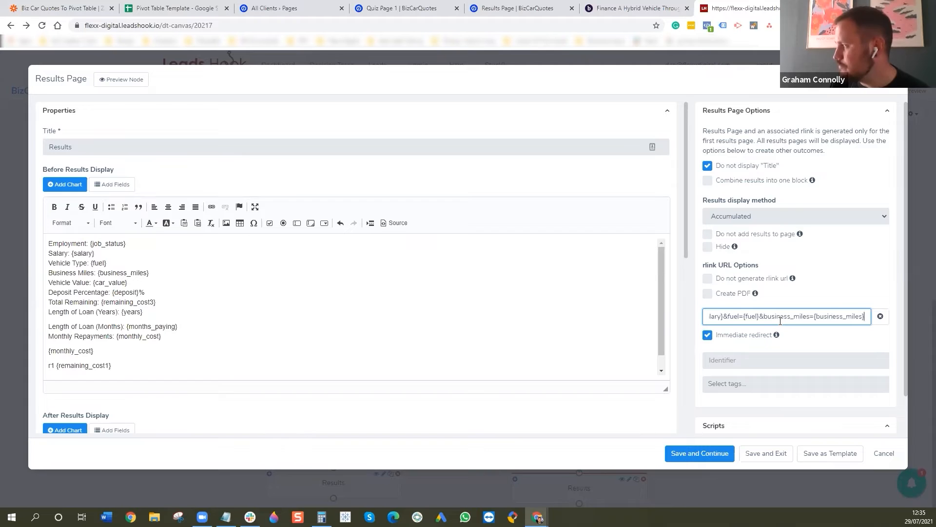
{"action": "key", "text": "Right"}
{"action": "key", "text": "Right"}
{"action": "key", "text": "Right"}
{"action": "key", "text": "Right"}
{"action": "key", "text": "Right"}
{"action": "key", "text": "Right"}
{"action": "key", "text": "Right"}
{"action": "key", "text": "Right"}
{"action": "key", "text": "Right"}
{"action": "key", "text": "Right"}
{"action": "key", "text": "Right"}
{"action": "key", "text": "Right"}
{"action": "key", "text": "Right"}
{"action": "key", "text": "Right"}
{"action": "key", "text": "Right"}
{"action": "key", "text": "Right"}
{"action": "key", "text": "Right"}
{"action": "key", "text": "Right"}
{"action": "key", "text": "Right"}
{"action": "key", "text": "Right"}
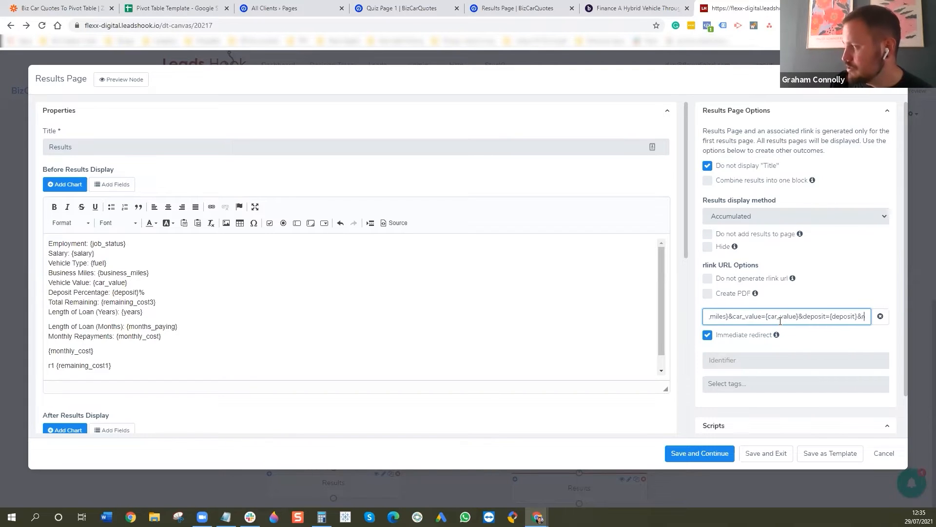
{"action": "key", "text": "Right"}
{"action": "key", "text": "Right"}
{"action": "key", "text": "Right"}
{"action": "key", "text": "Right"}
{"action": "key", "text": "Right"}
{"action": "key", "text": "Right"}
{"action": "key", "text": "Right"}
{"action": "key", "text": "Right"}
{"action": "key", "text": "Right"}
{"action": "key", "text": "Right"}
{"action": "key", "text": "Right"}
{"action": "key", "text": "Right"}
{"action": "key", "text": "Right"}
{"action": "key", "text": "Right"}
{"action": "key", "text": "Right"}
{"action": "key", "text": "Right"}
{"action": "key", "text": "Right"}
{"action": "key", "text": "Right"}
{"action": "key", "text": "Right"}
{"action": "key", "text": "Right"}
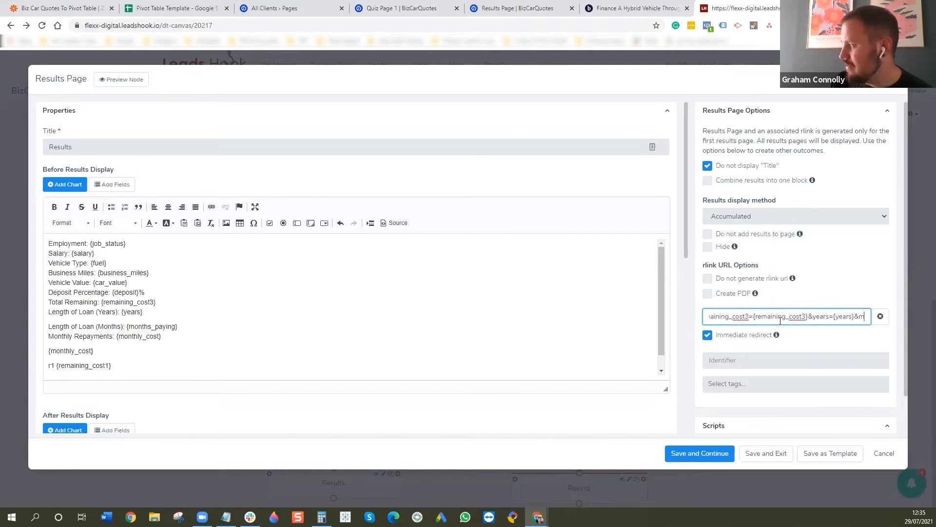
{"action": "key", "text": "Right"}
{"action": "key", "text": "Right"}
{"action": "key", "text": "Right"}
{"action": "key", "text": "Right"}
{"action": "key", "text": "Right"}
{"action": "key", "text": "Right"}
{"action": "key", "text": "Right"}
{"action": "key", "text": "Right"}
{"action": "key", "text": "Right"}
{"action": "key", "text": "Right"}
{"action": "key", "text": "Right"}
{"action": "key", "text": "Right"}
{"action": "key", "text": "Right"}
{"action": "key", "text": "Right"}
{"action": "key", "text": "Right"}
{"action": "key", "text": "Right"}
{"action": "key", "text": "Right"}
{"action": "key", "text": "Right"}
{"action": "key", "text": "Right"}
{"action": "key", "text": "Right"}
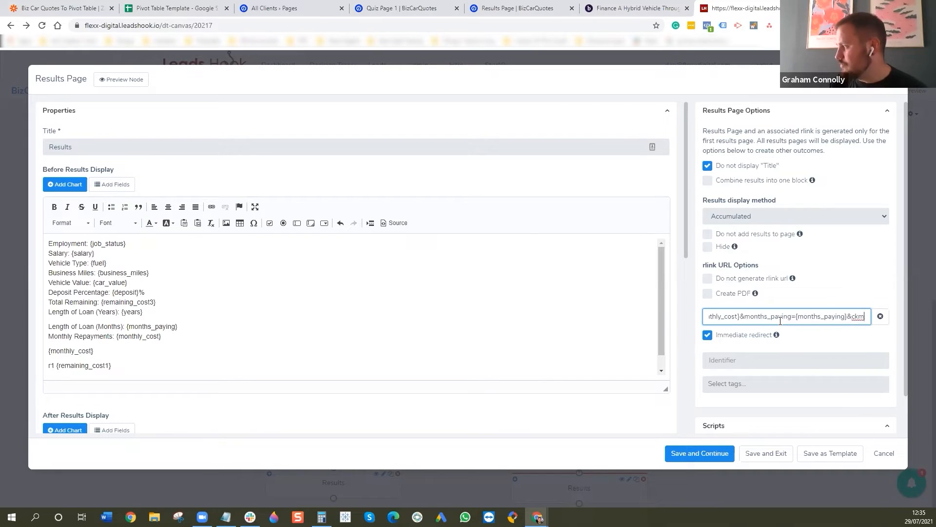
{"action": "key", "text": "Right"}
{"action": "key", "text": "Right"}
{"action": "key", "text": "Right"}
{"action": "key", "text": "Right"}
{"action": "key", "text": "Right"}
{"action": "key", "text": "Right"}
{"action": "key", "text": "Right"}
{"action": "key", "text": "Right"}
{"action": "key", "text": "Right"}
{"action": "key", "text": "Right"}
{"action": "key", "text": "Right"}
{"action": "key", "text": "Right"}
{"action": "key", "text": "Right"}
{"action": "key", "text": "Right"}
{"action": "key", "text": "Right"}
{"action": "key", "text": "Right"}
{"action": "key", "text": "Right"}
{"action": "key", "text": "Right"}
{"action": "key", "text": "Right"}
{"action": "key", "text": "Right"}
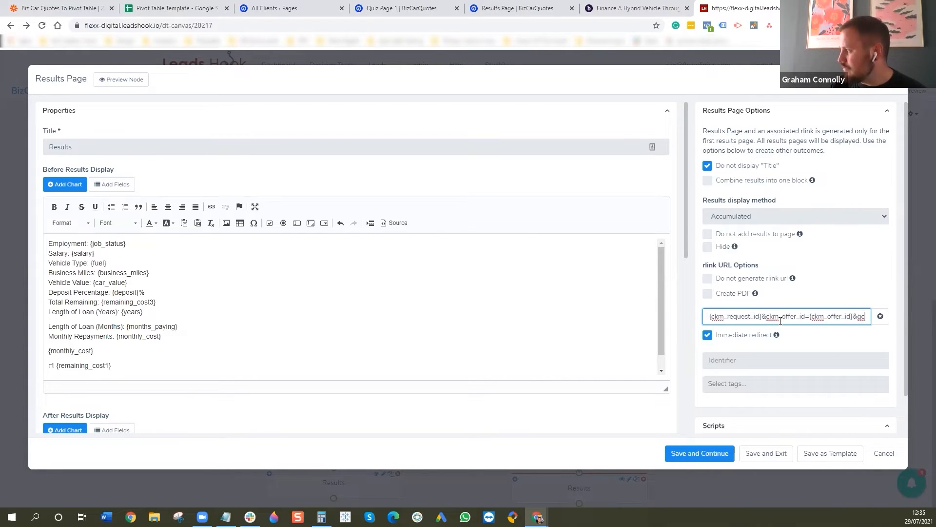
{"action": "key", "text": "Right"}
{"action": "key", "text": "Right"}
{"action": "key", "text": "Right"}
{"action": "key", "text": "Right"}
{"action": "key", "text": "Right"}
{"action": "key", "text": "Right"}
{"action": "key", "text": "Right"}
{"action": "key", "text": "Right"}
{"action": "key", "text": "Right"}
{"action": "key", "text": "Right"}
{"action": "key", "text": "Right"}
{"action": "key", "text": "Right"}
{"action": "key", "text": "Right"}
{"action": "key", "text": "Right"}
{"action": "key", "text": "Right"}
{"action": "key", "text": "Right"}
{"action": "key", "text": "Right"}
{"action": "key", "text": "Right"}
{"action": "key", "text": "Right"}
{"action": "key", "text": "Right"}
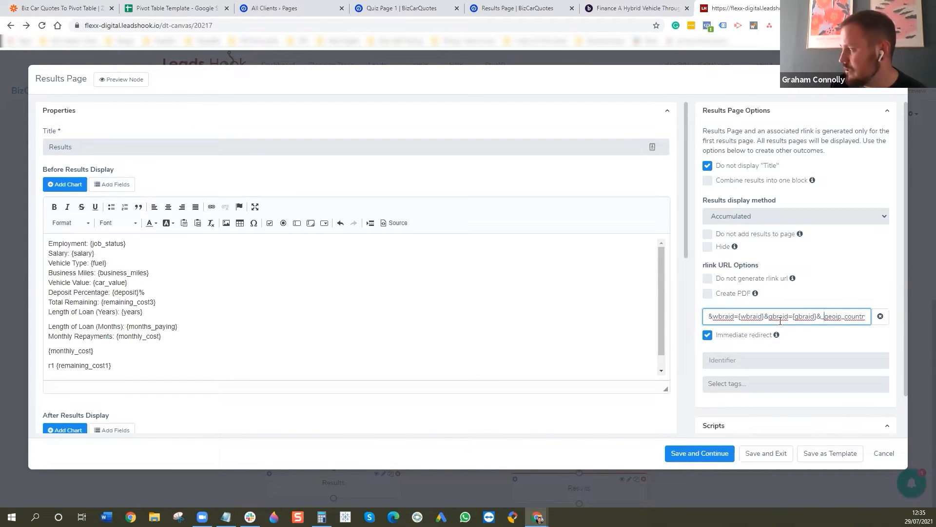
{"action": "key", "text": "Right"}
{"action": "key", "text": "Right"}
{"action": "key", "text": "Right"}
{"action": "key", "text": "Right"}
{"action": "key", "text": "Right"}
{"action": "key", "text": "Right"}
{"action": "key", "text": "Right"}
{"action": "key", "text": "Right"}
{"action": "key", "text": "Right"}
{"action": "key", "text": "Right"}
{"action": "key", "text": "Right"}
{"action": "key", "text": "Right"}
{"action": "key", "text": "Right"}
{"action": "key", "text": "Right"}
{"action": "key", "text": "Right"}
{"action": "key", "text": "Right"}
{"action": "key", "text": "Right"}
{"action": "key", "text": "Right"}
{"action": "key", "text": "Right"}
{"action": "key", "text": "Right"}
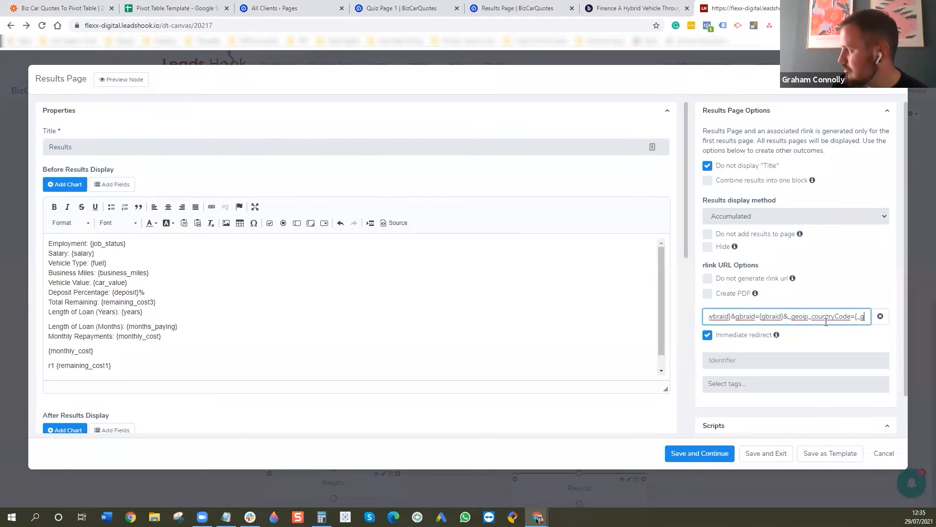
{"action": "key", "text": "Right"}
{"action": "key", "text": "Right"}
{"action": "key", "text": "Right"}
{"action": "key", "text": "Right"}
{"action": "key", "text": "Right"}
{"action": "key", "text": "Right"}
{"action": "key", "text": "Right"}
{"action": "key", "text": "Right"}
{"action": "key", "text": "Right"}
{"action": "key", "text": "Right"}
{"action": "key", "text": "Right"}
{"action": "key", "text": "Right"}
{"action": "key", "text": "Right"}
{"action": "key", "text": "Right"}
{"action": "key", "text": "Right"}
{"action": "key", "text": "Right"}
{"action": "key", "text": "Right"}
{"action": "key", "text": "Right"}
{"action": "key", "text": "Right"}
{"action": "key", "text": "Right"}
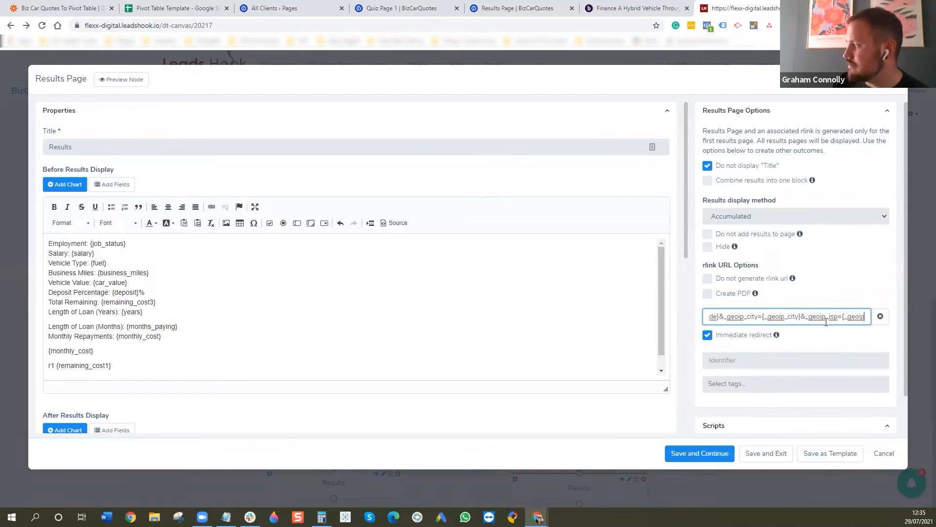
{"action": "key", "text": "Right"}
{"action": "key", "text": "Right"}
{"action": "key", "text": "Right"}
{"action": "key", "text": "Right"}
{"action": "key", "text": "Right"}
{"action": "key", "text": "Right"}
{"action": "key", "text": "Right"}
{"action": "key", "text": "Right"}
{"action": "key", "text": "Right"}
{"action": "key", "text": "Right"}
{"action": "key", "text": "Right"}
{"action": "key", "text": "Right"}
{"action": "key", "text": "Right"}
{"action": "key", "text": "Right"}
{"action": "key", "text": "Right"}
{"action": "key", "text": "Right"}
{"action": "key", "text": "Right"}
{"action": "key", "text": "Right"}
{"action": "key", "text": "Right"}
{"action": "key", "text": "Right"}
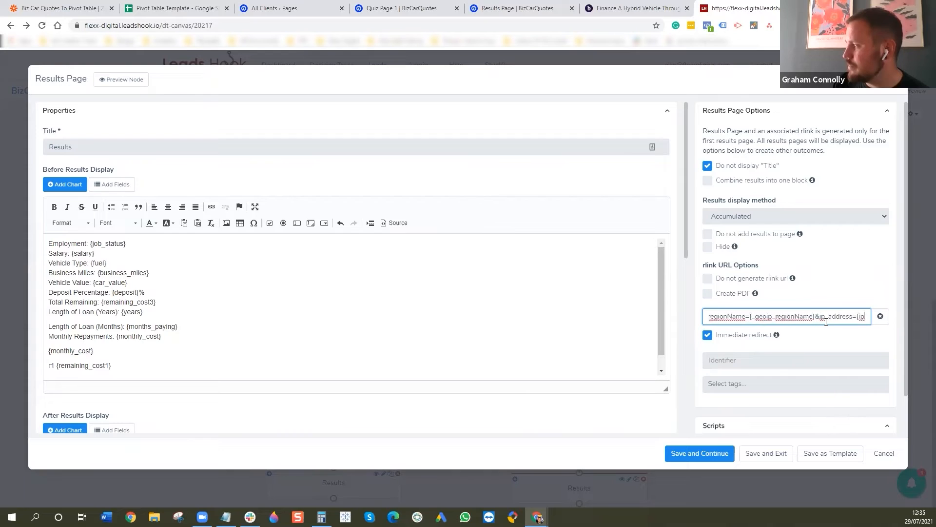
{"action": "key", "text": "Right"}
{"action": "key", "text": "Right"}
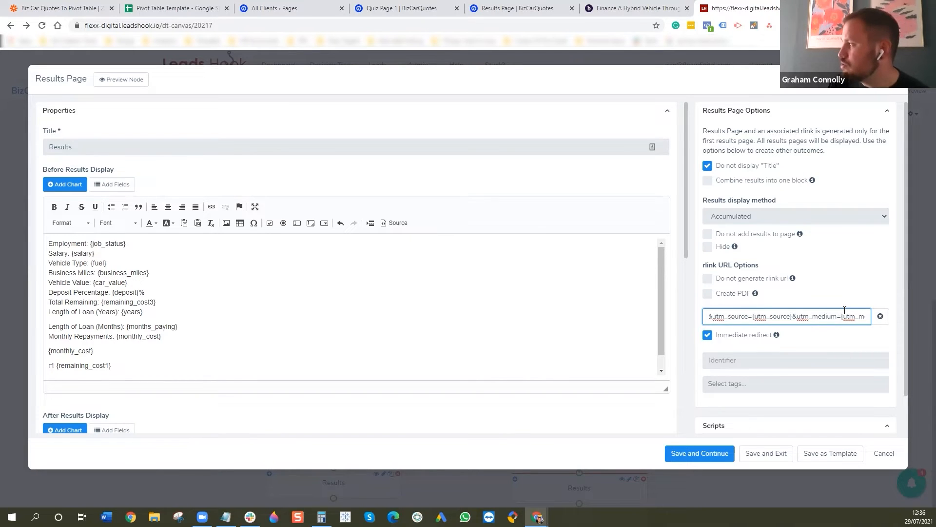
- Review the redirect URL's ip_address and geoip parameters backwards to gbraid, and close the Results page without saving
{"action": "key", "text": "Left"}
{"action": "key", "text": "Left"}
{"action": "key", "text": "Left"}
{"action": "key", "text": "Left"}
{"action": "key", "text": "Left"}
{"action": "key", "text": "Left"}
{"action": "key", "text": "Left"}
{"action": "key", "text": "Left"}
{"action": "key", "text": "Left"}
{"action": "key", "text": "Left"}
{"action": "key", "text": "Left"}
{"action": "key", "text": "Left"}
{"action": "key", "text": "Left"}
{"action": "key", "text": "Left"}
{"action": "key", "text": "Left"}
{"action": "key", "text": "Left"}
{"action": "key", "text": "Left"}
{"action": "key", "text": "Left"}
{"action": "key", "text": "Left"}
{"action": "key", "text": "Left"}
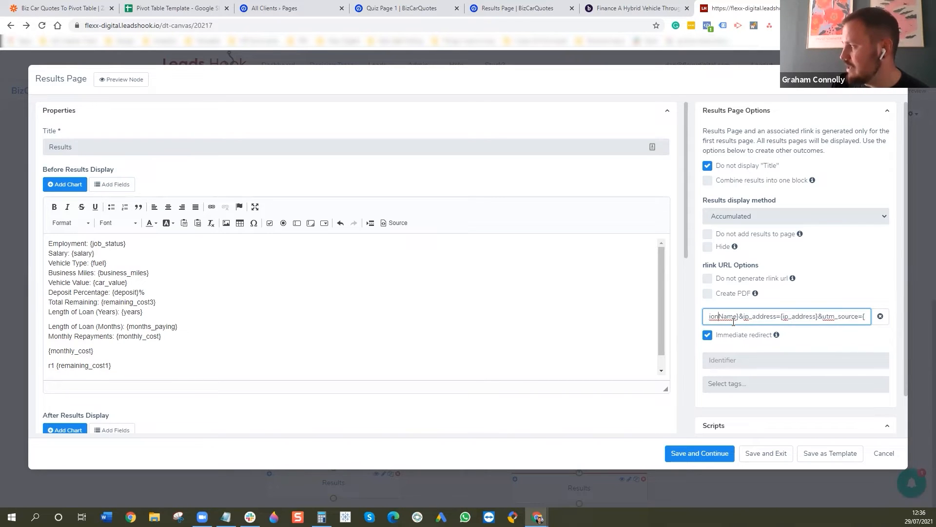
{"action": "key", "text": "Left"}
{"action": "key", "text": "Left"}
{"action": "key", "text": "Left"}
{"action": "key", "text": "Left"}
{"action": "key", "text": "Left"}
{"action": "key", "text": "Left"}
{"action": "key", "text": "Left"}
{"action": "key", "text": "Left"}
{"action": "key", "text": "Left"}
{"action": "key", "text": "Left"}
{"action": "key", "text": "Left"}
{"action": "key", "text": "Left"}
{"action": "key", "text": "Left"}
{"action": "key", "text": "Left"}
{"action": "key", "text": "Left"}
{"action": "key", "text": "Left"}
{"action": "key", "text": "Left"}
{"action": "key", "text": "Left"}
{"action": "key", "text": "Left"}
{"action": "key", "text": "Left"}
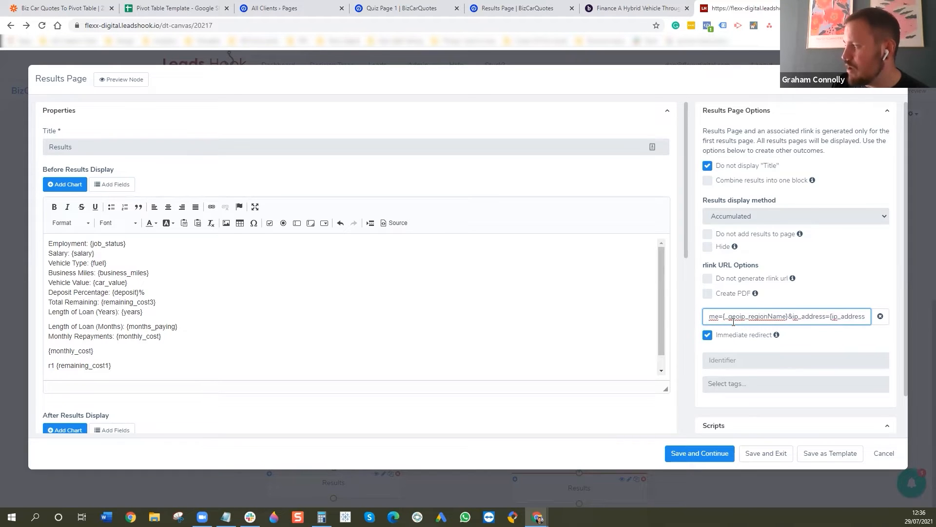
{"action": "key", "text": "Left"}
{"action": "key", "text": "Left"}
{"action": "key", "text": "Left"}
{"action": "key", "text": "Left"}
{"action": "key", "text": "Left"}
{"action": "key", "text": "Left"}
{"action": "key", "text": "Left"}
{"action": "key", "text": "Left"}
{"action": "key", "text": "Left"}
{"action": "key", "text": "Left"}
{"action": "key", "text": "Left"}
{"action": "key", "text": "Left"}
{"action": "key", "text": "Left"}
{"action": "key", "text": "Left"}
{"action": "key", "text": "Left"}
{"action": "key", "text": "Left"}
{"action": "key", "text": "Left"}
{"action": "key", "text": "Left"}
{"action": "key", "text": "Left"}
{"action": "key", "text": "Left"}
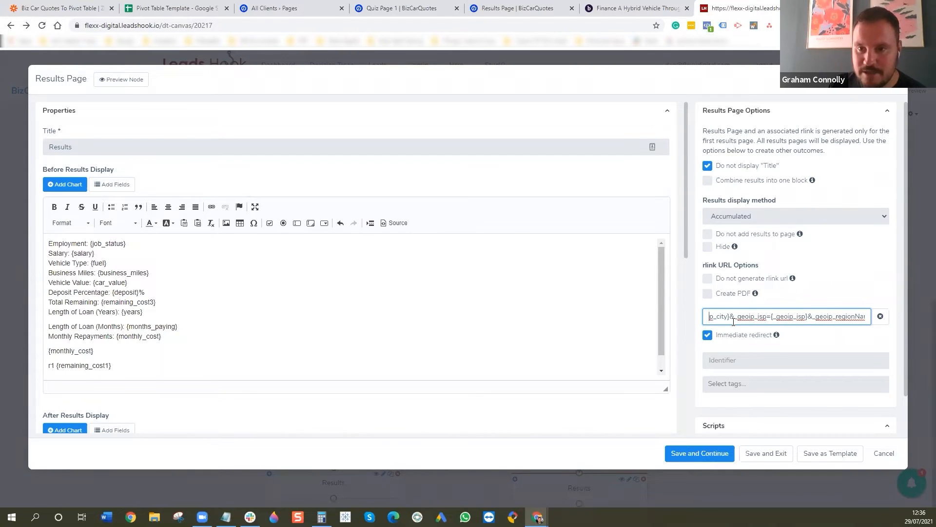
{"action": "key", "text": "Left"}
{"action": "key", "text": "Left"}
{"action": "key", "text": "Left"}
{"action": "key", "text": "Left"}
{"action": "key", "text": "Left"}
{"action": "key", "text": "Left"}
{"action": "key", "text": "Left"}
{"action": "key", "text": "Left"}
{"action": "key", "text": "Left"}
{"action": "key", "text": "Left"}
{"action": "key", "text": "Left"}
{"action": "key", "text": "Left"}
{"action": "key", "text": "Left"}
{"action": "key", "text": "Left"}
{"action": "key", "text": "Left"}
{"action": "key", "text": "Left"}
{"action": "key", "text": "Left"}
{"action": "key", "text": "Left"}
{"action": "key", "text": "Left"}
{"action": "key", "text": "Left"}
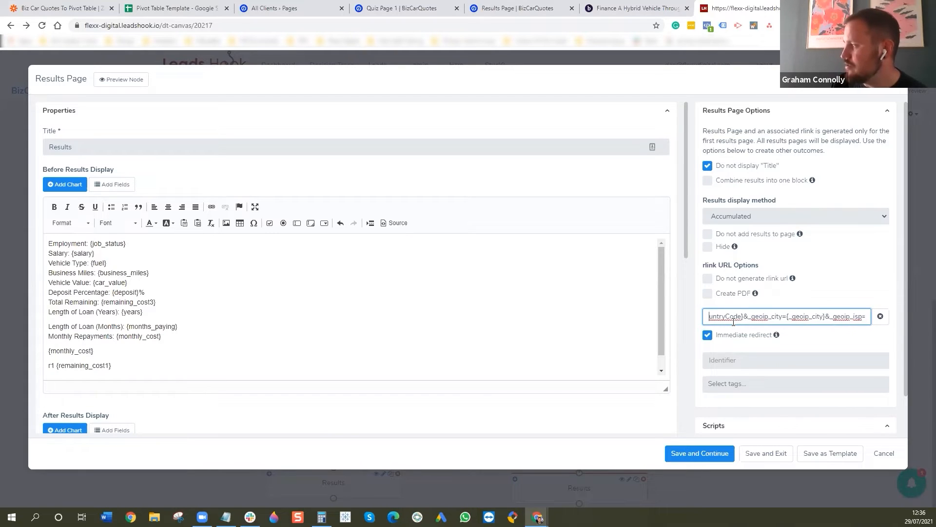
{"action": "key", "text": "Left"}
{"action": "key", "text": "Left"}
{"action": "key", "text": "Left"}
{"action": "key", "text": "Left"}
{"action": "key", "text": "Left"}
{"action": "key", "text": "Left"}
{"action": "key", "text": "Left"}
{"action": "key", "text": "Left"}
{"action": "key", "text": "Left"}
{"action": "key", "text": "Left"}
{"action": "key", "text": "Left"}
{"action": "key", "text": "Left"}
{"action": "key", "text": "Left"}
{"action": "key", "text": "Left"}
{"action": "key", "text": "Left"}
{"action": "key", "text": "Left"}
{"action": "key", "text": "Left"}
{"action": "key", "text": "Left"}
{"action": "key", "text": "Left"}
{"action": "key", "text": "Left"}
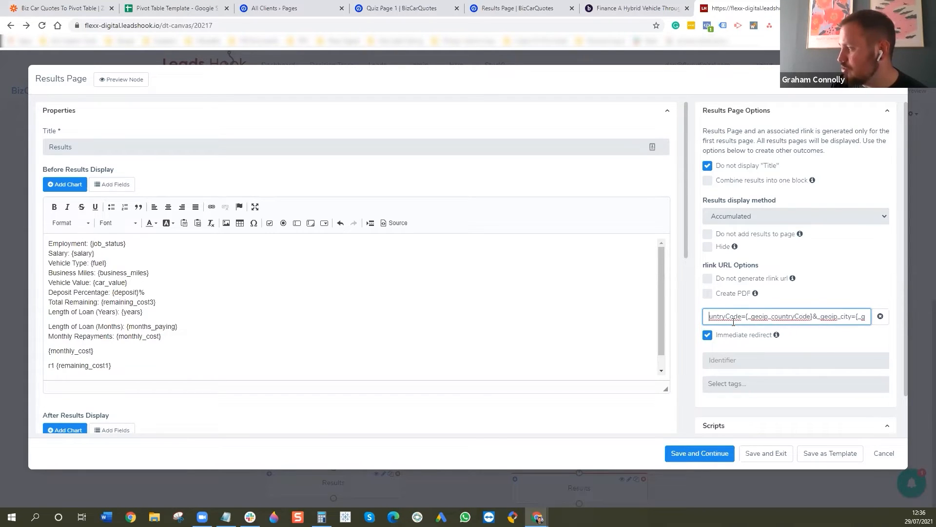
{"action": "key", "text": "Left"}
{"action": "key", "text": "Left"}
{"action": "key", "text": "Left"}
{"action": "key", "text": "Left"}
{"action": "key", "text": "Left"}
{"action": "key", "text": "Left"}
{"action": "key", "text": "Left"}
{"action": "key", "text": "Left"}
{"action": "key", "text": "Left"}
{"action": "key", "text": "Left"}
{"action": "key", "text": "Left"}
{"action": "key", "text": "Left"}
{"action": "key", "text": "Left"}
{"action": "key", "text": "Left"}
{"action": "key", "text": "Left"}
{"action": "key", "text": "Left"}
{"action": "key", "text": "Left"}
{"action": "key", "text": "Left"}
{"action": "key", "text": "Left"}
{"action": "key", "text": "Left"}
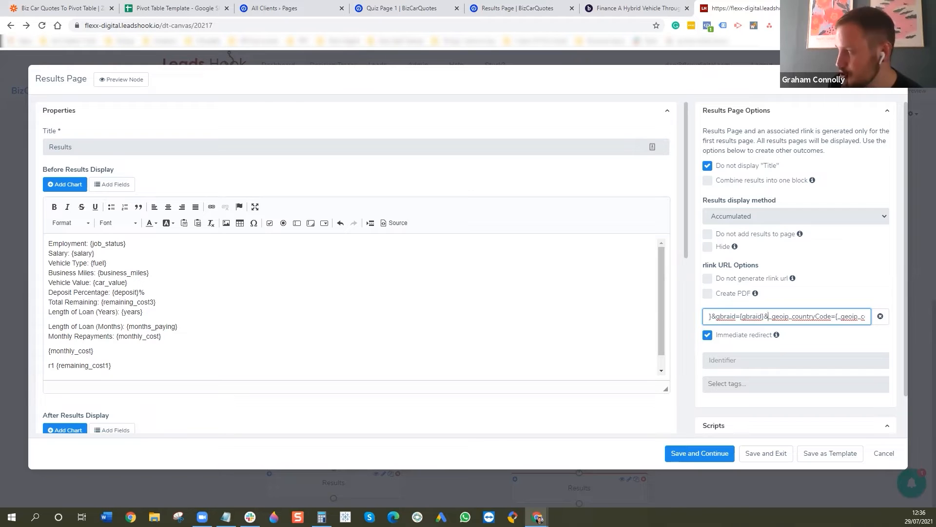
{"action": "left_click", "coordinate": [896, 78]}
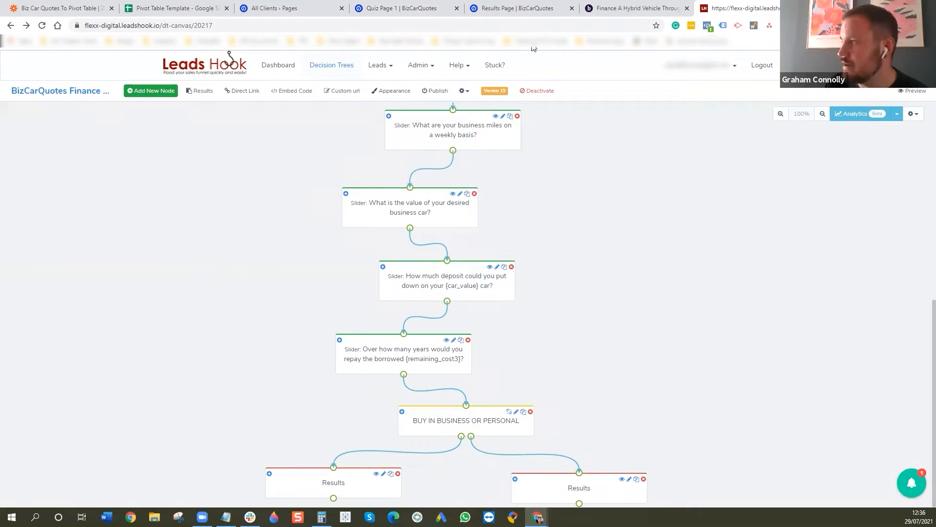
- Open the Custom Fields settings in a new browser tab and show the Geoip fields
{"action": "left_click", "coordinate": [419, 68]}
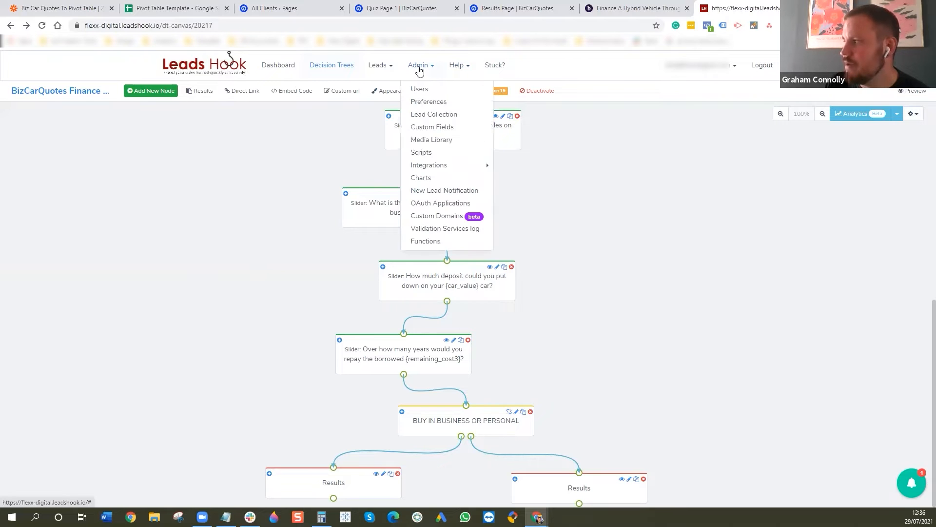
{"action": "right_click", "coordinate": [449, 128]}
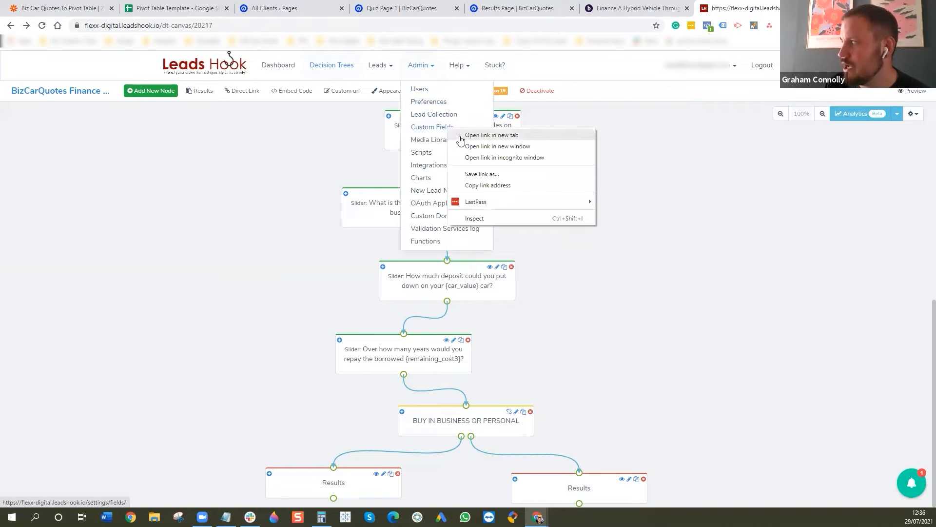
{"action": "left_click", "coordinate": [460, 137]}
{"action": "key", "text": "ctrl+Tab"}
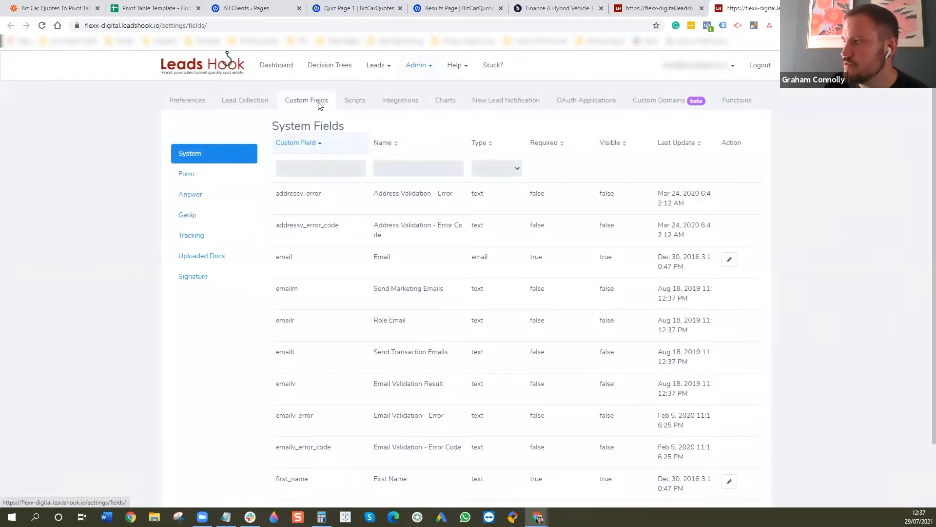
{"action": "left_click", "coordinate": [182, 220]}
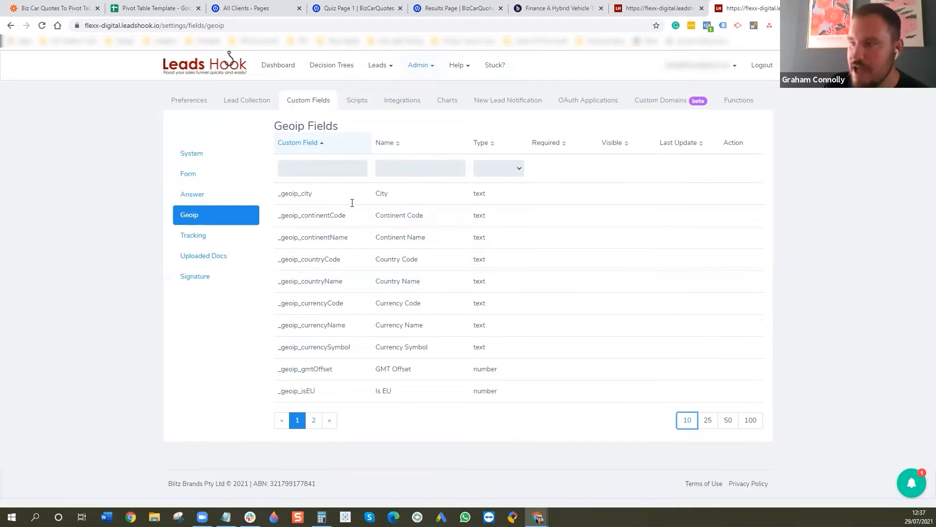
- Open the Leads list and select the BizCarQuotes Finance Calculator decision tree
{"action": "left_click", "coordinate": [381, 65]}
{"action": "left_click", "coordinate": [391, 89]}
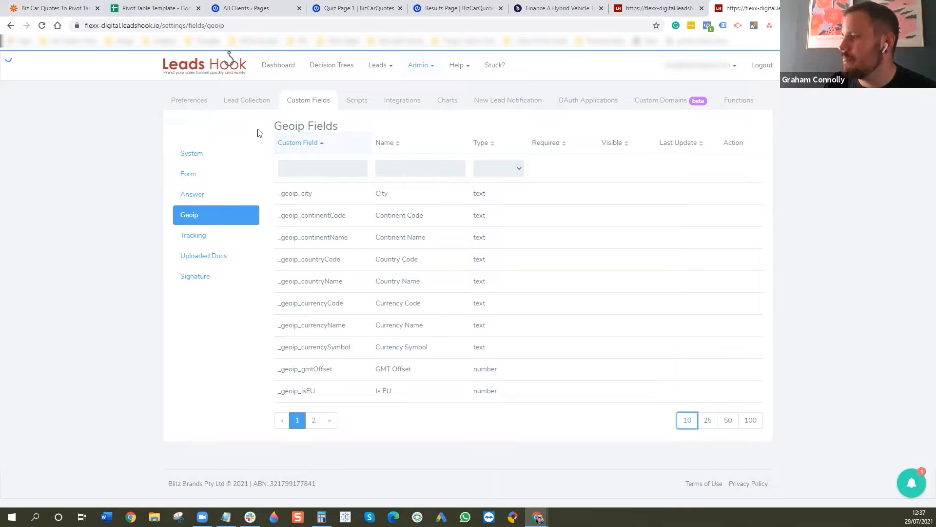
{"action": "left_click", "coordinate": [386, 70]}
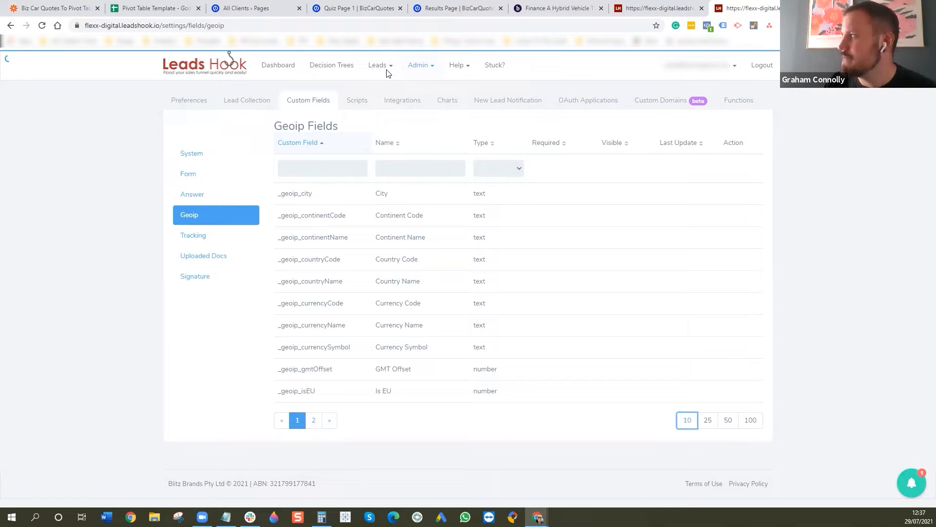
{"action": "left_click", "coordinate": [227, 130]}
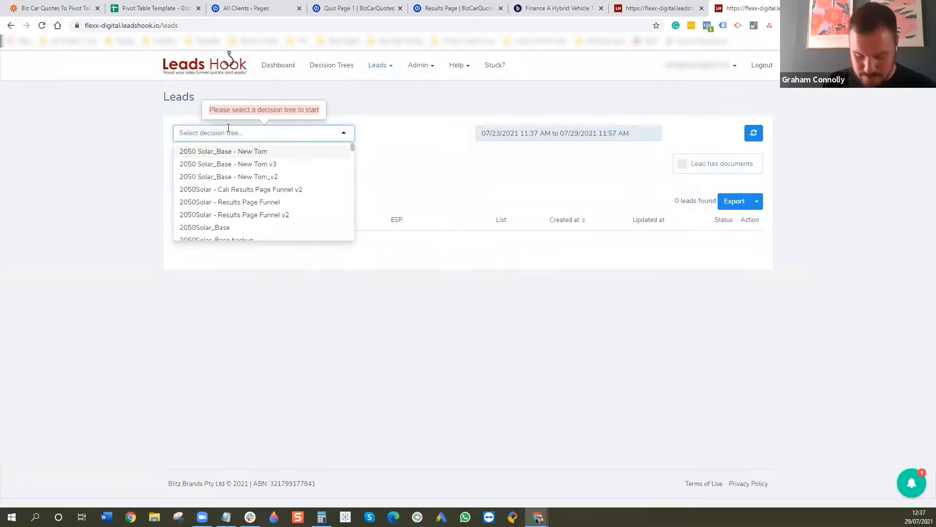
{"action": "type", "text": "bizcar"}
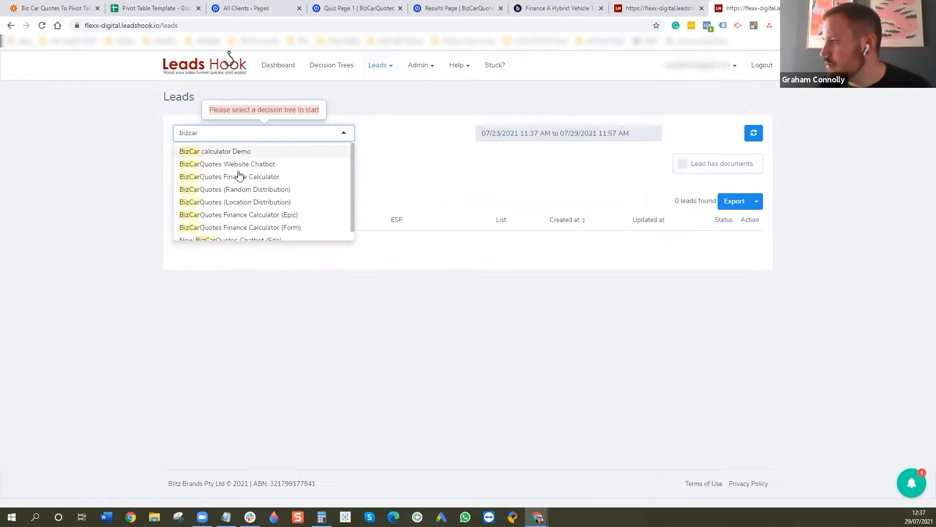
{"action": "left_click", "coordinate": [240, 178]}
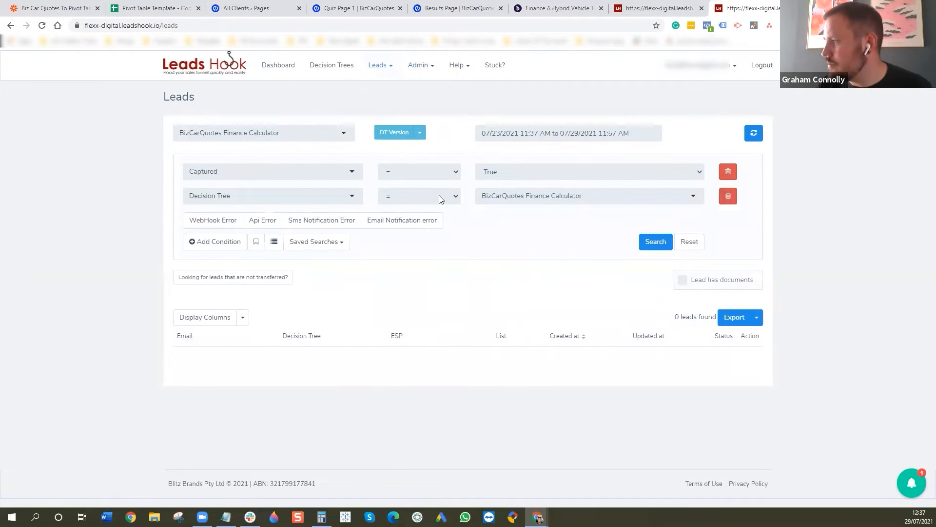
- Filter the leads to Completed = True, run the search and open the newest lead
{"action": "left_click", "coordinate": [294, 173]}
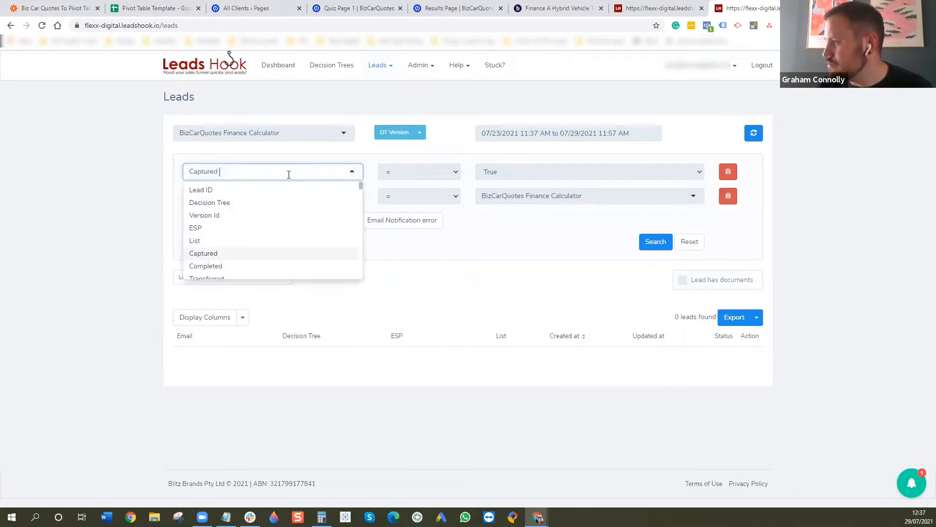
{"action": "left_click", "coordinate": [215, 266]}
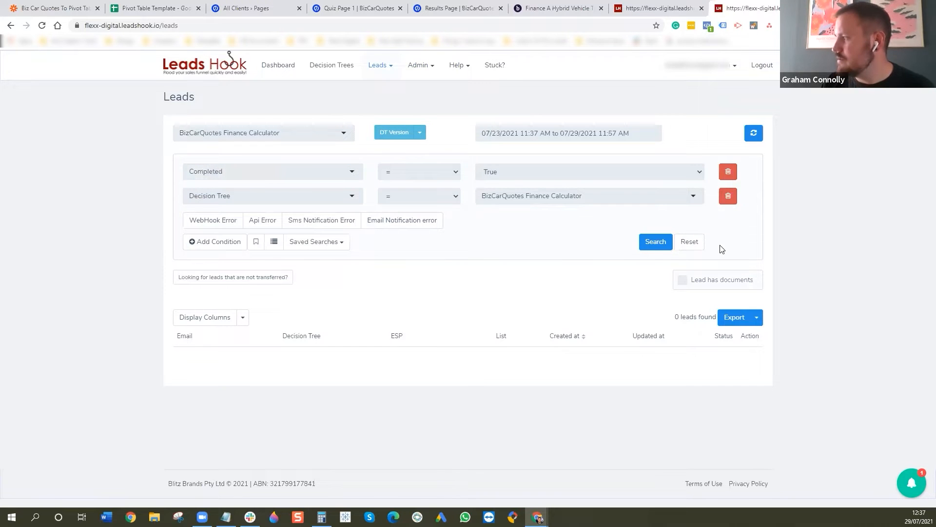
{"action": "left_click", "coordinate": [648, 247]}
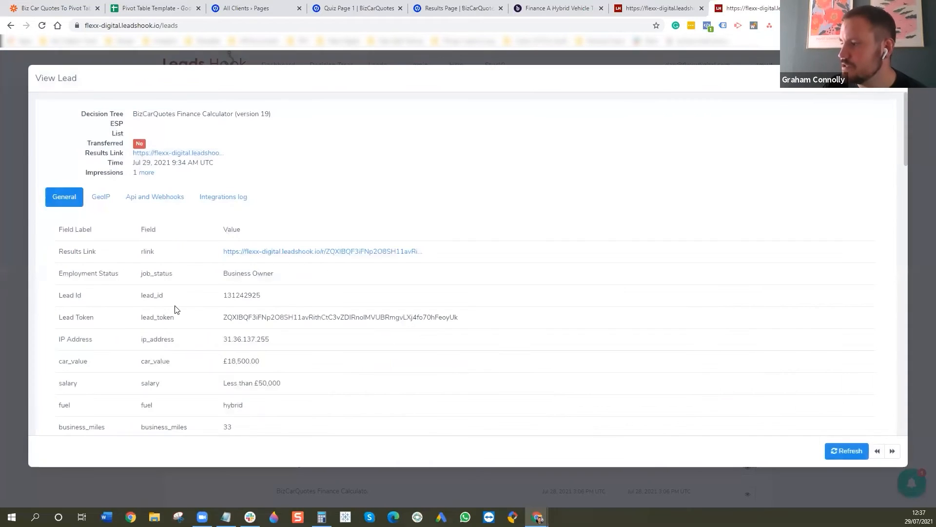
- Examine the lead's General data, from the results link and quiz answers down to the UTM, gclid, wbraid, gbraid and device fields
{"action": "scroll", "coordinate": [272, 357], "scroll_direction": "down", "scroll_amount": 4}
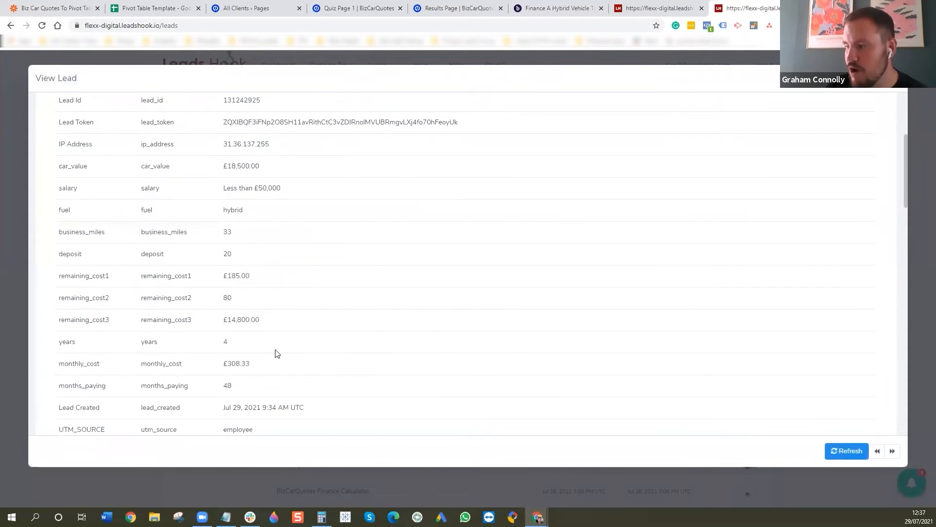
{"action": "scroll", "coordinate": [275, 353], "scroll_direction": "down", "scroll_amount": 1}
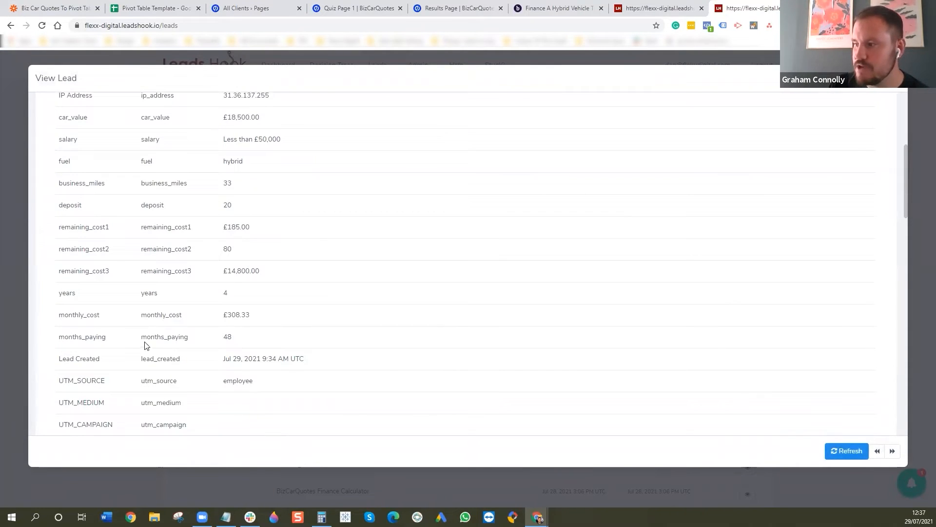
{"action": "scroll", "coordinate": [63, 278], "scroll_direction": "up", "scroll_amount": 6}
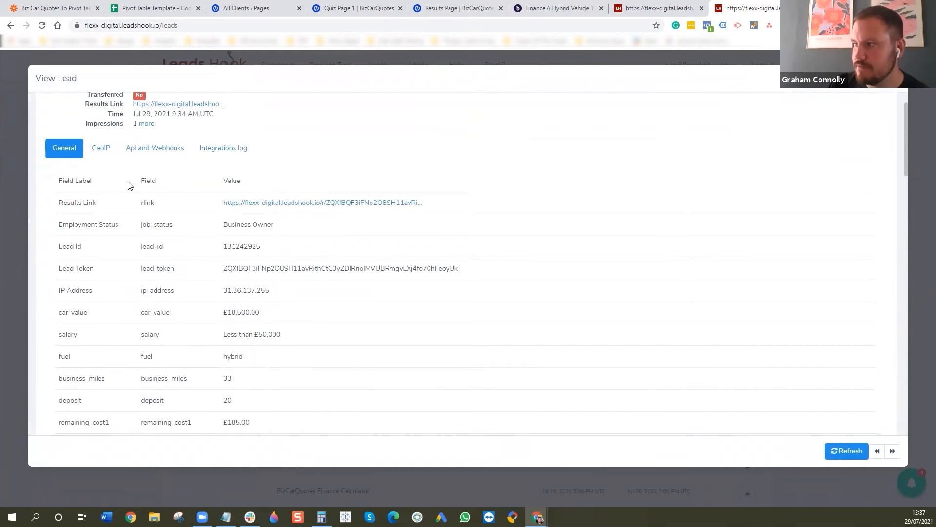
{"action": "scroll", "coordinate": [85, 268], "scroll_direction": "down", "scroll_amount": 5}
{"action": "scroll", "coordinate": [81, 273], "scroll_direction": "down", "scroll_amount": 2}
{"action": "scroll", "coordinate": [192, 195], "scroll_direction": "up", "scroll_amount": 5}
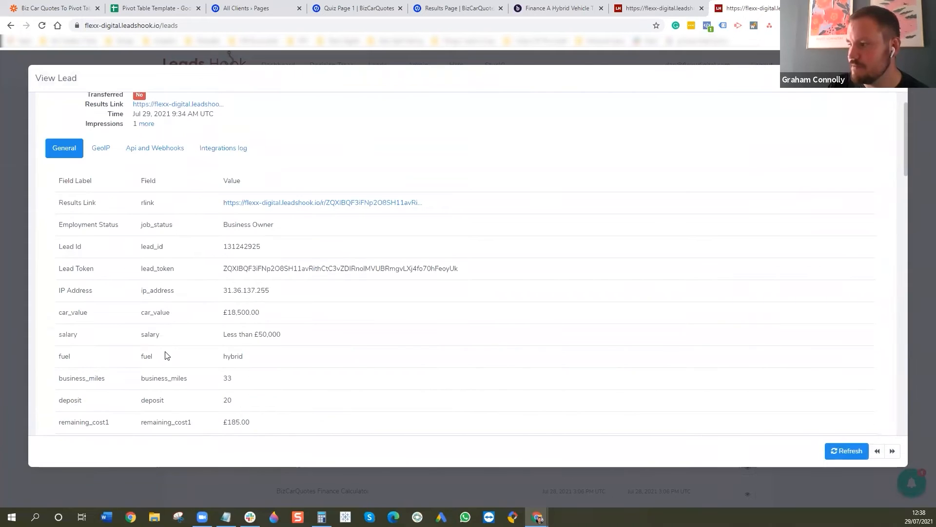
{"action": "scroll", "coordinate": [165, 355], "scroll_direction": "down", "scroll_amount": 6}
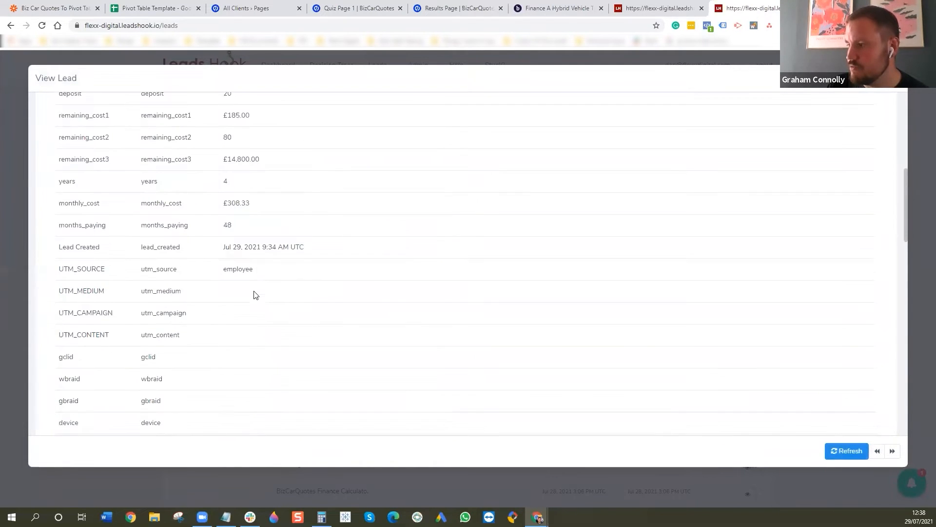
{"action": "scroll", "coordinate": [254, 295], "scroll_direction": "down", "scroll_amount": 3}
{"action": "scroll", "coordinate": [242, 199], "scroll_direction": "up", "scroll_amount": 9}
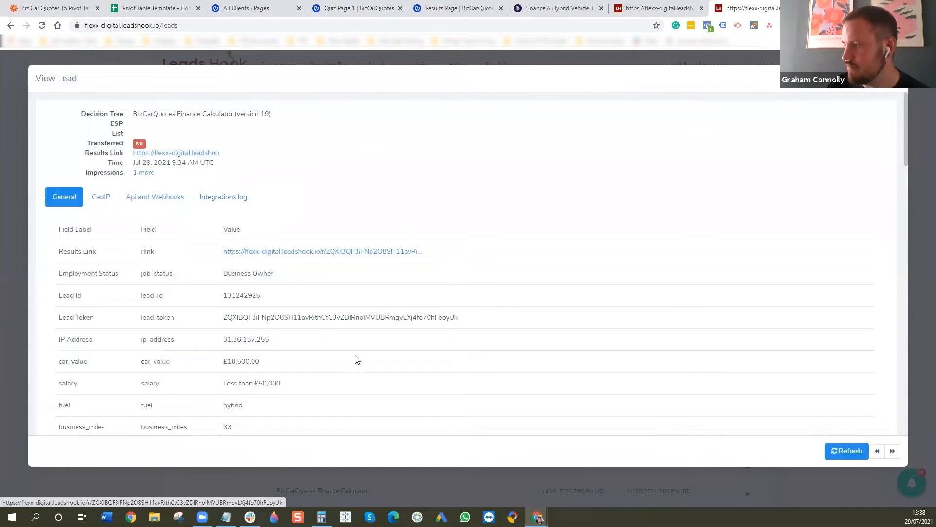
- Review the lead's GeoIP data from the country and region fields to isEU, and close the lead
{"action": "left_click", "coordinate": [98, 203]}
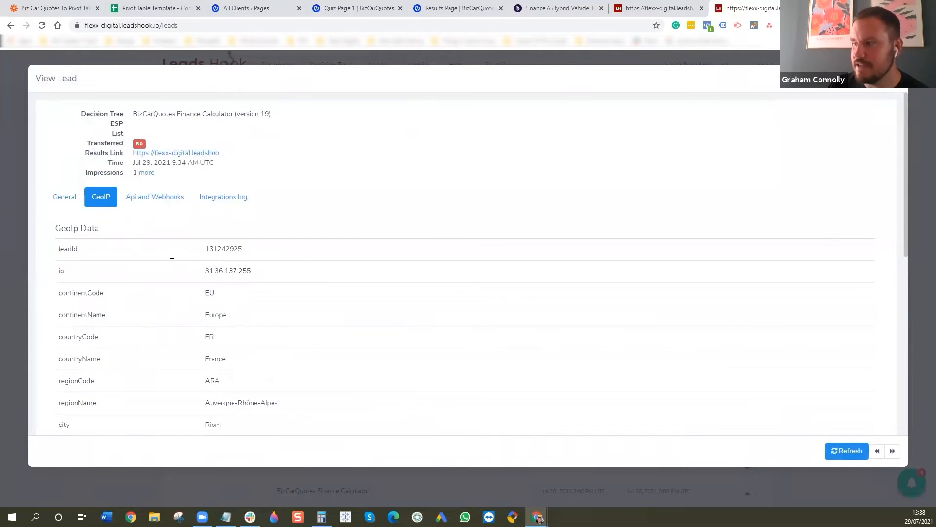
{"action": "scroll", "coordinate": [270, 263], "scroll_direction": "down", "scroll_amount": 2}
{"action": "scroll", "coordinate": [253, 262], "scroll_direction": "down", "scroll_amount": 5}
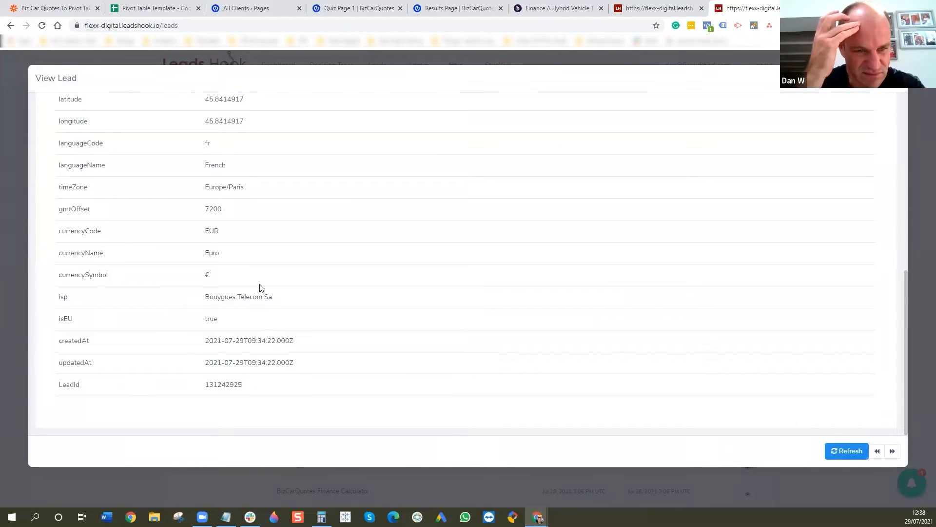
{"action": "scroll", "coordinate": [262, 290], "scroll_direction": "up", "scroll_amount": 2}
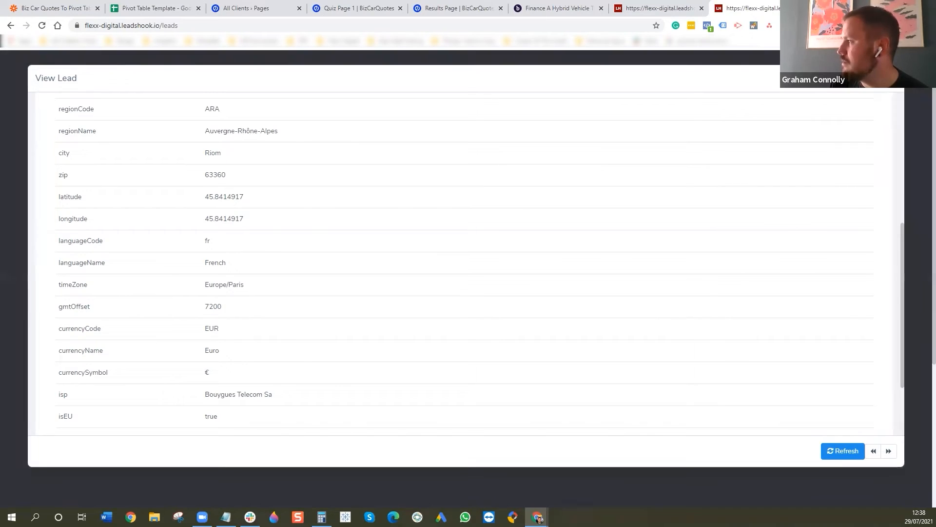
{"action": "key", "text": "Escape"}
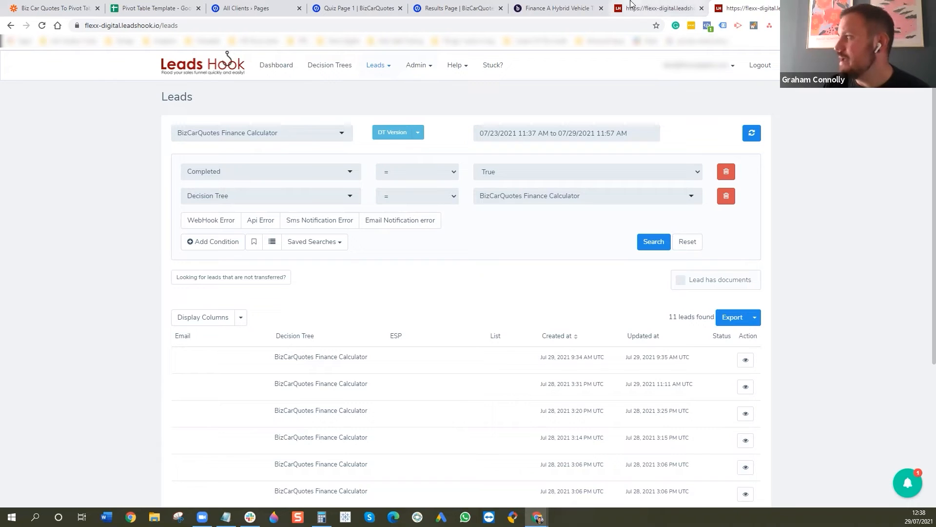
- Switch to the BizCarQuotes quiz page and answer Yes to a business purchase, Business Owner as employment status and Over £100,000 as salary
{"action": "left_click", "coordinate": [568, 5]}
{"action": "left_click", "coordinate": [163, 243]}
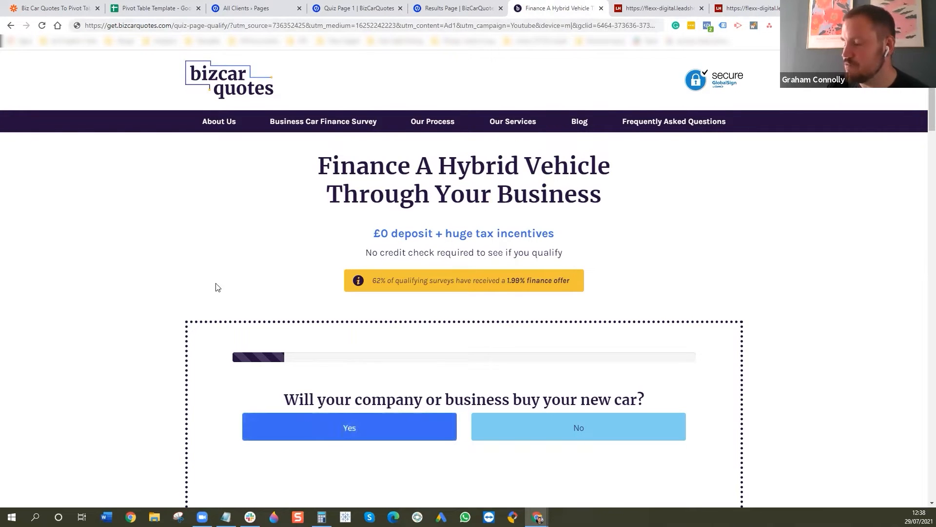
{"action": "scroll", "coordinate": [146, 283], "scroll_direction": "down", "scroll_amount": 1}
{"action": "scroll", "coordinate": [114, 280], "scroll_direction": "down", "scroll_amount": 1}
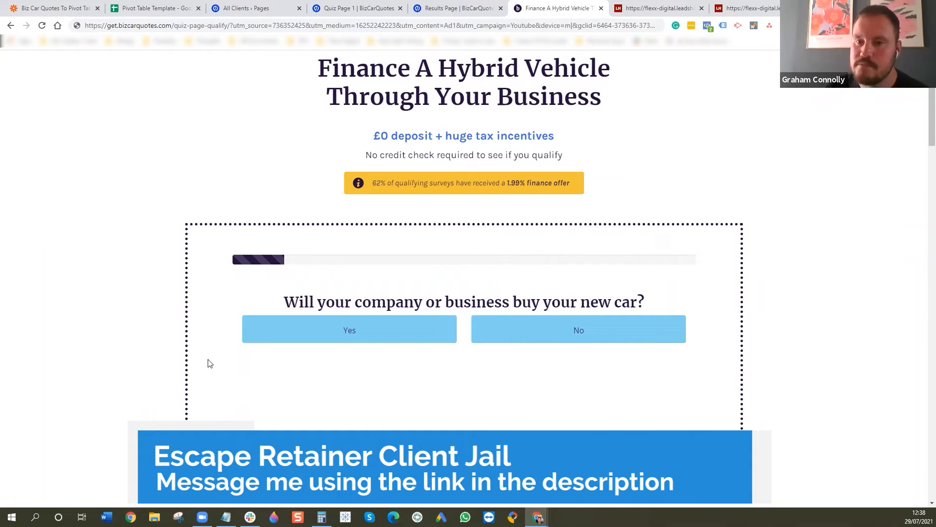
{"action": "left_click", "coordinate": [346, 330]}
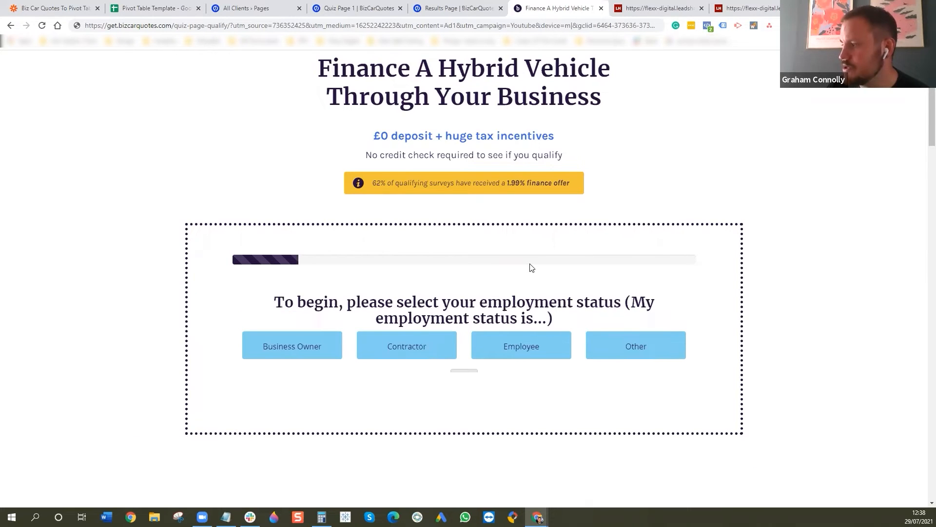
{"action": "left_click", "coordinate": [316, 355]}
{"action": "left_click", "coordinate": [616, 344]}
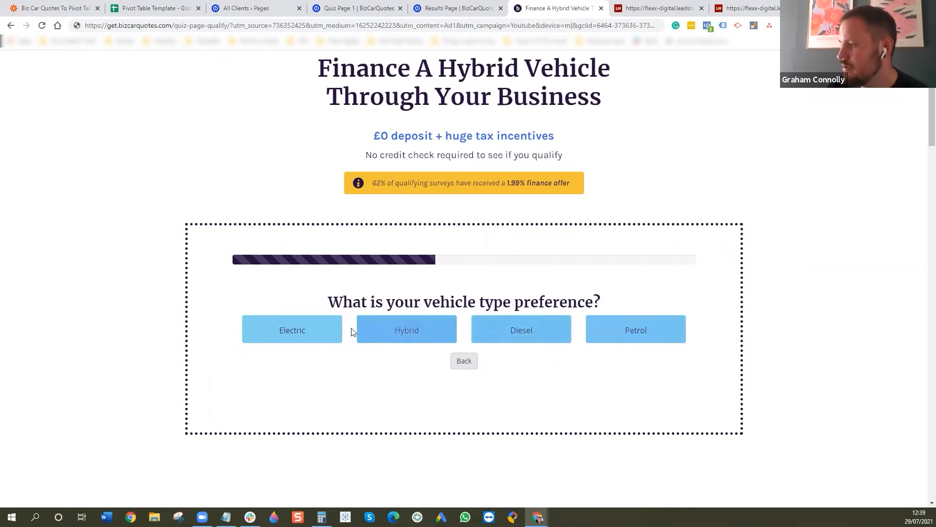
- Choose Electric as the vehicle type, 136 weekly business miles and a £27,500 car value in the quiz
{"action": "left_click", "coordinate": [279, 324]}
{"action": "left_click", "coordinate": [444, 322]}
{"action": "left_click", "coordinate": [481, 368]}
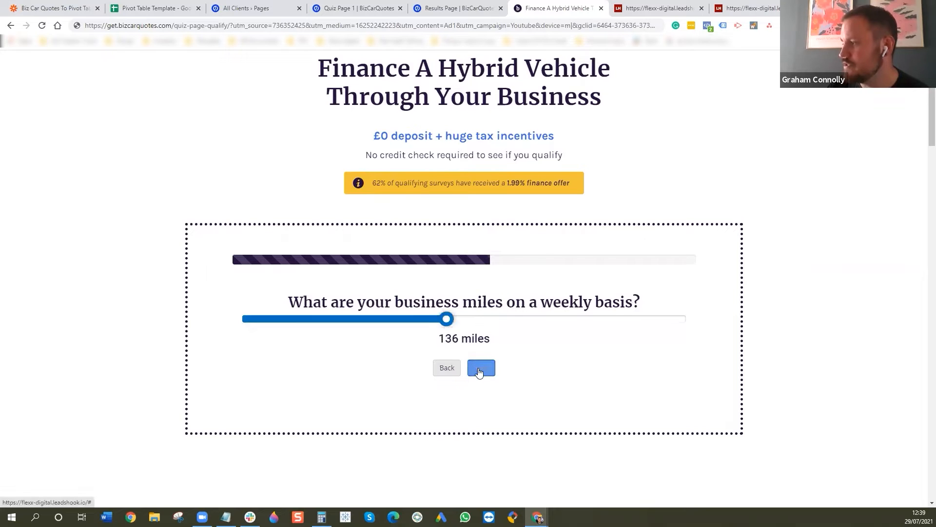
{"action": "left_click", "coordinate": [450, 320]}
{"action": "left_click", "coordinate": [488, 371]}
- Set a 50% deposit and a 5-year term to finish the quiz and reach the results page
{"action": "left_click", "coordinate": [469, 334]}
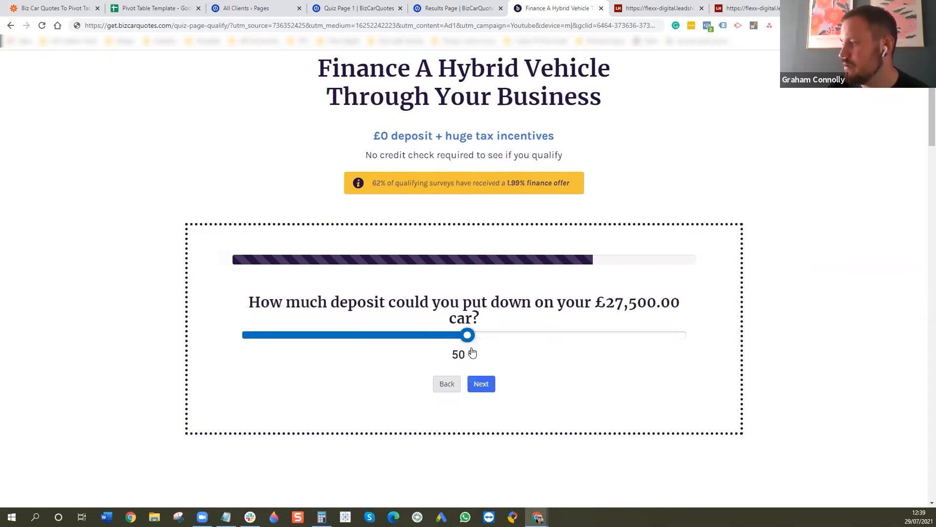
{"action": "left_click", "coordinate": [481, 383]}
{"action": "left_click", "coordinate": [459, 336]}
{"action": "left_click", "coordinate": [481, 383]}
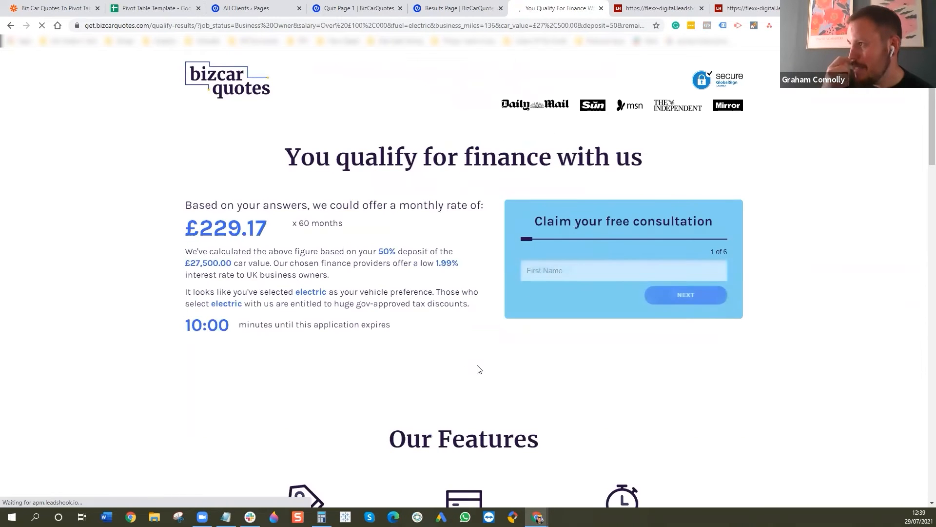
- Examine the results page URL from the job_status parameter through the quiz answers and click IDs to _geoip_countryCode
{"action": "left_click", "coordinate": [199, 25]}
{"action": "key", "text": "Right"}
{"action": "key", "text": "Right"}
{"action": "key", "text": "Right"}
{"action": "key", "text": "Right"}
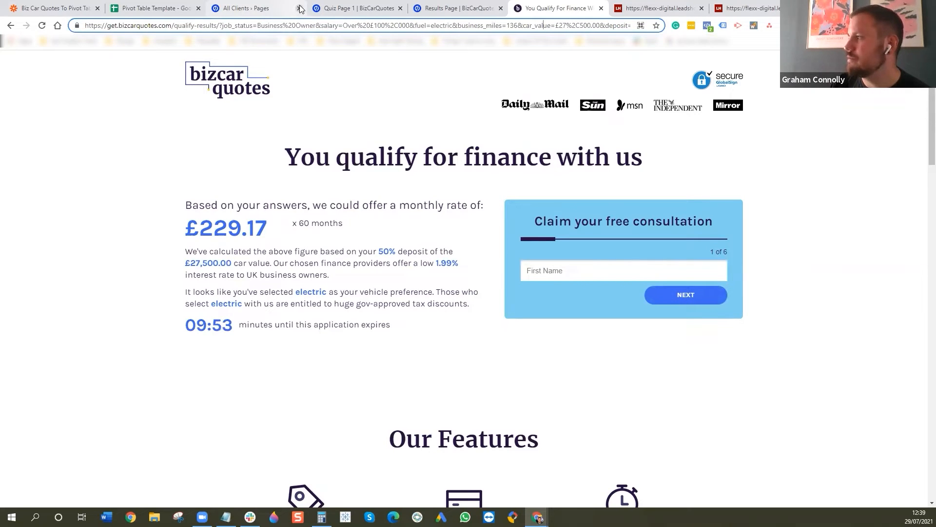
{"action": "key", "text": "Right"}
{"action": "key", "text": "Right"}
{"action": "key", "text": "Right"}
{"action": "key", "text": "Right"}
{"action": "key", "text": "Right"}
{"action": "key", "text": "Right"}
{"action": "key", "text": "Right"}
{"action": "key", "text": "Right"}
{"action": "key", "text": "Right"}
{"action": "key", "text": "Right"}
{"action": "key", "text": "Right"}
{"action": "key", "text": "Right"}
{"action": "key", "text": "Right"}
{"action": "key", "text": "Right"}
{"action": "key", "text": "Right"}
{"action": "key", "text": "Right"}
{"action": "key", "text": "Right"}
{"action": "key", "text": "Right"}
{"action": "key", "text": "Right"}
{"action": "key", "text": "Right"}
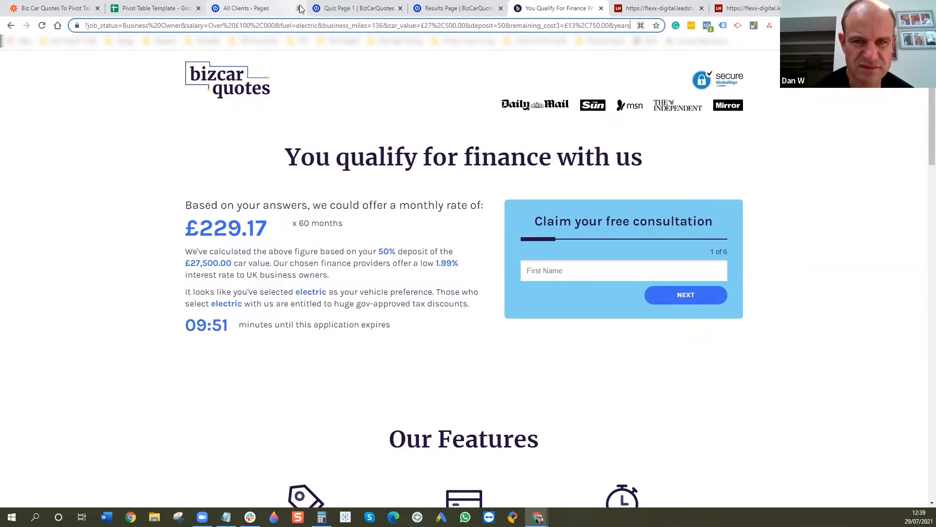
{"action": "key", "text": "Right"}
{"action": "key", "text": "Right"}
{"action": "key", "text": "Right"}
{"action": "key", "text": "Right"}
{"action": "key", "text": "Right"}
{"action": "key", "text": "Right"}
{"action": "key", "text": "Right"}
{"action": "key", "text": "Right"}
{"action": "key", "text": "Right"}
{"action": "key", "text": "Right"}
{"action": "key", "text": "Right"}
{"action": "key", "text": "Right"}
{"action": "key", "text": "Right"}
{"action": "key", "text": "Right"}
{"action": "key", "text": "Right"}
{"action": "key", "text": "Right"}
{"action": "key", "text": "Right"}
{"action": "key", "text": "Right"}
{"action": "key", "text": "Right"}
{"action": "key", "text": "Right"}
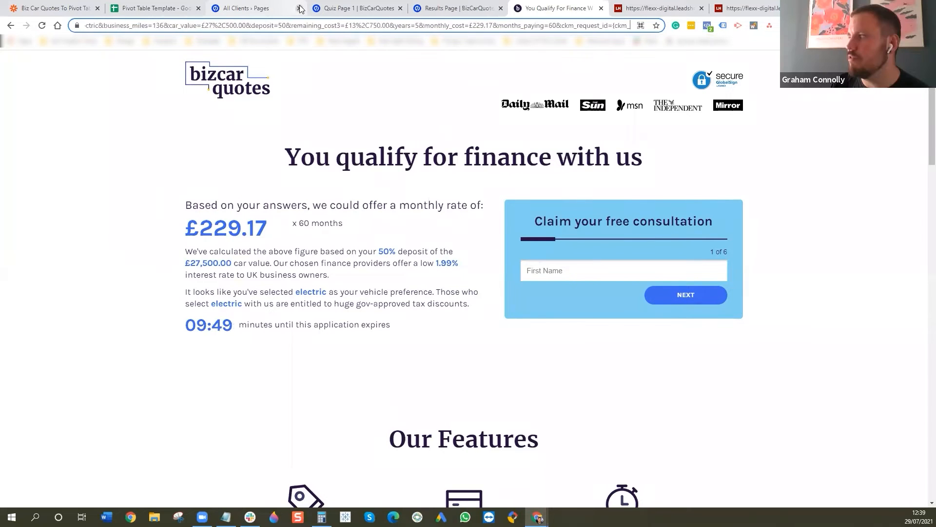
{"action": "key", "text": "Right"}
{"action": "key", "text": "Right"}
{"action": "key", "text": "Right"}
{"action": "key", "text": "Right"}
{"action": "key", "text": "Right"}
{"action": "key", "text": "Right"}
{"action": "key", "text": "Right"}
{"action": "key", "text": "Right"}
{"action": "key", "text": "Right"}
{"action": "key", "text": "Right"}
{"action": "key", "text": "Right"}
{"action": "key", "text": "Right"}
{"action": "key", "text": "Right"}
{"action": "key", "text": "Right"}
{"action": "key", "text": "Right"}
{"action": "key", "text": "Right"}
{"action": "key", "text": "Right"}
{"action": "key", "text": "Right"}
{"action": "key", "text": "Right"}
{"action": "key", "text": "Right"}
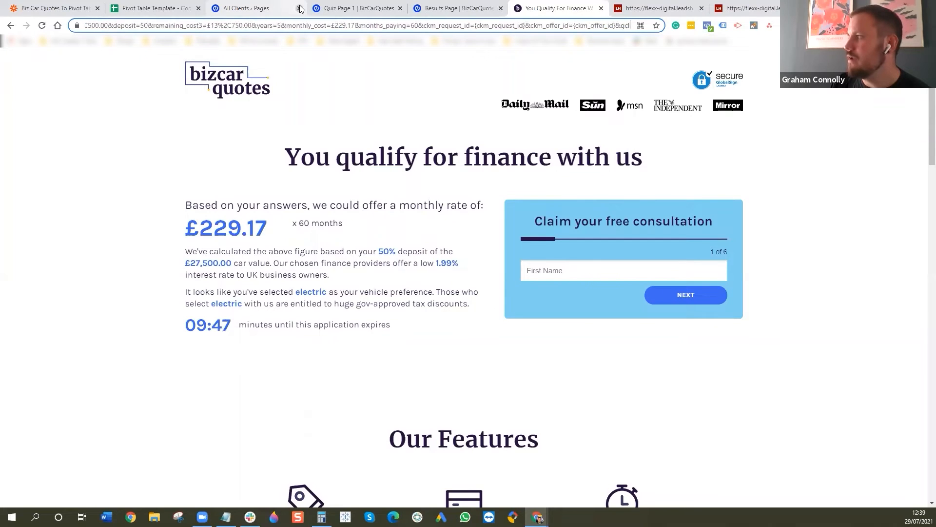
{"action": "key", "text": "Right"}
{"action": "key", "text": "Right"}
{"action": "key", "text": "Right"}
{"action": "key", "text": "Right"}
{"action": "key", "text": "Right"}
{"action": "key", "text": "Right"}
{"action": "key", "text": "Right"}
{"action": "key", "text": "Right"}
{"action": "key", "text": "Right"}
{"action": "key", "text": "Right"}
{"action": "key", "text": "Right"}
{"action": "key", "text": "Right"}
{"action": "key", "text": "Right"}
{"action": "key", "text": "Right"}
{"action": "key", "text": "Right"}
{"action": "key", "text": "Right"}
{"action": "key", "text": "Right"}
{"action": "key", "text": "Right"}
{"action": "key", "text": "Right"}
{"action": "key", "text": "Right"}
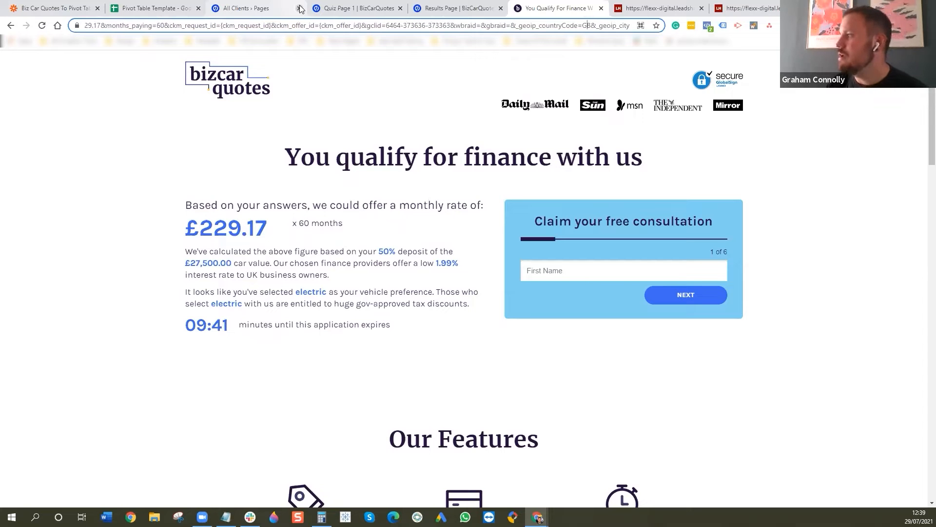
- Review the rest of the results page URL from _geoip_city through ip_address and the UTM parameters to device
{"action": "key", "text": "Right"}
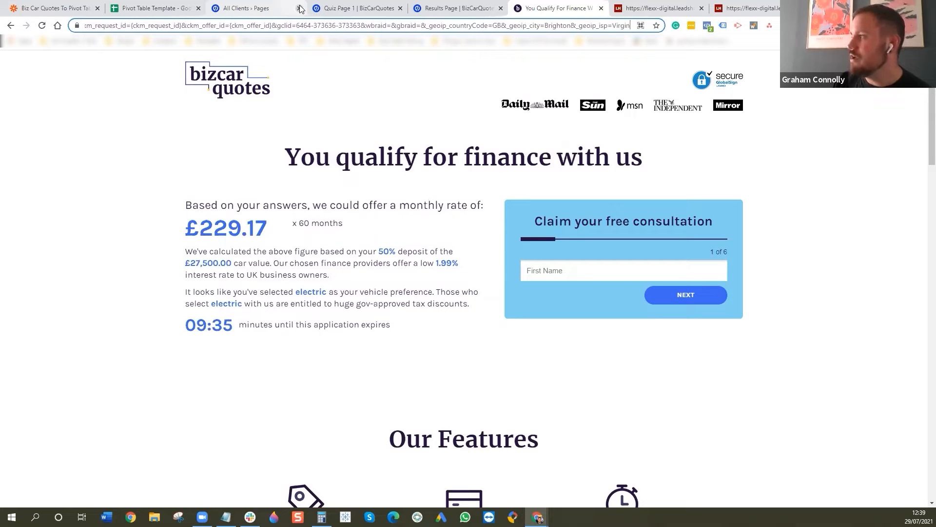
{"action": "key", "text": "Right"}
{"action": "key", "text": "Right"}
{"action": "key", "text": "Right"}
{"action": "key", "text": "Right"}
{"action": "key", "text": "Right"}
{"action": "key", "text": "Right"}
{"action": "key", "text": "Right"}
{"action": "key", "text": "Right"}
{"action": "key", "text": "Right"}
{"action": "key", "text": "Right"}
{"action": "key", "text": "Right"}
{"action": "key", "text": "Right"}
{"action": "key", "text": "Right"}
{"action": "key", "text": "Right"}
{"action": "key", "text": "Right"}
{"action": "key", "text": "Right"}
{"action": "key", "text": "Right"}
{"action": "key", "text": "Right"}
{"action": "key", "text": "Right"}
{"action": "key", "text": "Right"}
{"action": "key", "text": "Right"}
{"action": "key", "text": "Right"}
{"action": "key", "text": "Right"}
{"action": "key", "text": "Right"}
{"action": "key", "text": "Right"}
{"action": "key", "text": "Right"}
{"action": "key", "text": "Right"}
{"action": "key", "text": "Right"}
{"action": "key", "text": "Right"}
{"action": "key", "text": "Right"}
{"action": "key", "text": "Right"}
{"action": "key", "text": "Right"}
{"action": "key", "text": "Right"}
{"action": "key", "text": "Right"}
{"action": "key", "text": "Right"}
{"action": "key", "text": "Right"}
{"action": "key", "text": "Right"}
{"action": "key", "text": "Right"}
{"action": "key", "text": "Right"}
{"action": "key", "text": "Right"}
{"action": "key", "text": "Right"}
{"action": "key", "text": "Right"}
{"action": "key", "text": "Right"}
{"action": "key", "text": "Right"}
{"action": "key", "text": "Right"}
{"action": "key", "text": "Right"}
{"action": "key", "text": "Right"}
{"action": "key", "text": "Right"}
{"action": "key", "text": "Right"}
{"action": "key", "text": "Right"}
{"action": "key", "text": "Right"}
{"action": "key", "text": "Right"}
{"action": "key", "text": "Right"}
{"action": "key", "text": "Right"}
{"action": "key", "text": "Right"}
{"action": "key", "text": "Right"}
{"action": "key", "text": "Right"}
{"action": "key", "text": "Right"}
{"action": "key", "text": "Right"}
{"action": "key", "text": "Right"}
{"action": "key", "text": "Right"}
{"action": "key", "text": "Right"}
{"action": "key", "text": "Right"}
{"action": "key", "text": "Right"}
{"action": "key", "text": "Right"}
{"action": "key", "text": "Right"}
{"action": "key", "text": "Right"}
{"action": "key", "text": "Right"}
{"action": "key", "text": "Right"}
{"action": "key", "text": "Right"}
{"action": "key", "text": "Right"}
{"action": "key", "text": "Right"}
{"action": "key", "text": "Right"}
{"action": "key", "text": "Right"}
{"action": "key", "text": "Right"}
{"action": "key", "text": "Right"}
{"action": "key", "text": "Right"}
{"action": "key", "text": "Right"}
{"action": "key", "text": "Right"}
{"action": "key", "text": "Right"}
{"action": "key", "text": "Right"}
{"action": "key", "text": "Right"}
{"action": "key", "text": "Right"}
{"action": "key", "text": "Right"}
{"action": "key", "text": "Right"}
{"action": "key", "text": "Right"}
{"action": "key", "text": "Right"}
{"action": "key", "text": "Right"}
{"action": "key", "text": "Right"}
{"action": "key", "text": "Right"}
{"action": "key", "text": "Right"}
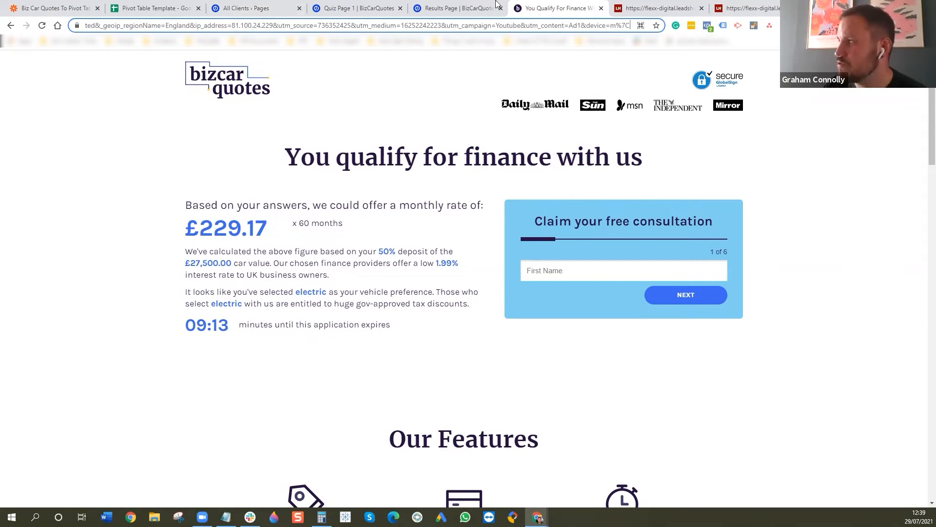
- Switch to the Results Page | BizCarQuotes overview in Unbounce and open its Variant A for editing
{"action": "left_click", "coordinate": [458, 8]}
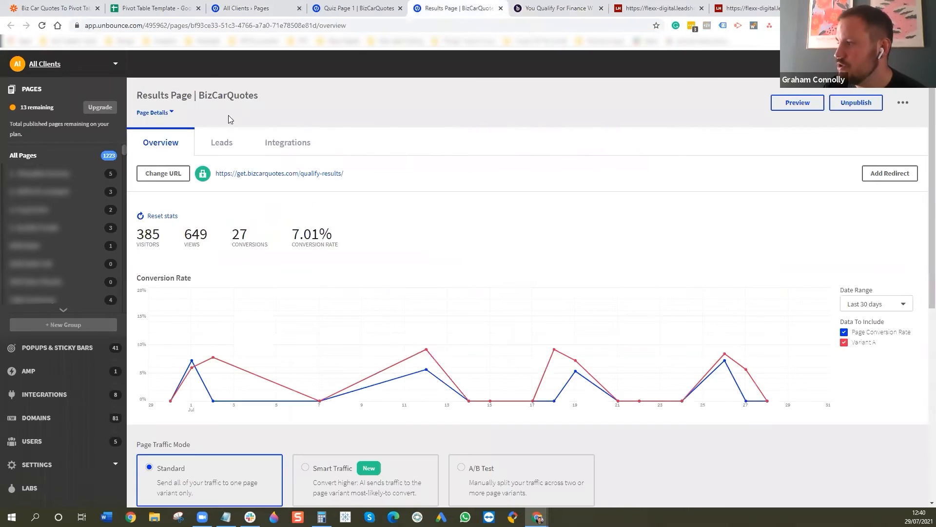
{"action": "scroll", "coordinate": [634, 332], "scroll_direction": "down", "scroll_amount": 5}
{"action": "left_click", "coordinate": [868, 323]}
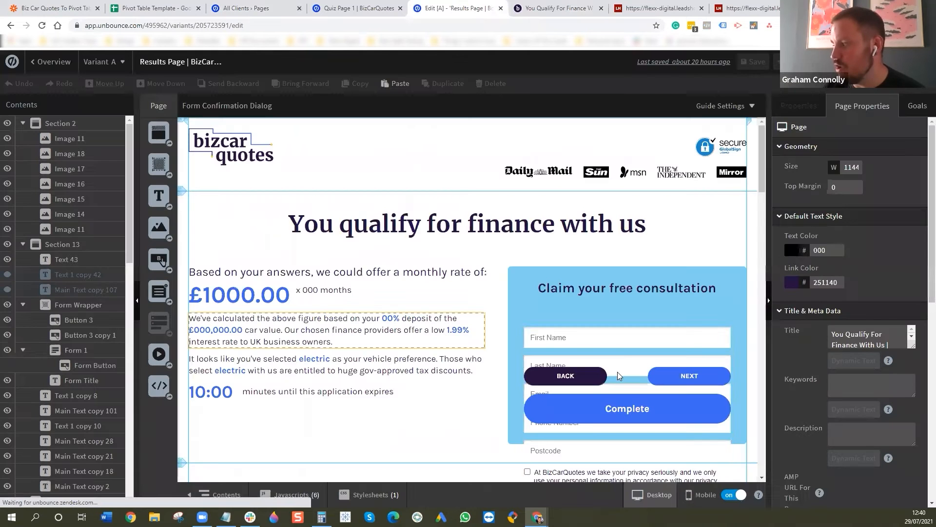
- Open the fields of the Claim your free consultation form and review them from job_status through the quiz answers to gbraid
{"action": "double_click", "coordinate": [619, 349]}
{"action": "scroll", "coordinate": [451, 283], "scroll_direction": "down", "scroll_amount": 10}
{"action": "scroll", "coordinate": [456, 281], "scroll_direction": "up", "scroll_amount": 5}
{"action": "scroll", "coordinate": [457, 280], "scroll_direction": "up", "scroll_amount": 3}
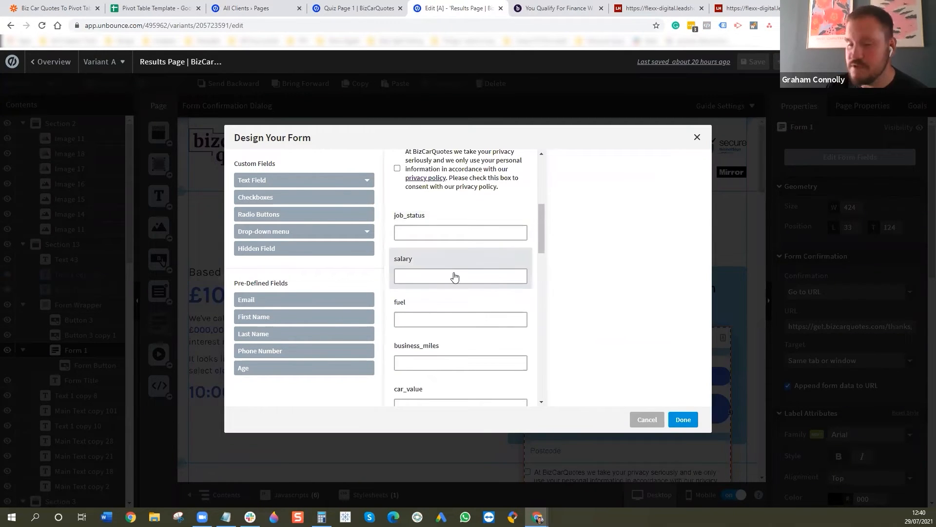
{"action": "scroll", "coordinate": [454, 268], "scroll_direction": "down", "scroll_amount": 4}
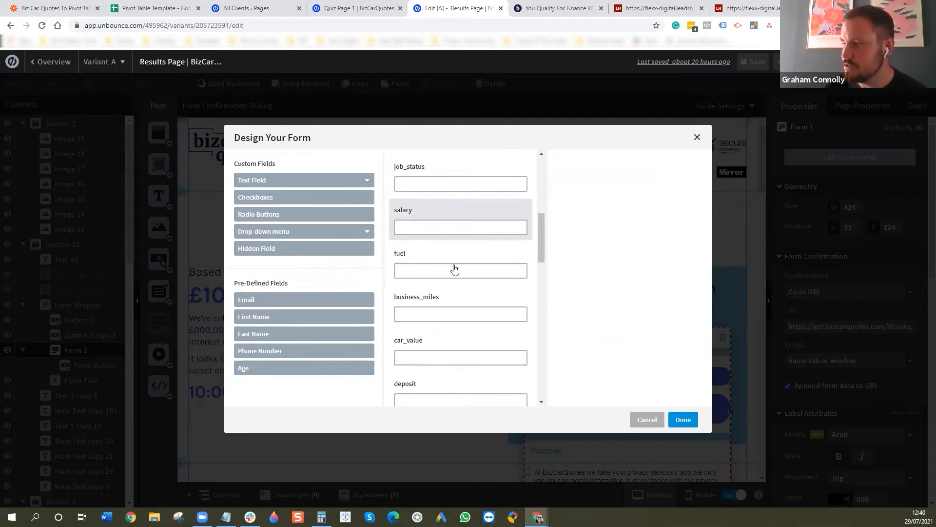
{"action": "scroll", "coordinate": [455, 270], "scroll_direction": "down", "scroll_amount": 1}
{"action": "scroll", "coordinate": [456, 287], "scroll_direction": "down", "scroll_amount": 2}
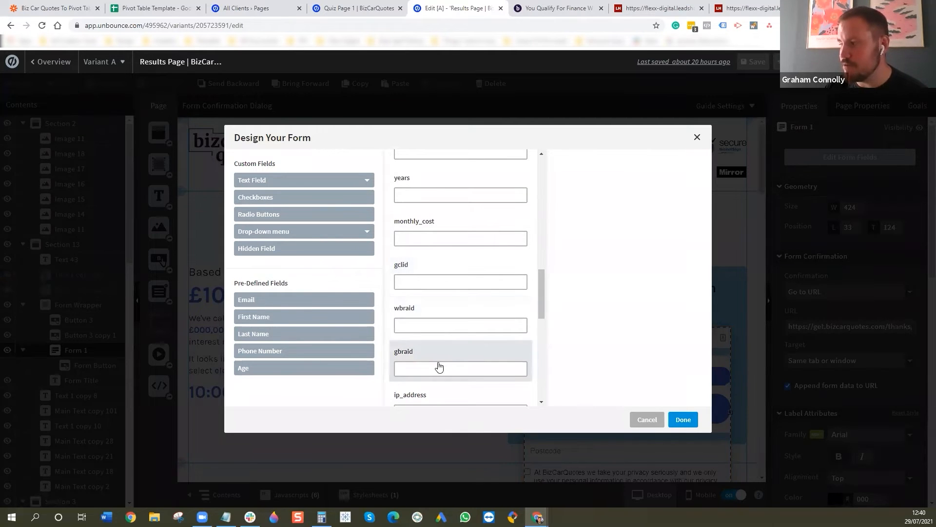
- Compare the remaining form fields, ip_address and geoip data through device to utm_content, with the live results page URL and close the form designer
{"action": "scroll", "coordinate": [445, 358], "scroll_direction": "down", "scroll_amount": 2}
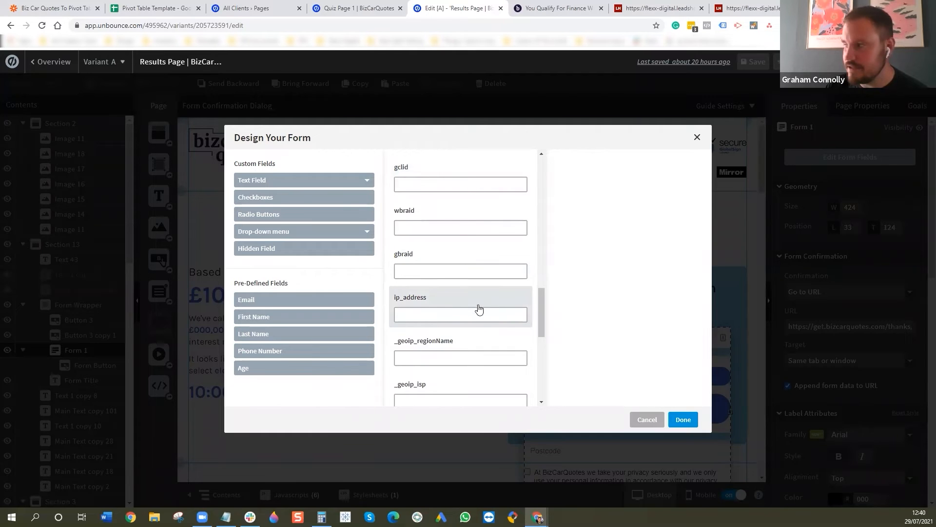
{"action": "scroll", "coordinate": [466, 314], "scroll_direction": "down", "scroll_amount": 1}
{"action": "scroll", "coordinate": [467, 316], "scroll_direction": "down", "scroll_amount": 2}
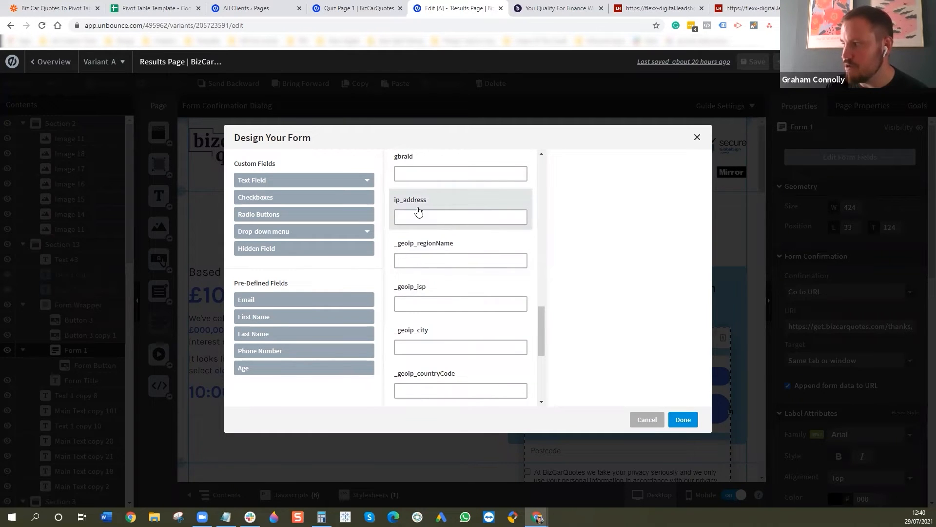
{"action": "scroll", "coordinate": [446, 297], "scroll_direction": "down", "scroll_amount": 1}
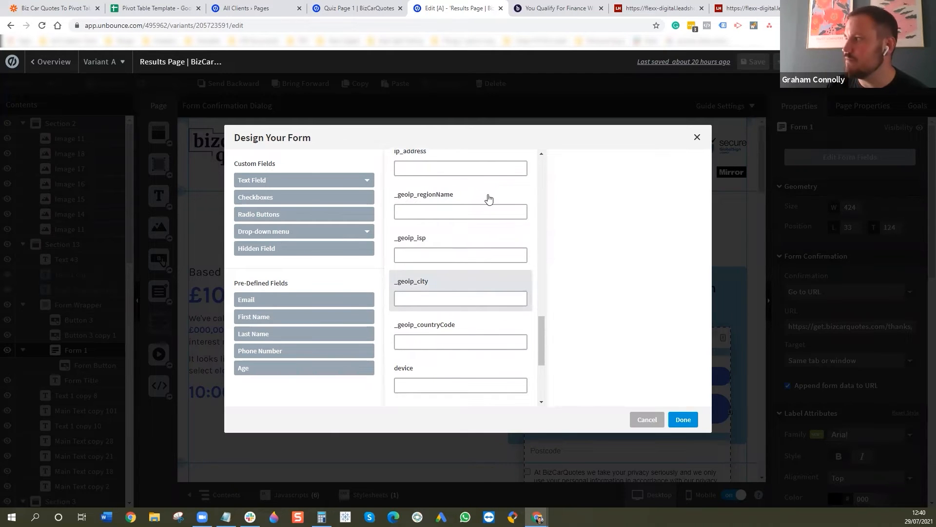
{"action": "left_click", "coordinate": [585, 6]}
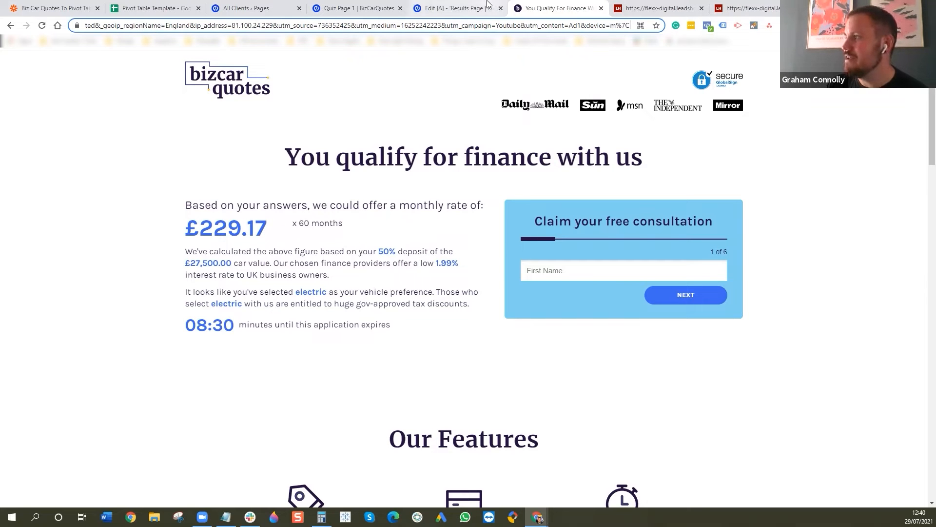
{"action": "left_click", "coordinate": [433, 9]}
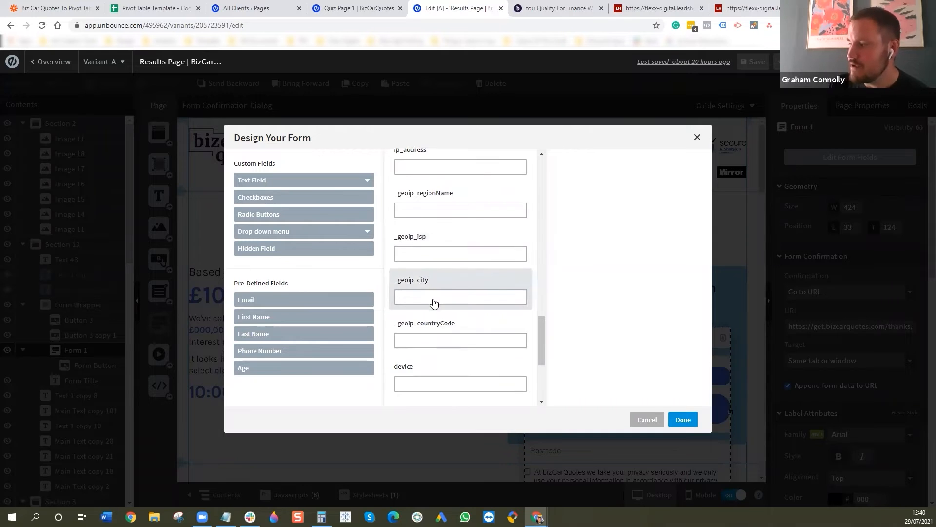
{"action": "scroll", "coordinate": [436, 310], "scroll_direction": "down", "scroll_amount": 3}
{"action": "scroll", "coordinate": [451, 295], "scroll_direction": "down", "scroll_amount": 1}
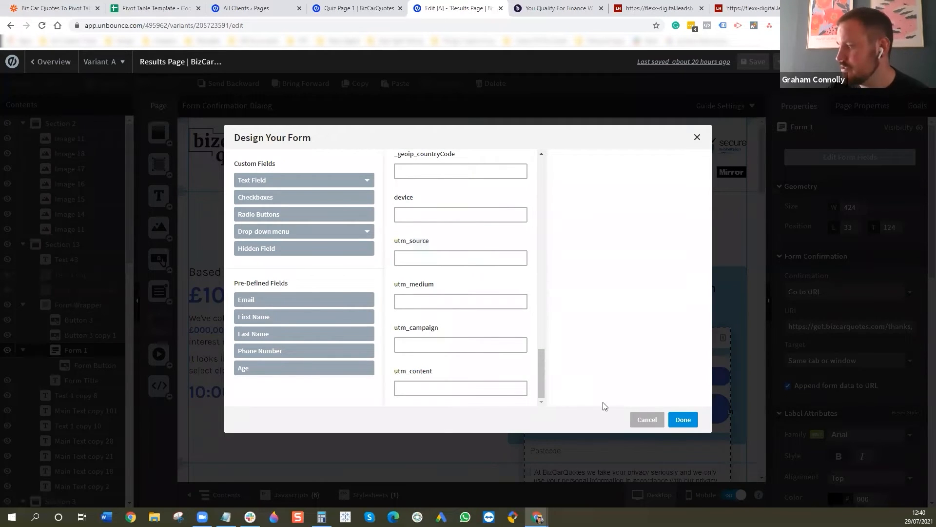
{"action": "left_click", "coordinate": [683, 421]}
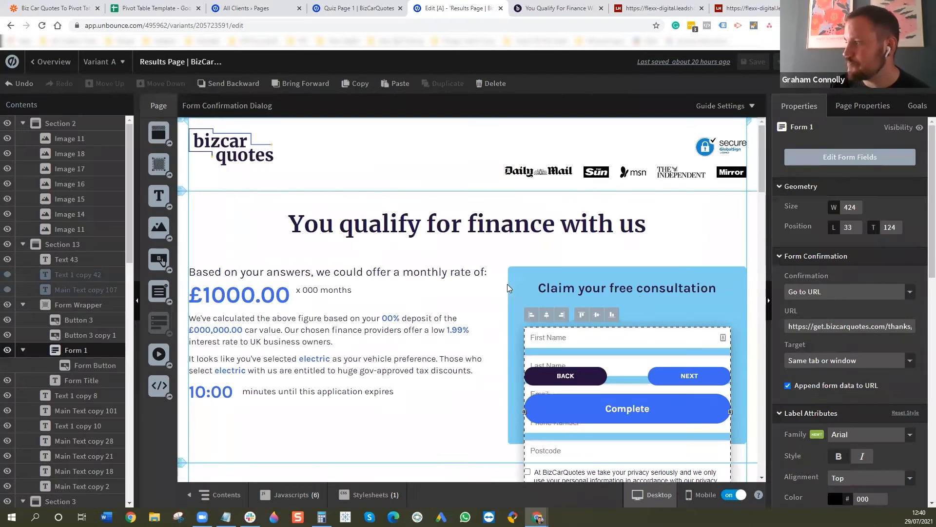
- Switch to the live results page and submit a test first name and last name in the consultation form
{"action": "left_click", "coordinate": [558, 8]}
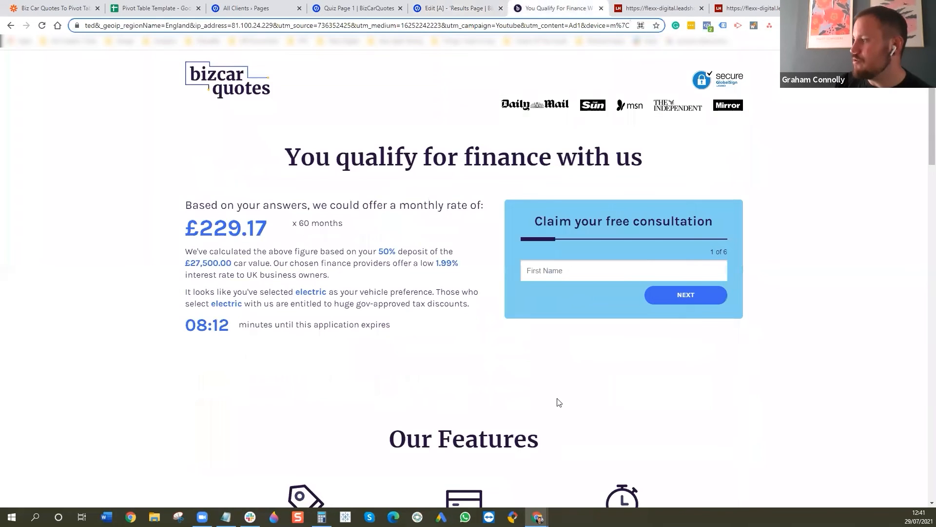
{"action": "left_click", "coordinate": [618, 269]}
{"action": "type", "text": "Ted"}
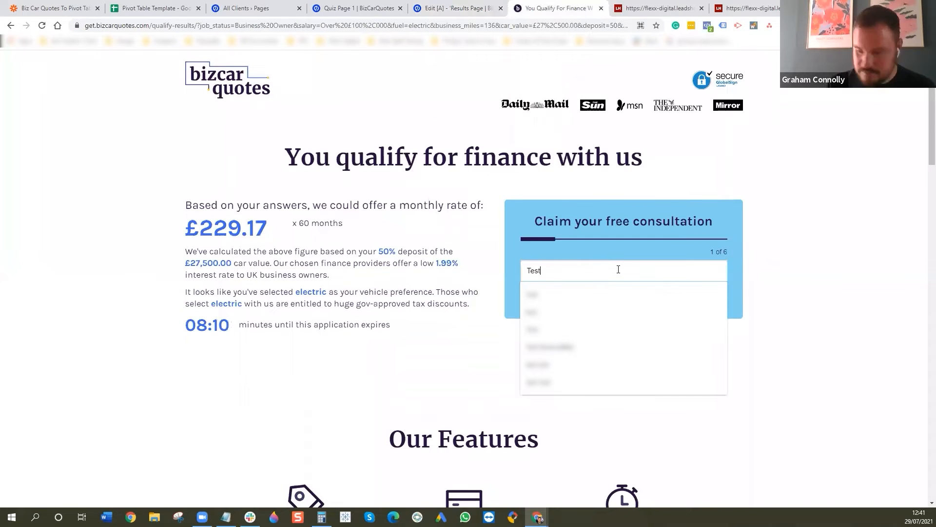
{"action": "key", "text": "Return"}
{"action": "type", "text": "Fle"}
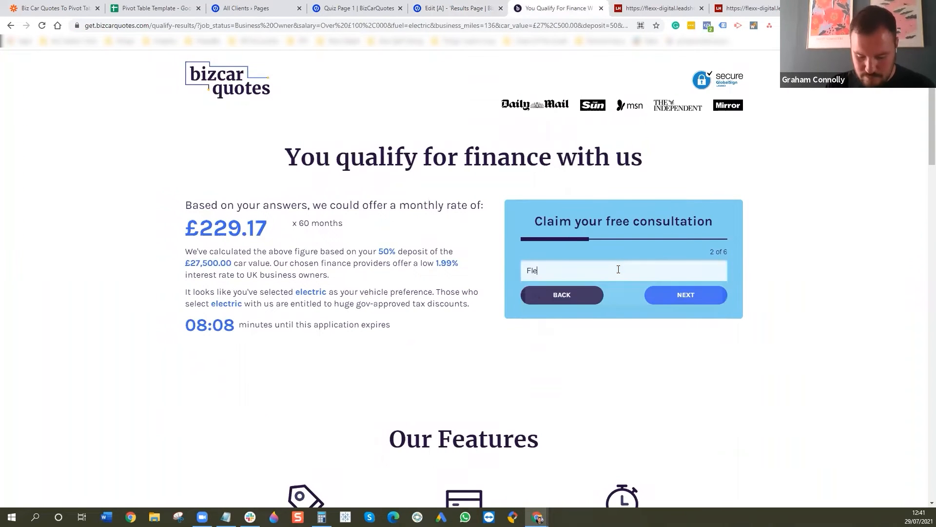
{"action": "type", "text": "xxable"}
{"action": "key", "text": "Return"}
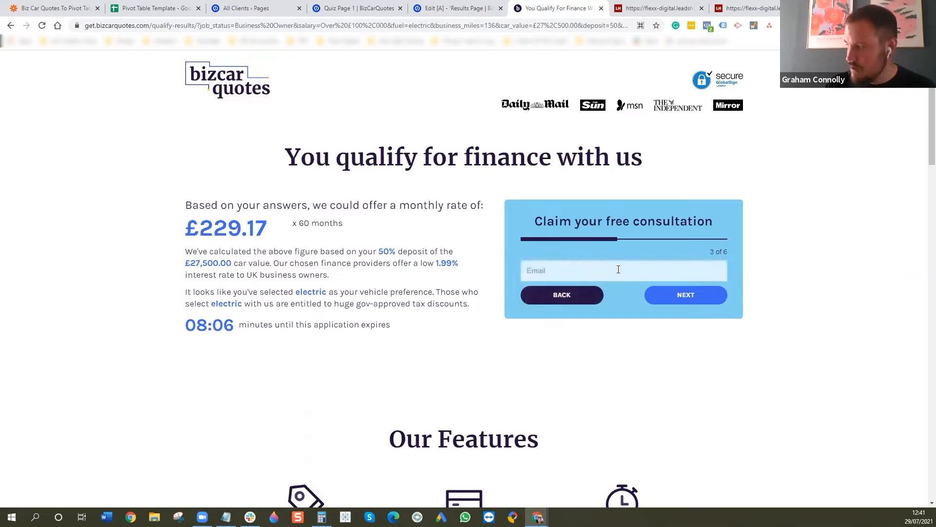
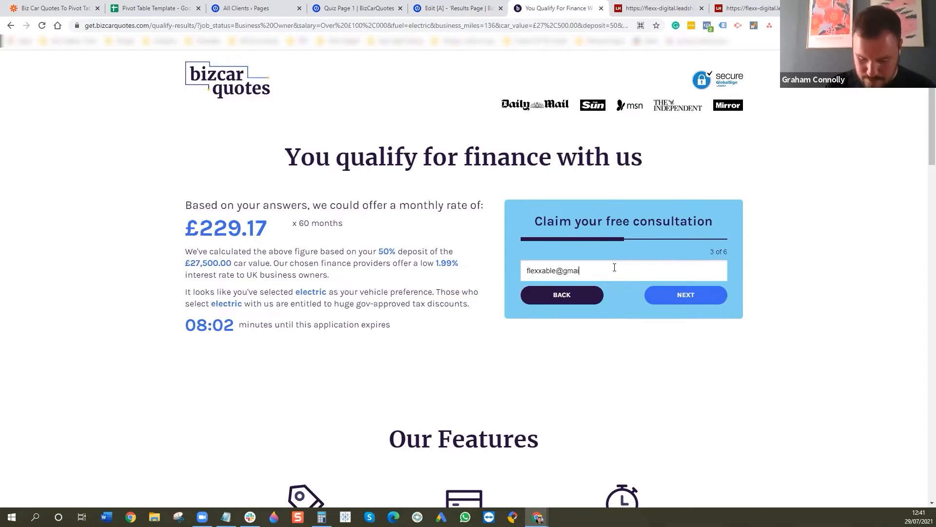
- Fill in the test lead's e-mail address and phone number in the consultation form
{"action": "key", "text": "Return"}
{"action": "left_click", "coordinate": [606, 270]}
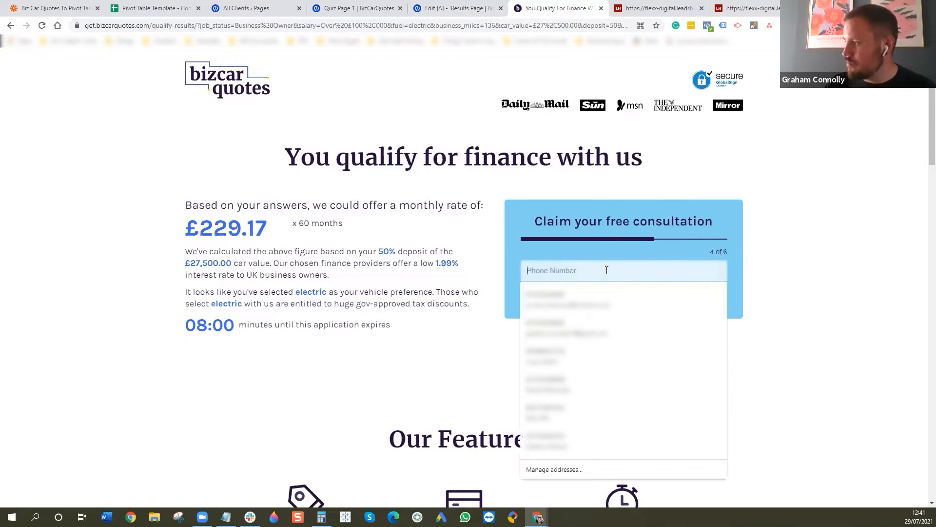
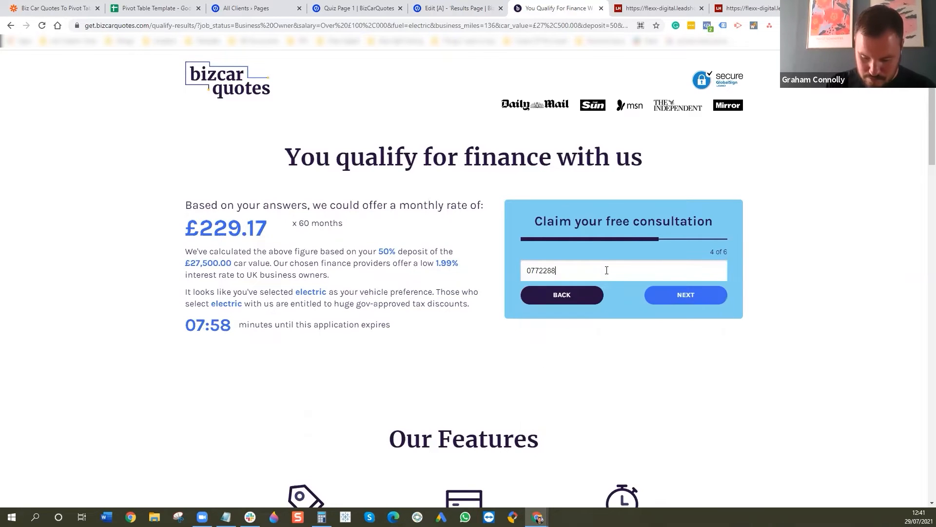
{"action": "key", "text": "Return"}
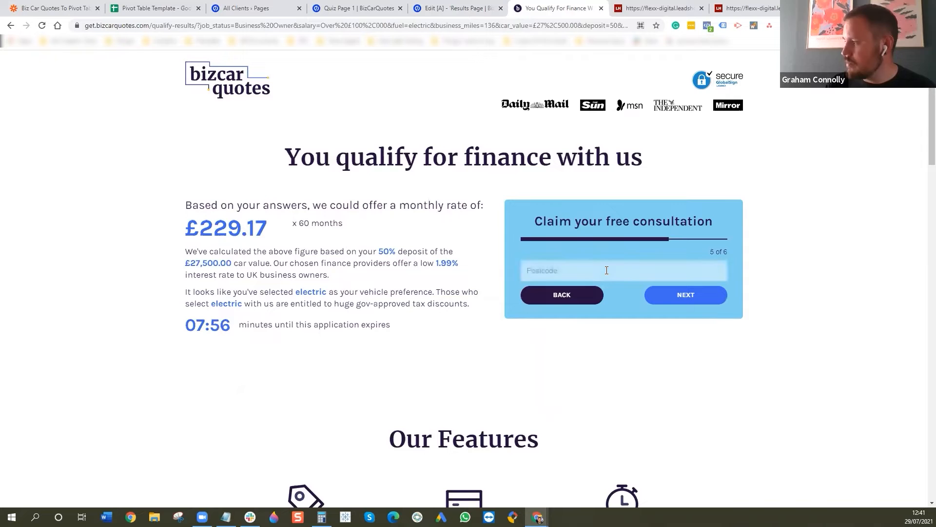
- Enter the test lead's postcode, consent to the privacy policy and submit the completed form
{"action": "left_click", "coordinate": [607, 270]}
{"action": "type", "text": "BN3 "}
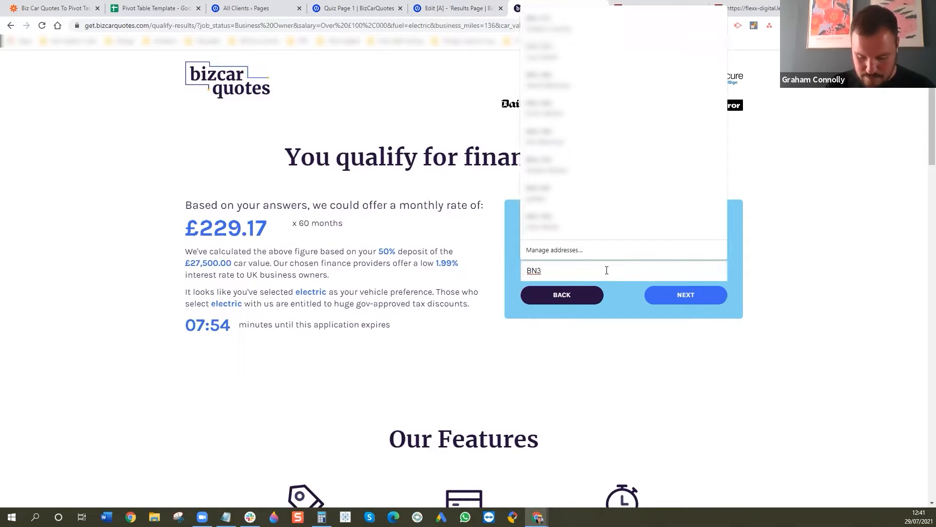
{"action": "type", "text": "2TE"}
{"action": "key", "text": "Return"}
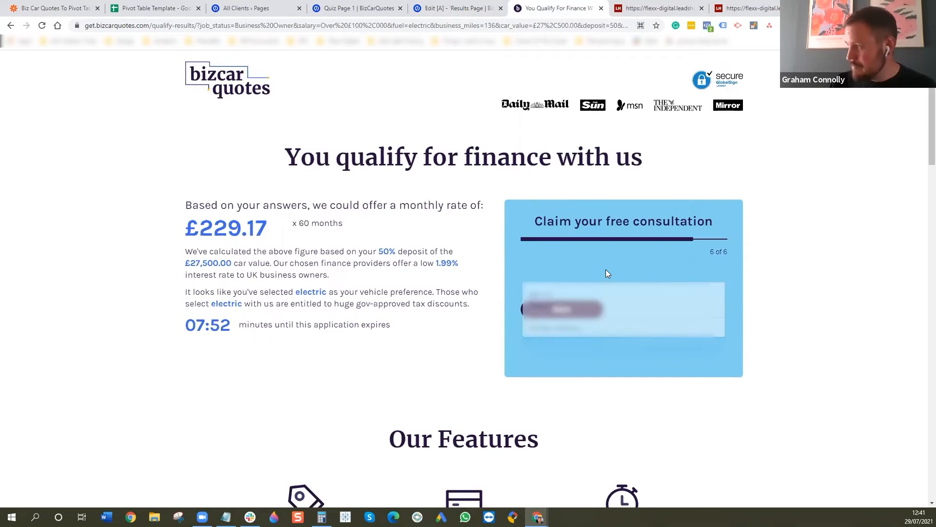
{"action": "left_click", "coordinate": [524, 264]}
{"action": "left_click", "coordinate": [654, 347]}
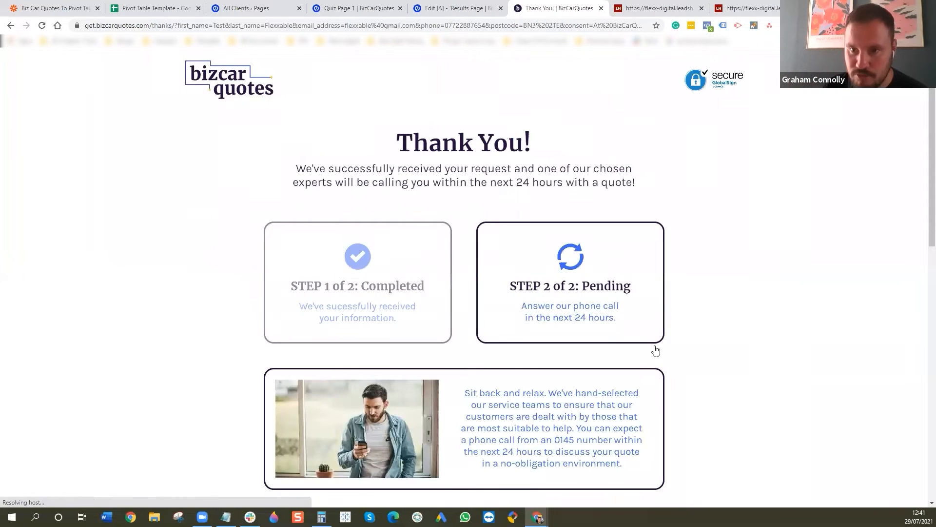
- Return from the thank-you page to the quiz start, and open the newest lead of Results Page | BizCarQuotes in Unbounce
{"action": "left_click", "coordinate": [12, 25]}
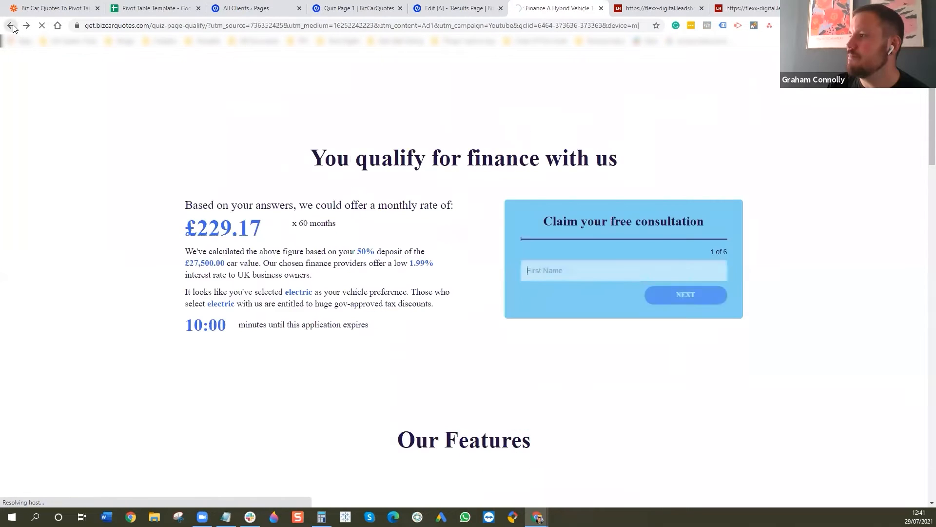
{"action": "left_click", "coordinate": [12, 26]}
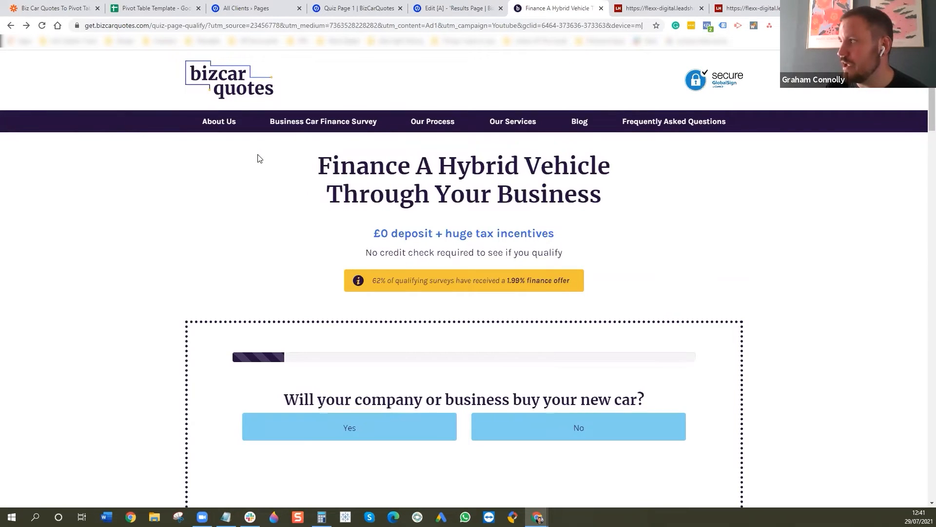
{"action": "key", "text": "ctrl+shift+Tab"}
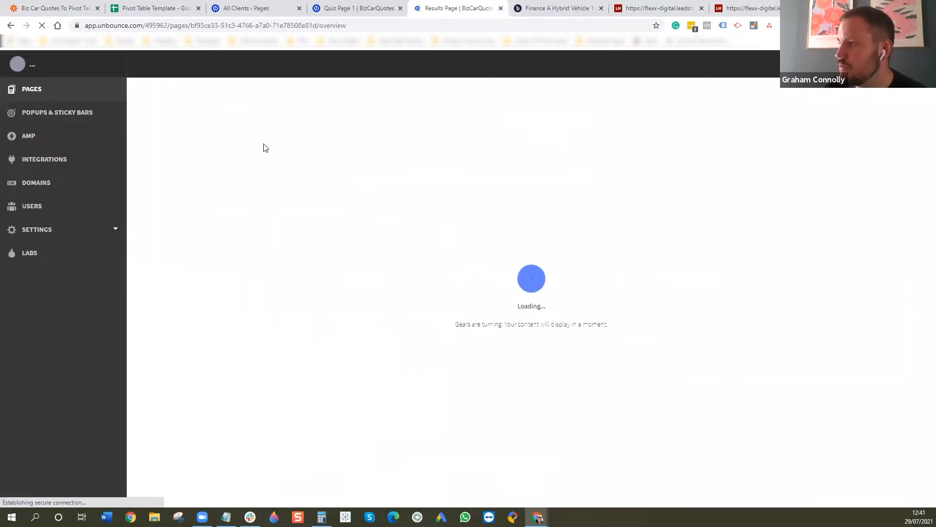
{"action": "left_click", "coordinate": [222, 113]}
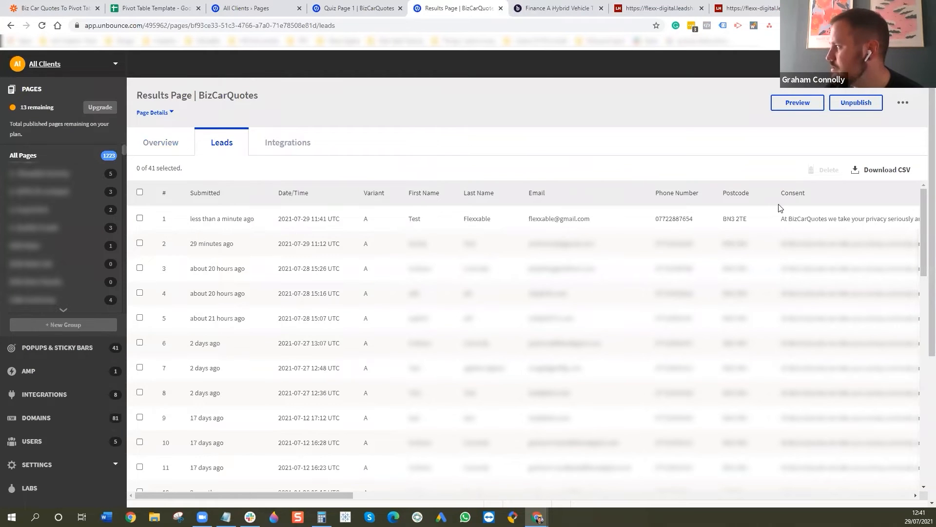
{"action": "left_click", "coordinate": [527, 223]}
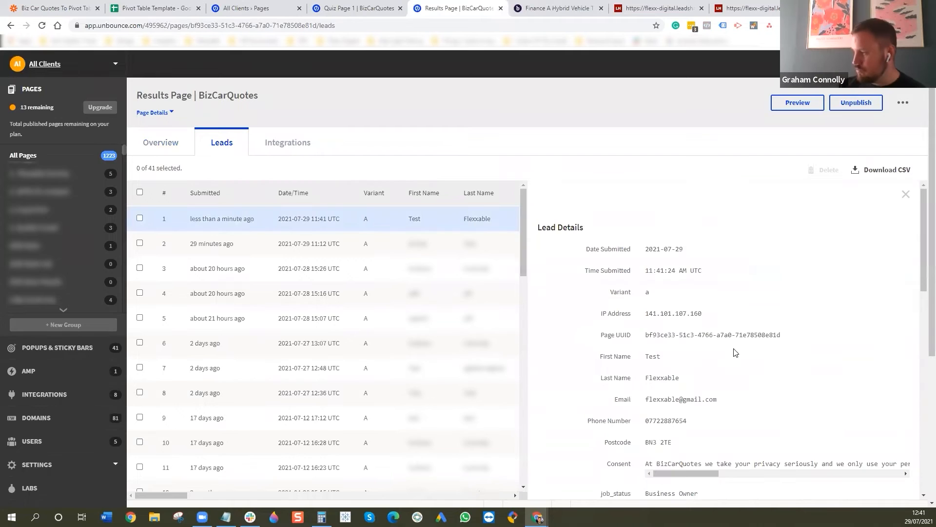
- Review the lead's details from the contact fields and job_status through the gclid and geoip data to utm_content and the integrations
{"action": "scroll", "coordinate": [725, 366], "scroll_direction": "down", "scroll_amount": 2}
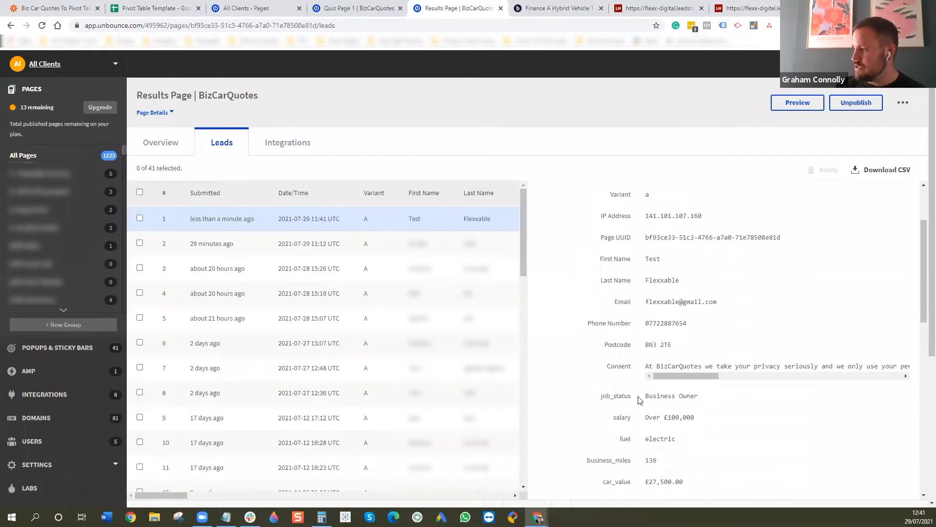
{"action": "scroll", "coordinate": [638, 400], "scroll_direction": "down", "scroll_amount": 2}
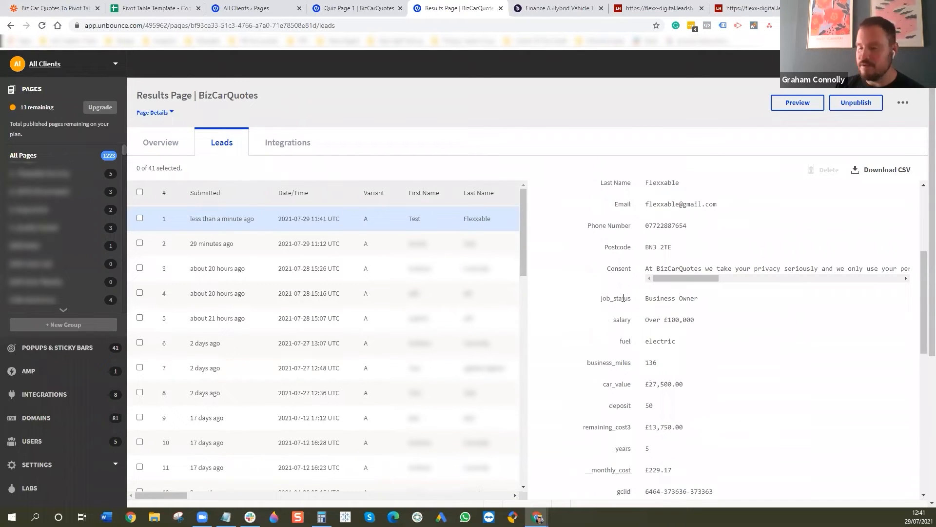
{"action": "scroll", "coordinate": [666, 332], "scroll_direction": "down", "scroll_amount": 3}
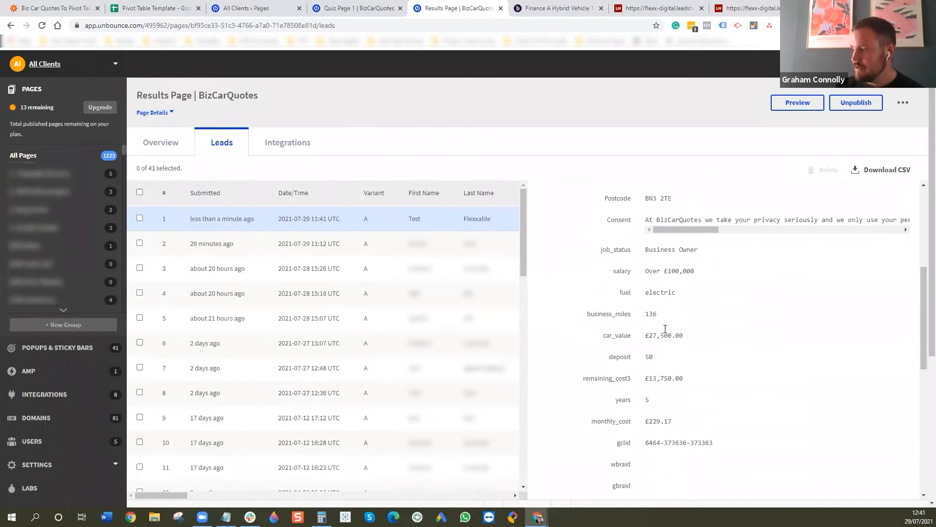
{"action": "scroll", "coordinate": [678, 410], "scroll_direction": "down", "scroll_amount": 2}
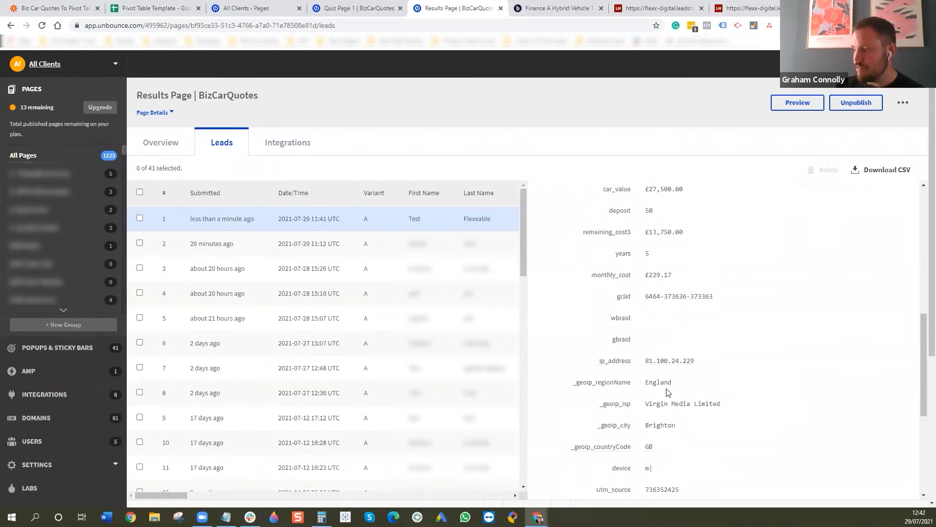
{"action": "scroll", "coordinate": [669, 406], "scroll_direction": "down", "scroll_amount": 3}
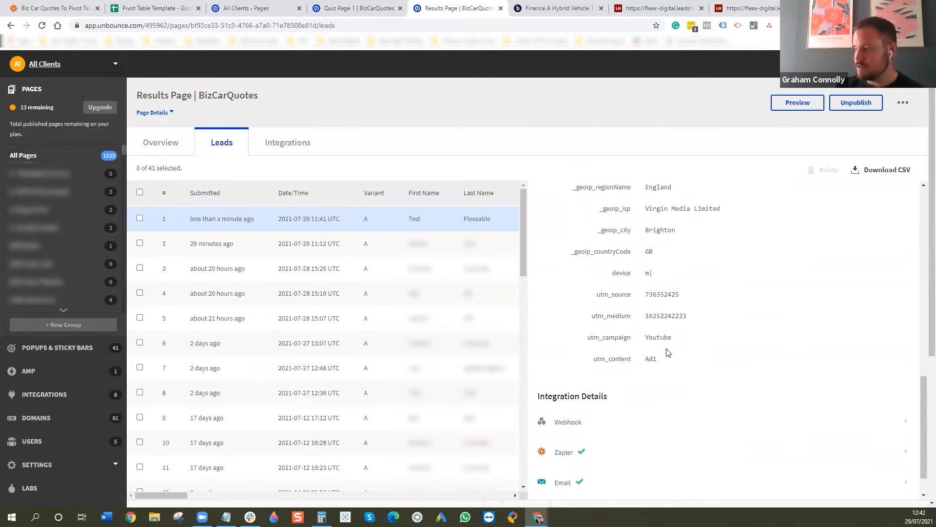
{"action": "scroll", "coordinate": [661, 294], "scroll_direction": "up", "scroll_amount": 10}
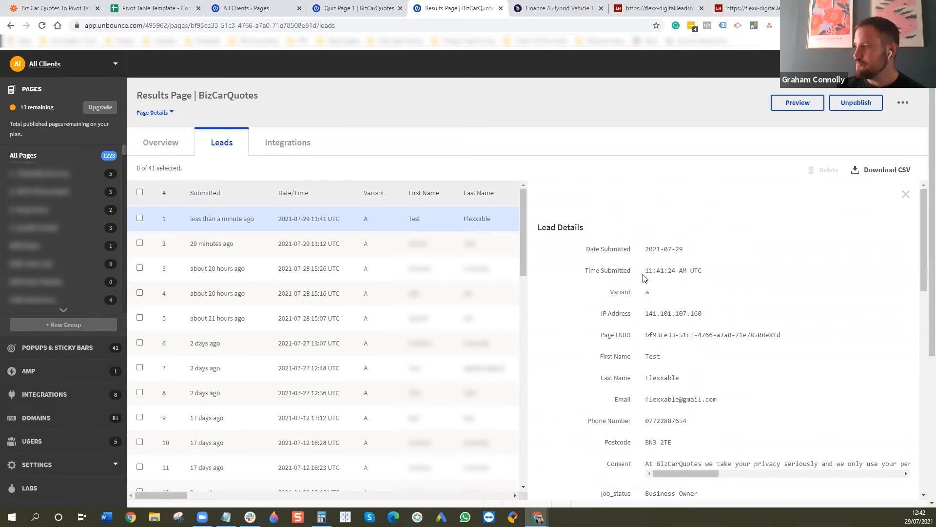
- Return to the results page overview, and switch to the Conversion Data sheet of the Pivot Table Template in Google Sheets
{"action": "left_click", "coordinate": [168, 143]}
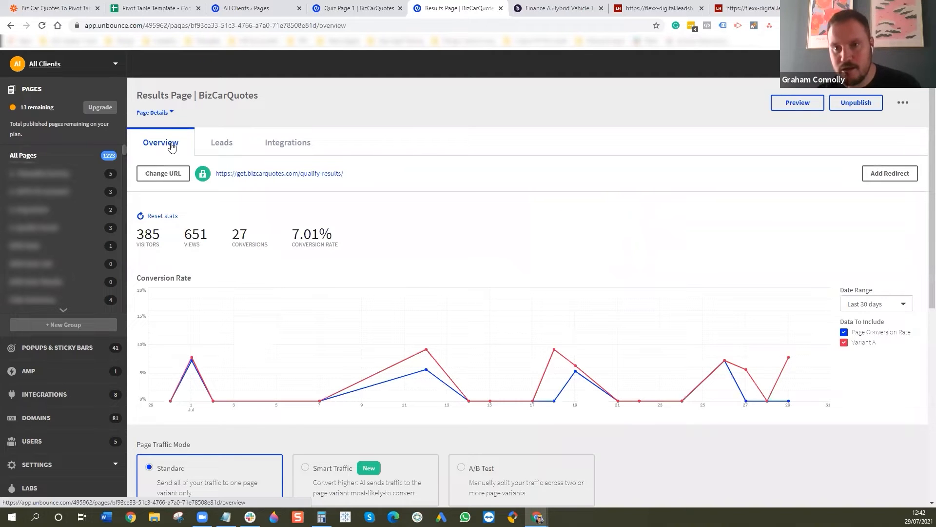
{"action": "left_click", "coordinate": [163, 10]}
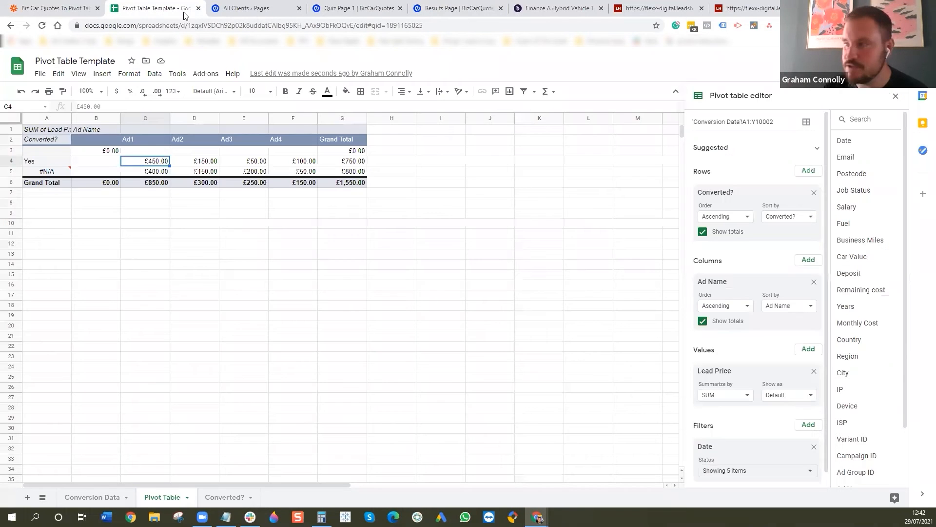
{"action": "left_click", "coordinate": [80, 501]}
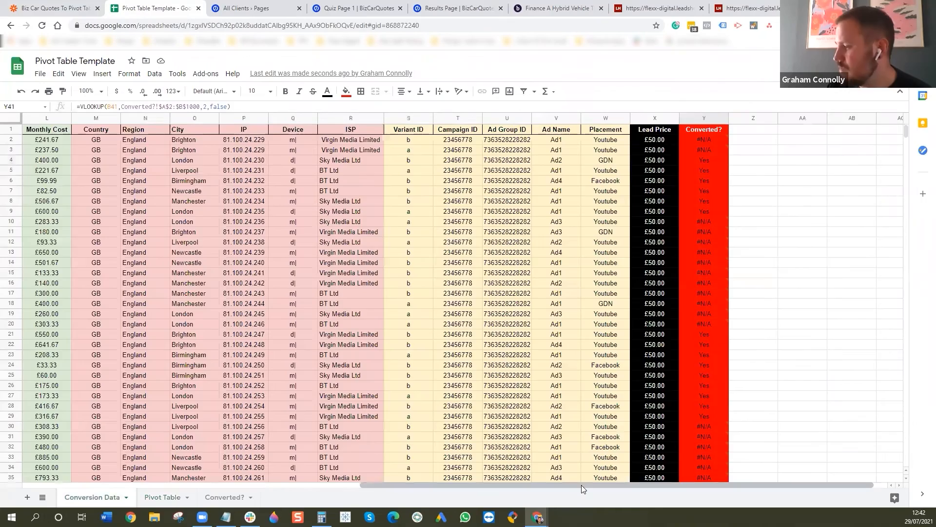
- Find the newest lead at the end of the Conversion Data sheet and select its email cell
{"action": "left_click_drag", "start_coordinate": [582, 485], "coordinate": [178, 505]}
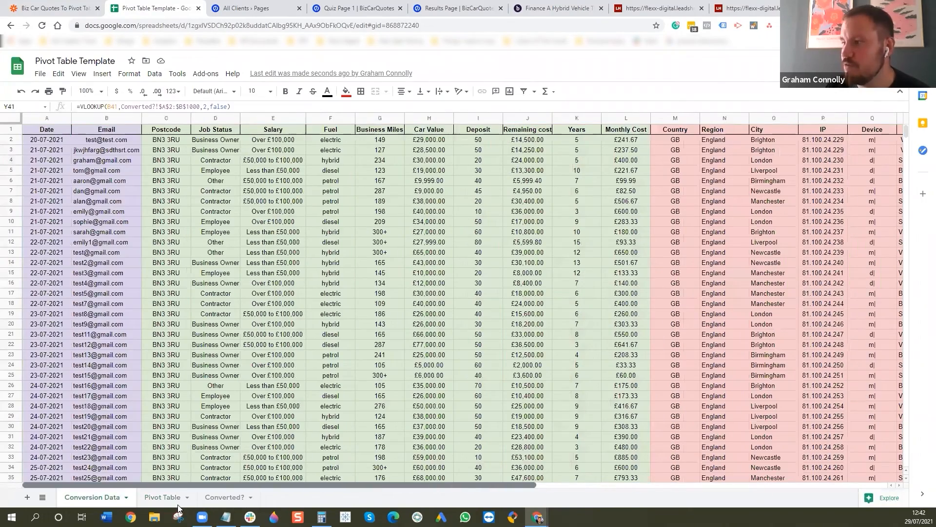
{"action": "scroll", "coordinate": [190, 436], "scroll_direction": "down", "scroll_amount": 5}
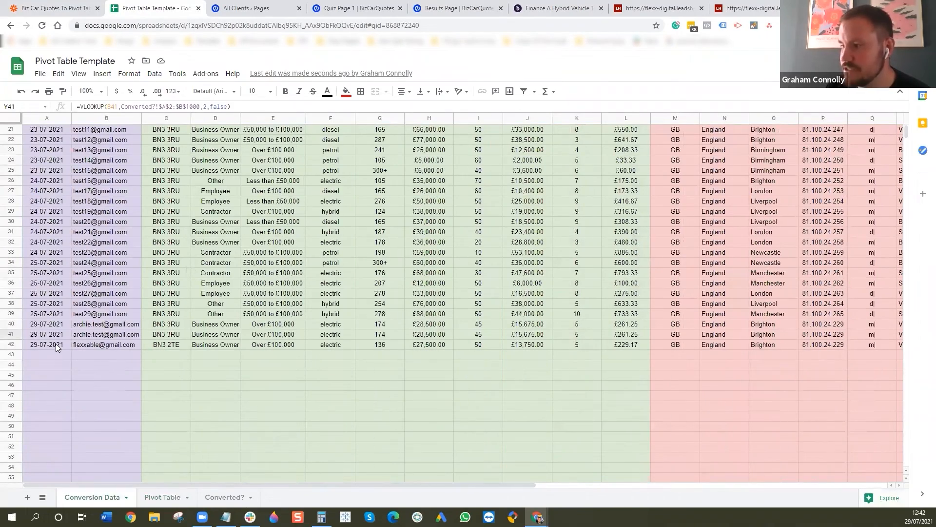
{"action": "left_click", "coordinate": [56, 344]}
{"action": "left_click", "coordinate": [132, 347]}
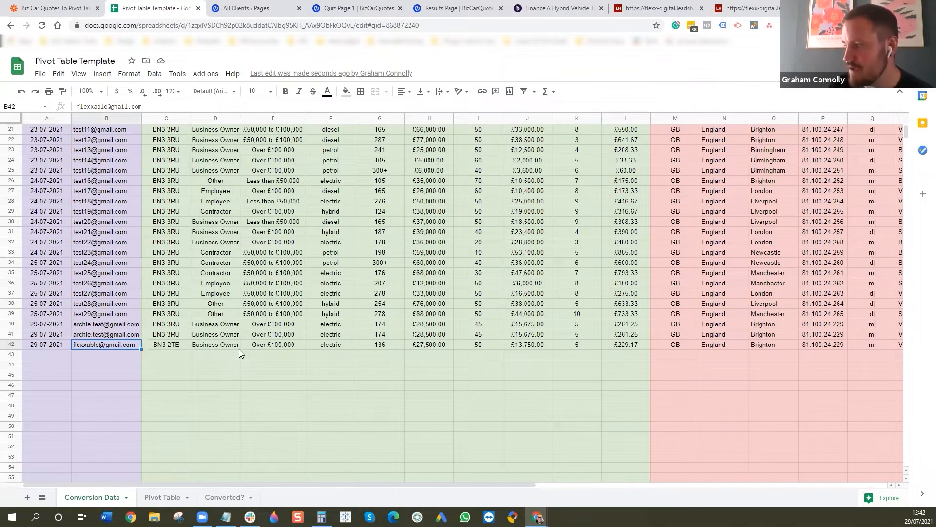
- Review the newest lead's row across the quiz answer, geoip, ad tracking and lead price columns, ending at its date
{"action": "key", "text": "Right"}
{"action": "key", "text": "Right"}
{"action": "key", "text": "Right"}
{"action": "key", "text": "Right"}
{"action": "key", "text": "Right"}
{"action": "key", "text": "Right"}
{"action": "key", "text": "Right"}
{"action": "key", "text": "Right"}
{"action": "key", "text": "Right"}
{"action": "key", "text": "Right"}
{"action": "key", "text": "Right"}
{"action": "key", "text": "Right"}
{"action": "key", "text": "Right"}
{"action": "key", "text": "Right"}
{"action": "key", "text": "Right"}
{"action": "key", "text": "Right"}
{"action": "key", "text": "Right"}
{"action": "key", "text": "Right"}
{"action": "key", "text": "Right"}
{"action": "key", "text": "Right"}
{"action": "key", "text": "Right"}
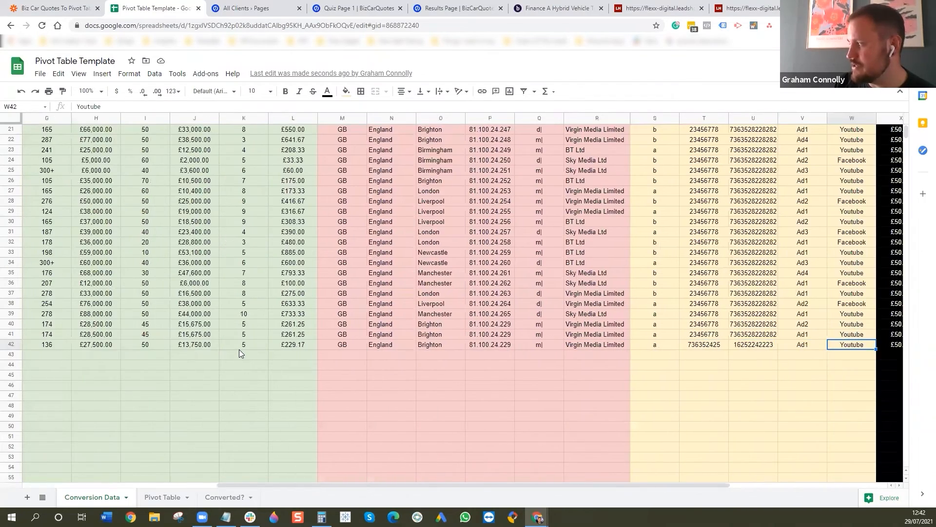
{"action": "key", "text": "Right"}
{"action": "key", "text": "Right"}
{"action": "key", "text": "Left"}
{"action": "key", "text": "Left"}
{"action": "key", "text": "Left"}
{"action": "key", "text": "Left"}
{"action": "key", "text": "Left"}
{"action": "key", "text": "Left"}
{"action": "key", "text": "Left"}
{"action": "key", "text": "Left"}
{"action": "key", "text": "Left"}
{"action": "key", "text": "Left"}
{"action": "key", "text": "Left"}
{"action": "key", "text": "Left"}
{"action": "key", "text": "Left"}
{"action": "key", "text": "Left"}
{"action": "key", "text": "Left"}
{"action": "key", "text": "Left"}
{"action": "key", "text": "Left"}
{"action": "key", "text": "Left"}
{"action": "key", "text": "Left"}
{"action": "key", "text": "Left"}
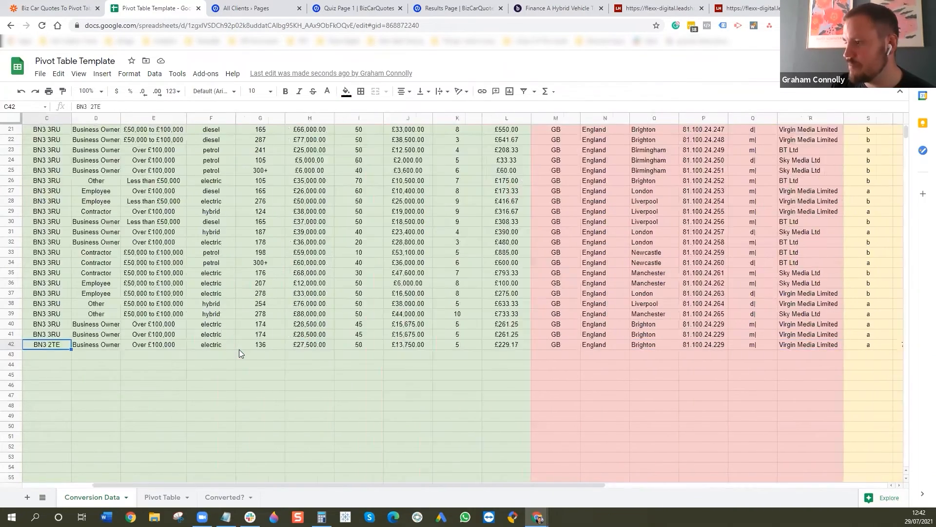
{"action": "key", "text": "Left"}
{"action": "key", "text": "Left"}
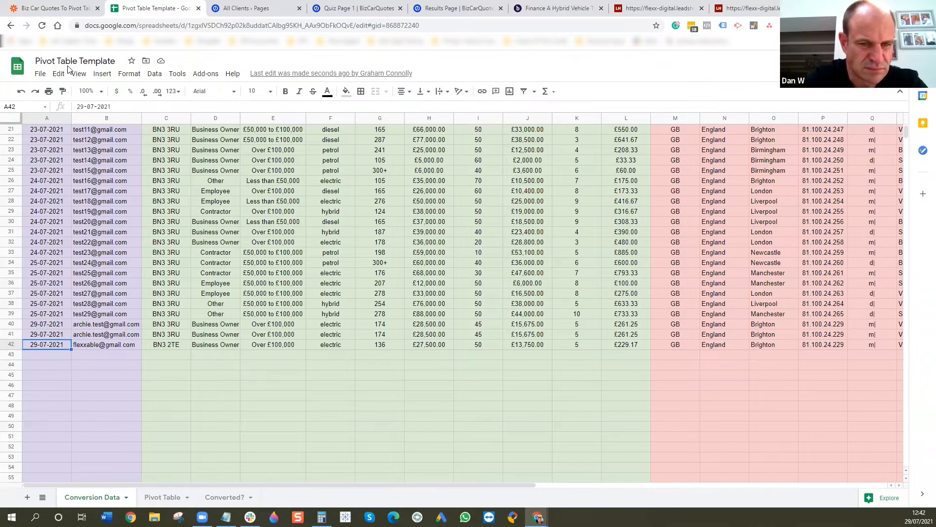
- Switch to the Biz Car Quotes To Pivot Table zap in Zapier and inspect the Unbounce trigger's event, account and landing page settings
{"action": "mouse_move", "coordinate": [91, 293]}
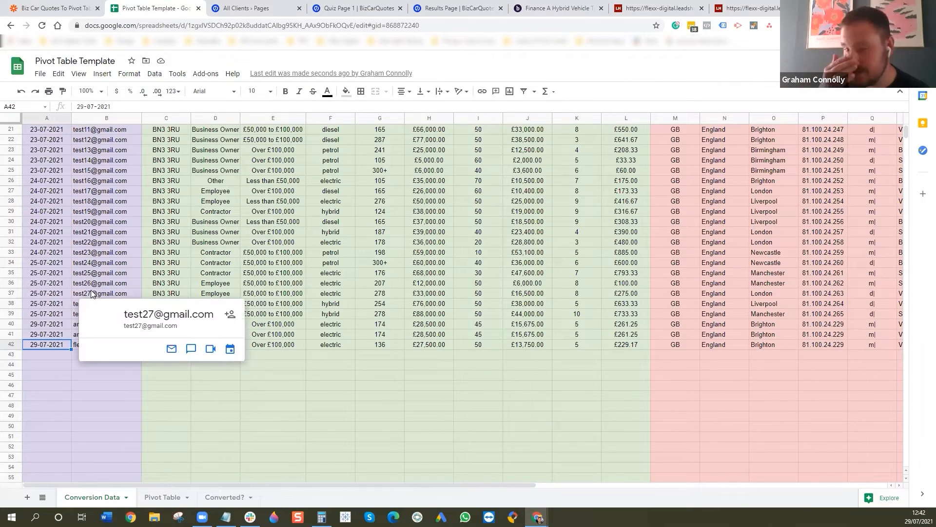
{"action": "left_click", "coordinate": [45, 8]}
{"action": "left_click", "coordinate": [377, 142]}
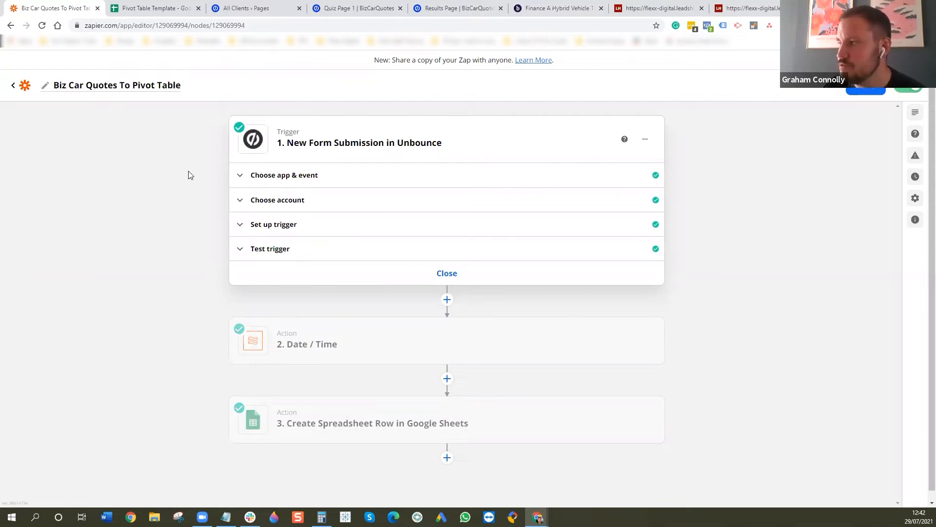
{"action": "left_click", "coordinate": [320, 200]}
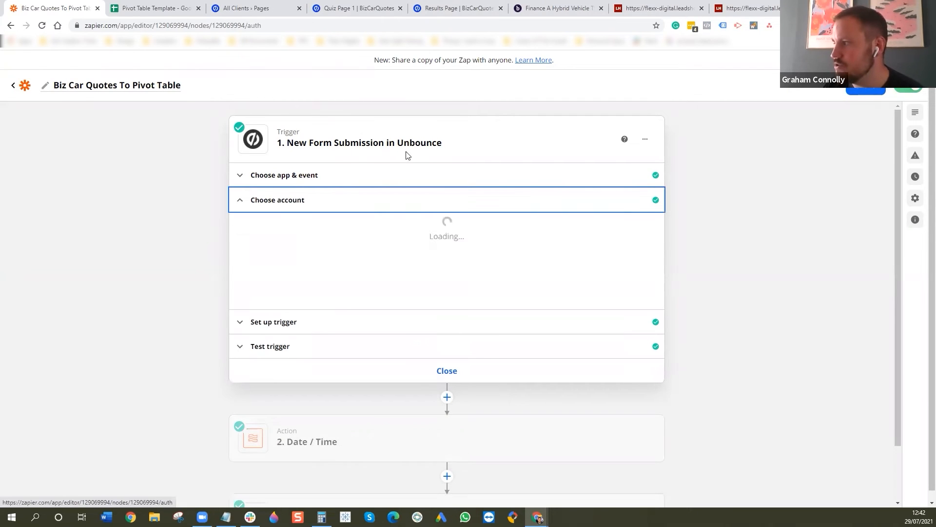
{"action": "left_click", "coordinate": [369, 177]}
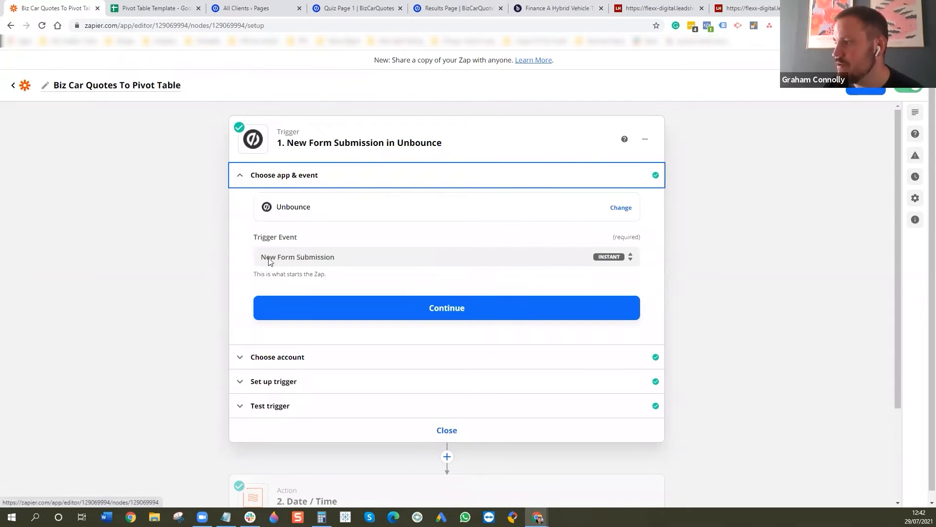
{"action": "left_click", "coordinate": [291, 368]}
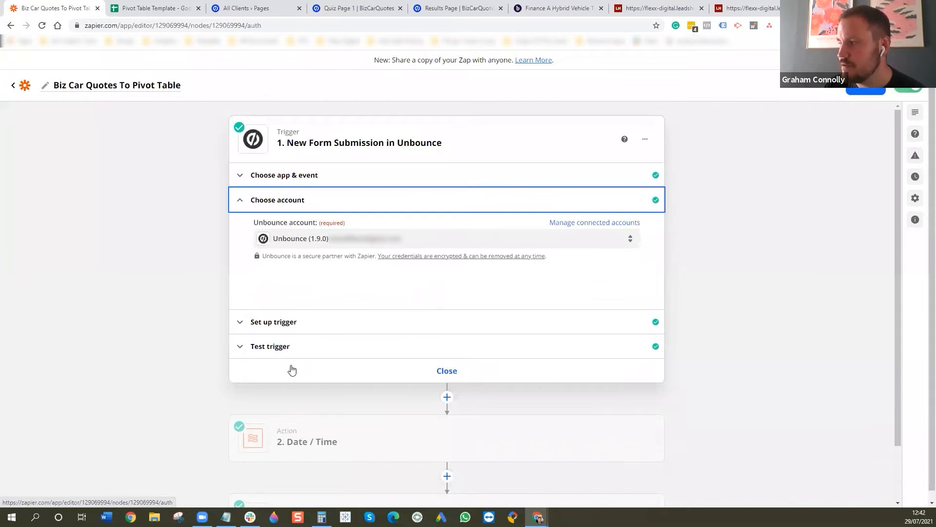
{"action": "left_click", "coordinate": [319, 321]}
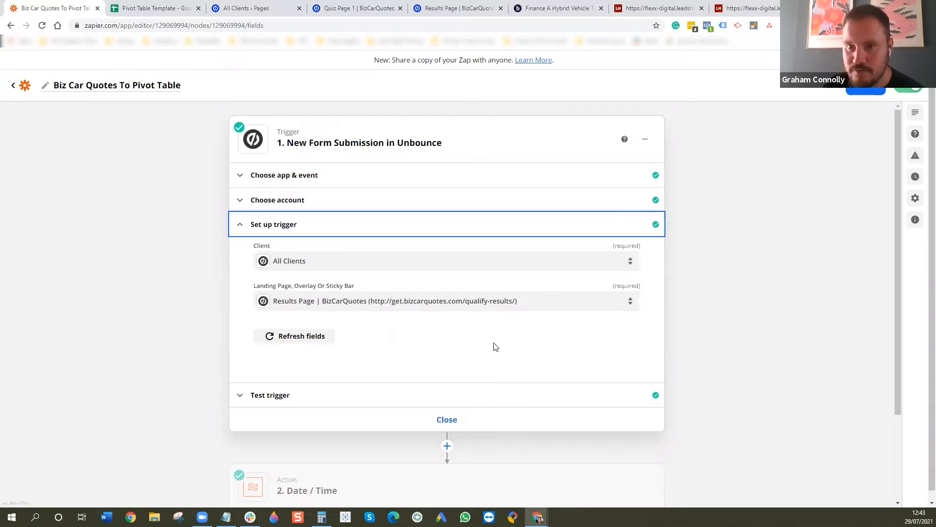
- Select Form Submission B as the test data for the New Form Submission trigger
{"action": "left_click", "coordinate": [315, 400]}
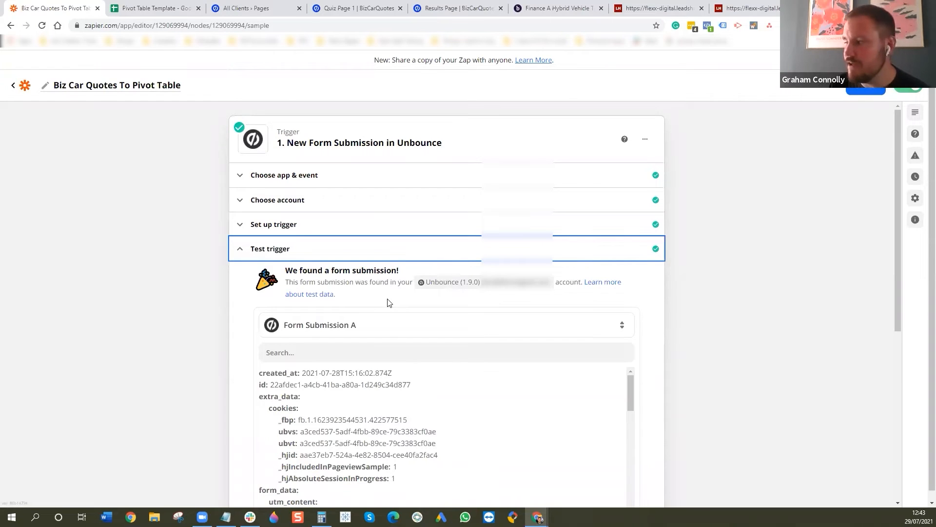
{"action": "scroll", "coordinate": [389, 303], "scroll_direction": "down", "scroll_amount": 2}
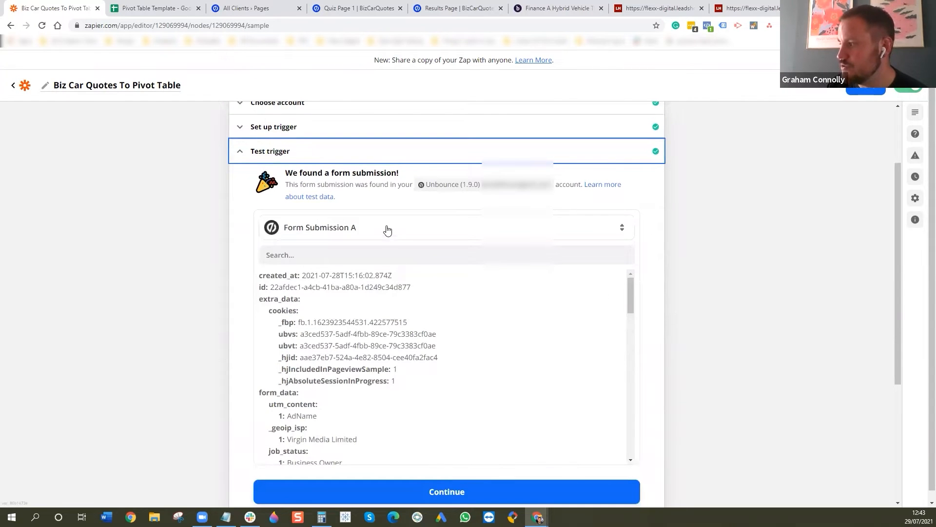
{"action": "left_click", "coordinate": [387, 229]}
{"action": "left_click", "coordinate": [382, 309]}
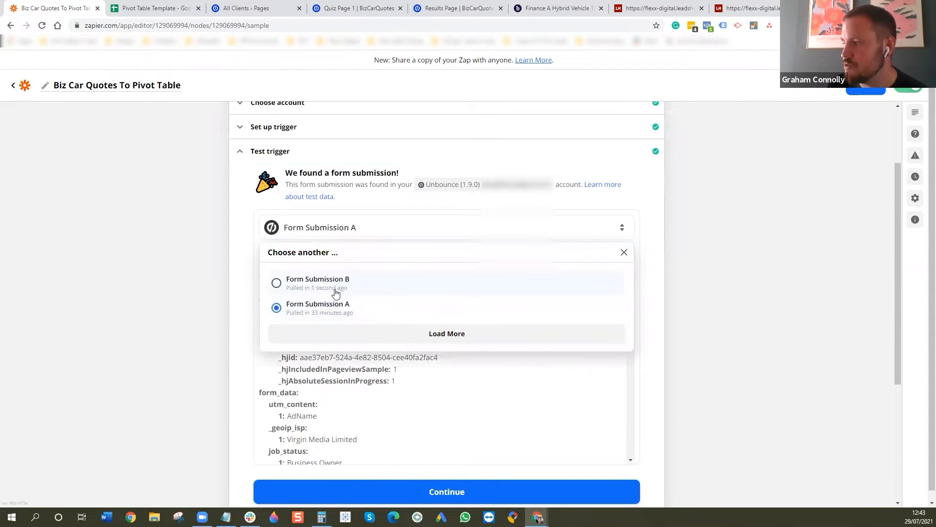
{"action": "left_click", "coordinate": [318, 282]}
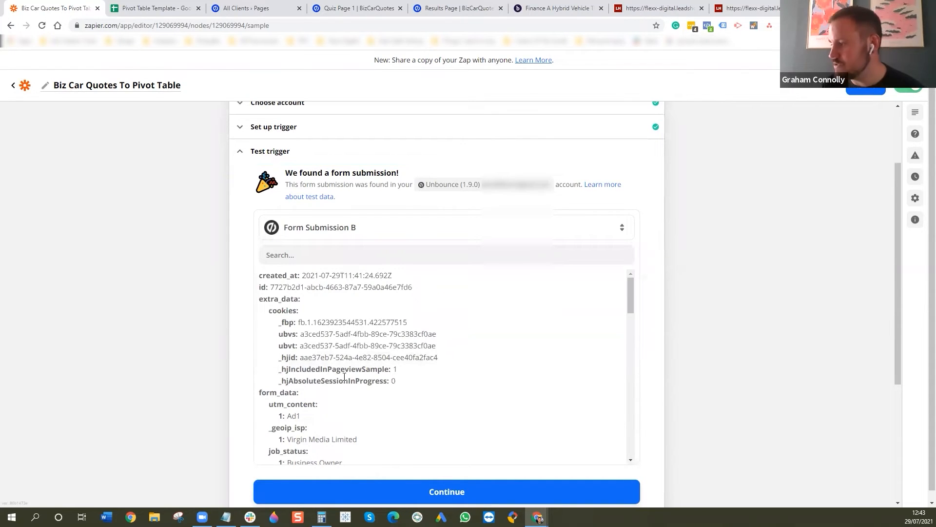
- Review the form data of Form Submission B from utm_content to gclid and salary, and close the trigger
{"action": "scroll", "coordinate": [384, 346], "scroll_direction": "down", "scroll_amount": 7}
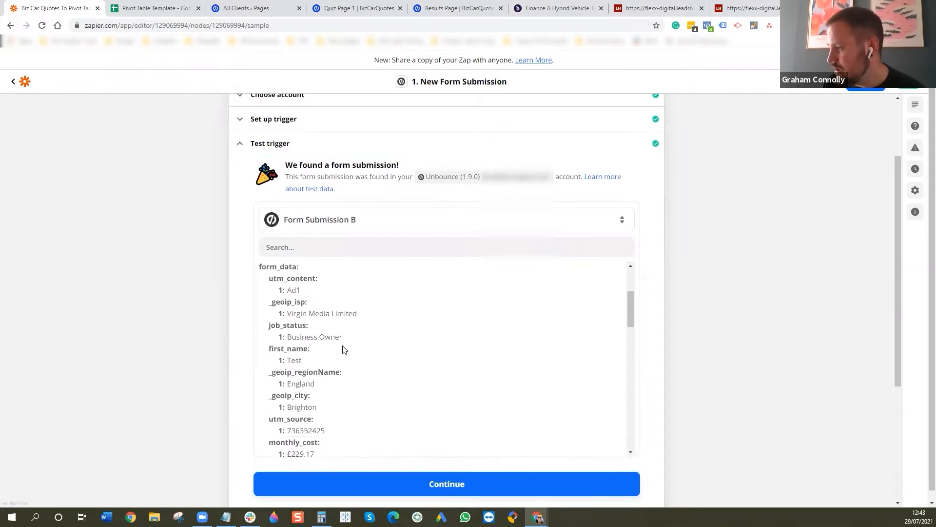
{"action": "scroll", "coordinate": [334, 319], "scroll_direction": "down", "scroll_amount": 5}
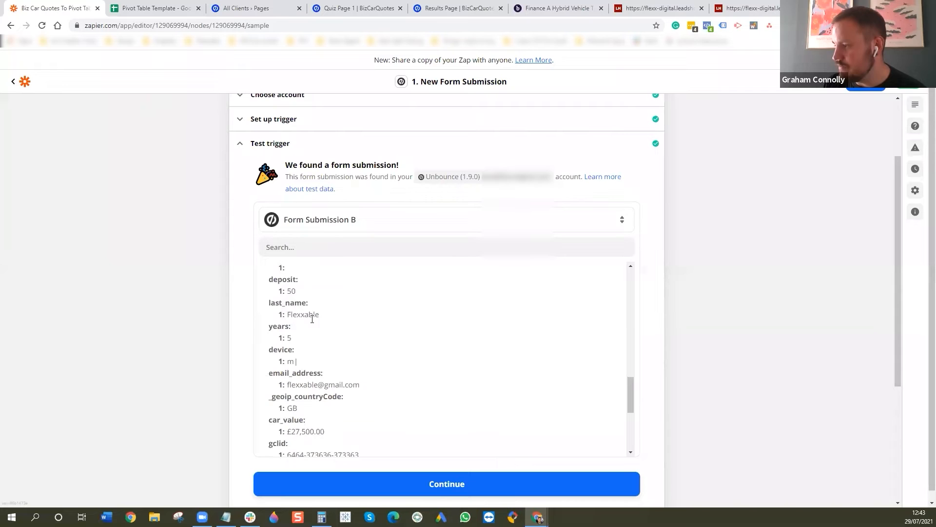
{"action": "scroll", "coordinate": [319, 318], "scroll_direction": "up", "scroll_amount": 1}
{"action": "scroll", "coordinate": [322, 322], "scroll_direction": "down", "scroll_amount": 5}
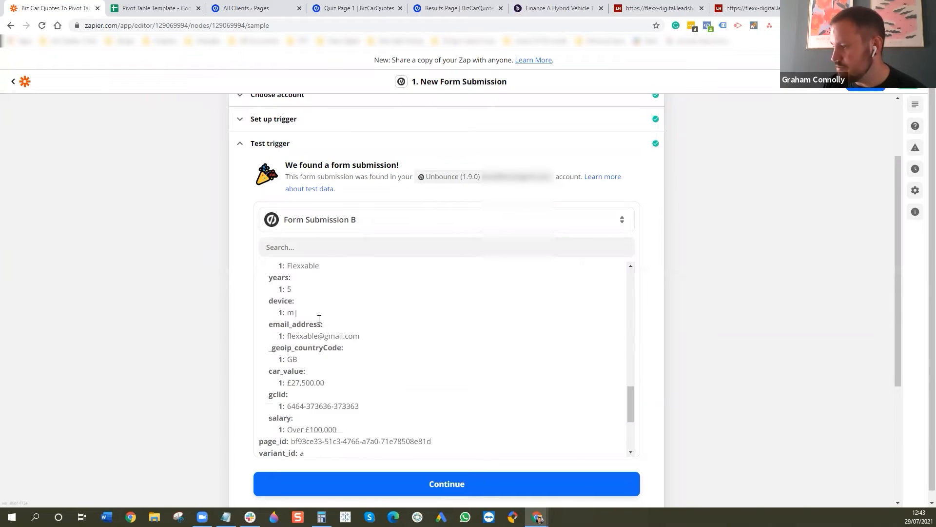
{"action": "scroll", "coordinate": [372, 339], "scroll_direction": "down", "scroll_amount": 3}
{"action": "left_click", "coordinate": [458, 344]}
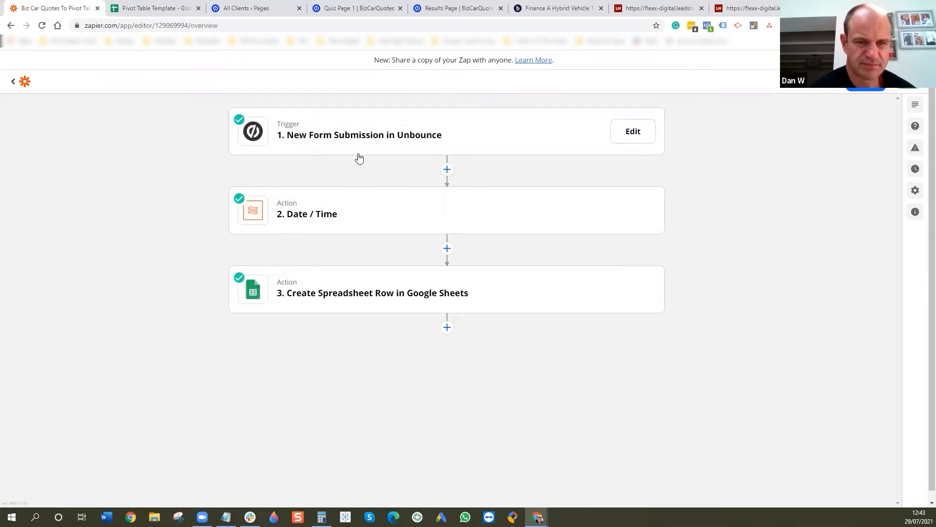
- Add a Formatter by Zapier action directly after the Unbounce trigger, with Date / Time as its event
{"action": "left_click", "coordinate": [321, 221]}
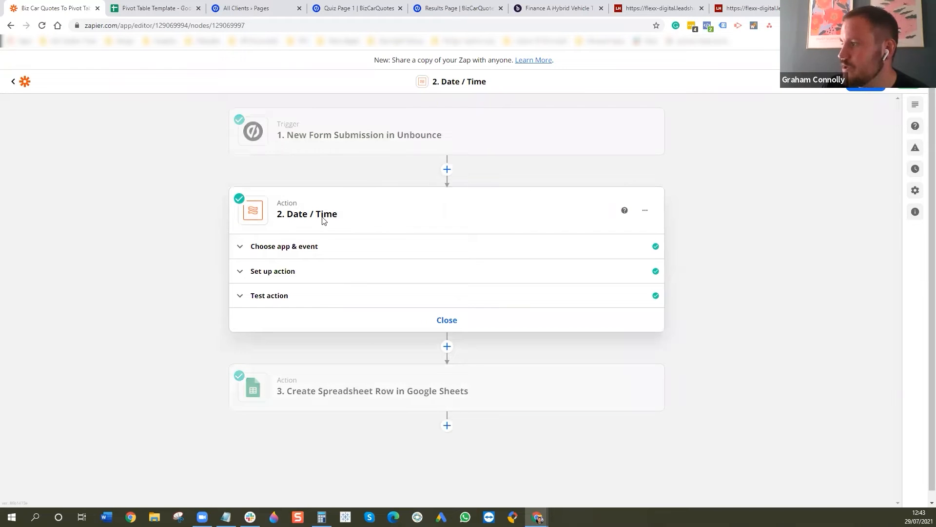
{"action": "left_click", "coordinate": [447, 171]}
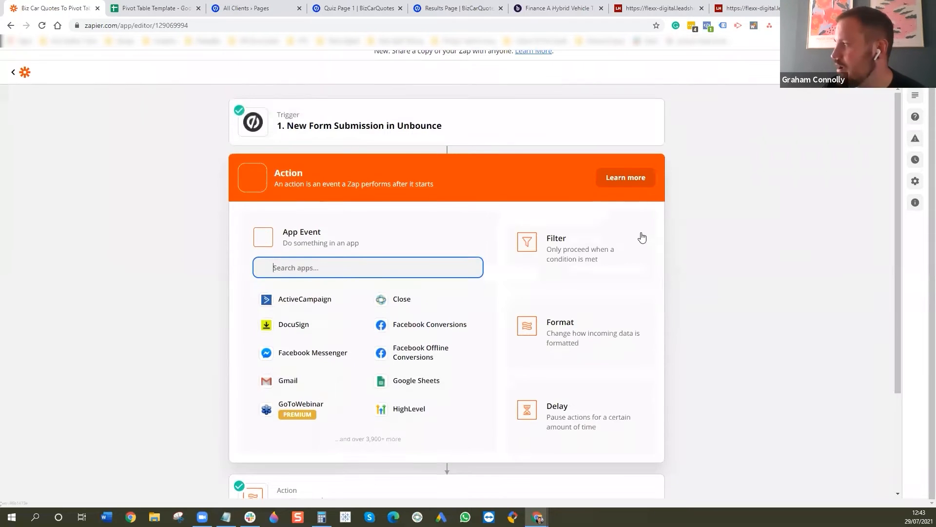
{"action": "left_click", "coordinate": [592, 324]}
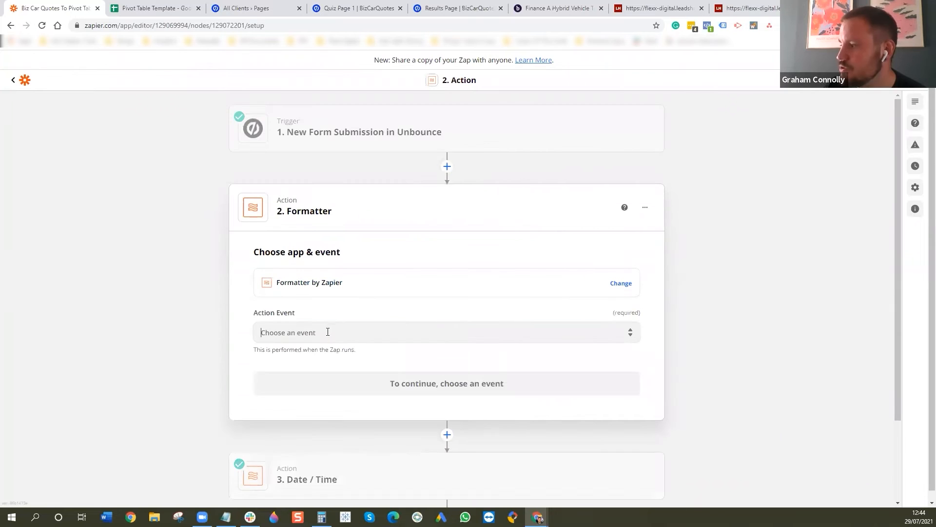
{"action": "left_click", "coordinate": [326, 333]}
{"action": "left_click", "coordinate": [297, 463]}
{"action": "left_click", "coordinate": [382, 390]}
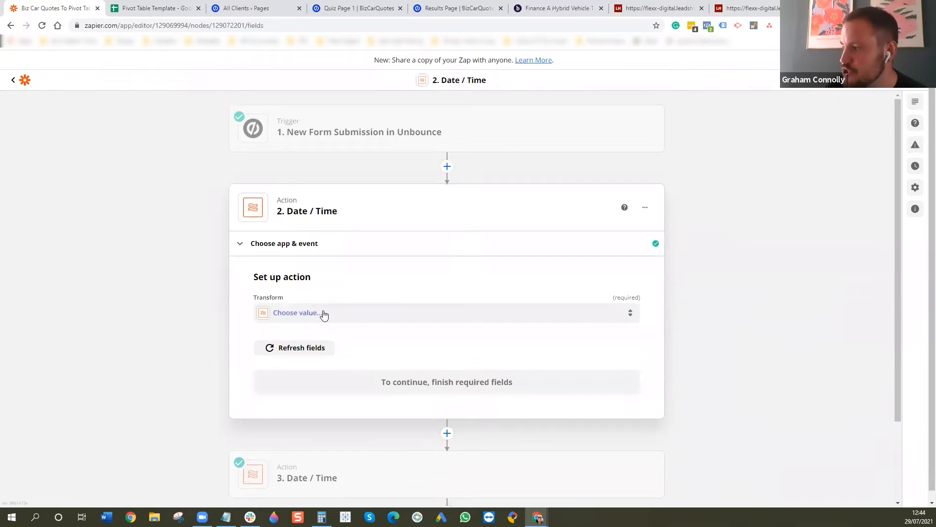
- Set the new Date / Time action's transform to Format, with the trigger's Created At value as its input
{"action": "left_click", "coordinate": [296, 317]}
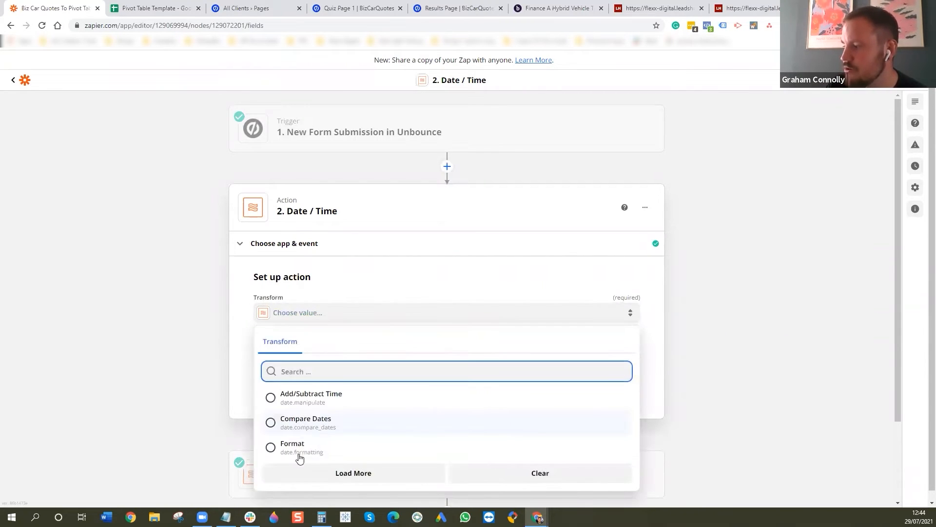
{"action": "left_click", "coordinate": [300, 449]}
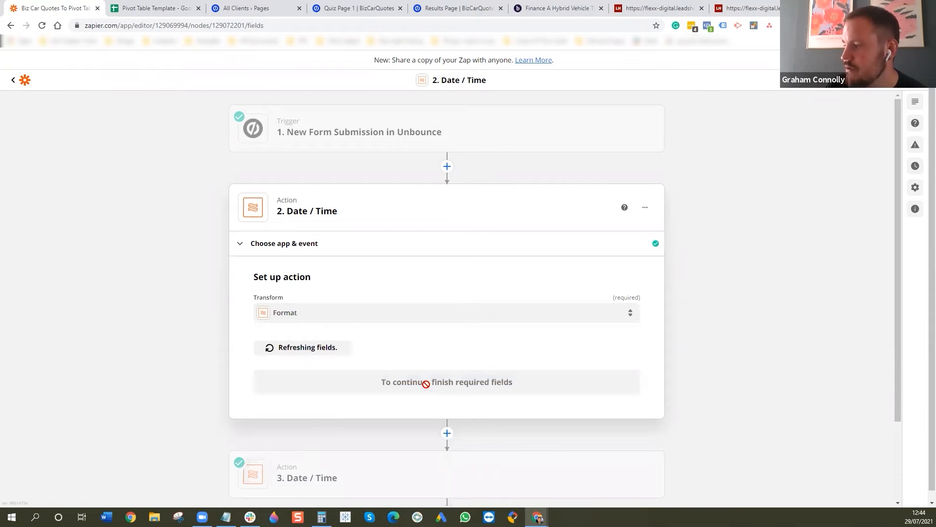
{"action": "scroll", "coordinate": [341, 366], "scroll_direction": "down", "scroll_amount": 3}
{"action": "left_click", "coordinate": [328, 259]}
{"action": "left_click", "coordinate": [319, 409]}
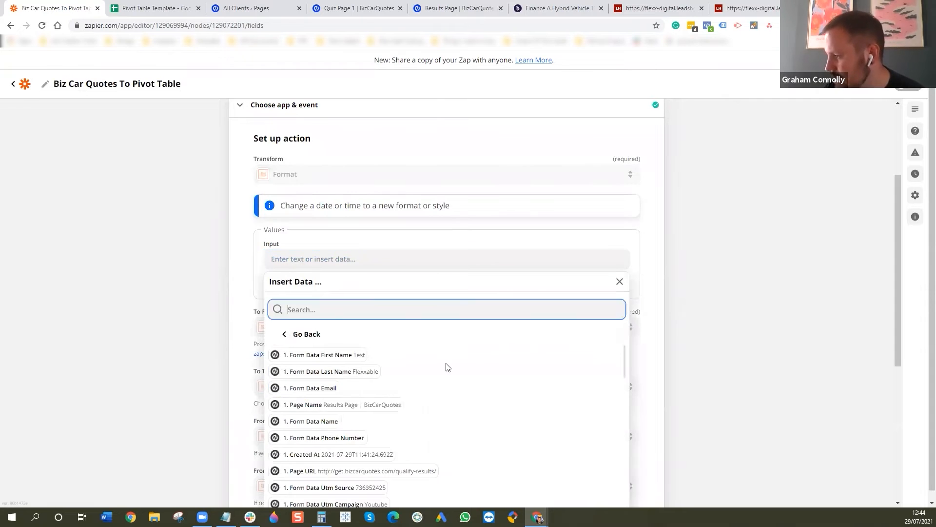
{"action": "scroll", "coordinate": [446, 365], "scroll_direction": "down", "scroll_amount": 2}
{"action": "left_click", "coordinate": [325, 402]}
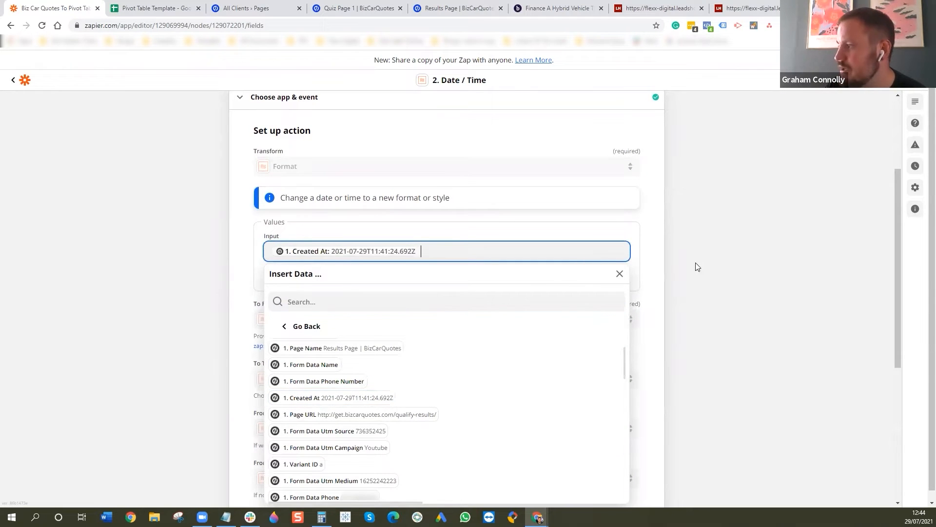
{"action": "left_click", "coordinate": [697, 267]}
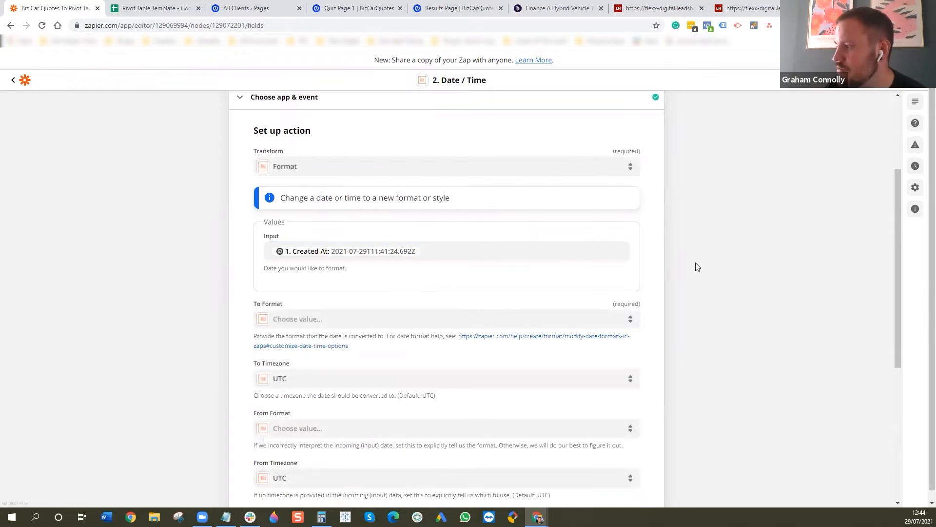
- Set the date's output format to DD/MM/YYYY and check the available To Timezone options without changing the timezone
{"action": "left_click", "coordinate": [298, 320]}
{"action": "scroll", "coordinate": [749, 384], "scroll_direction": "down", "scroll_amount": 3}
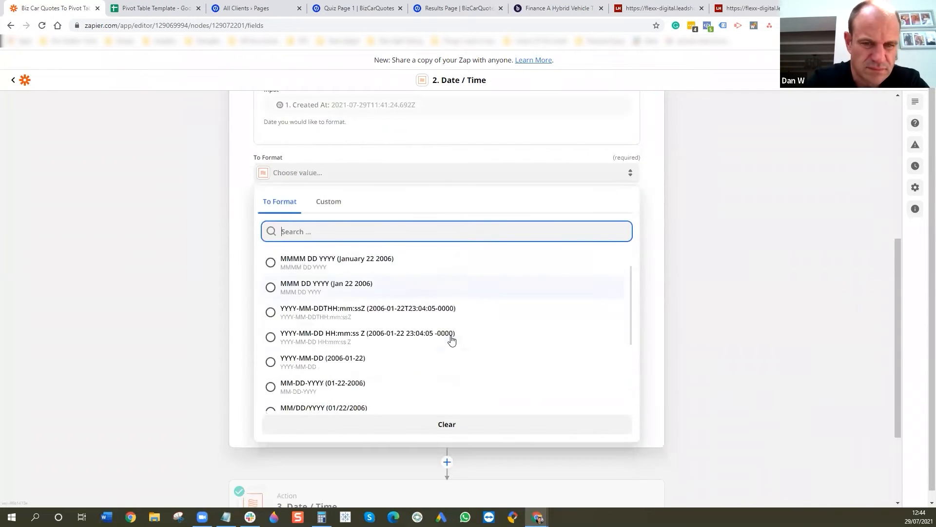
{"action": "scroll", "coordinate": [452, 340], "scroll_direction": "down", "scroll_amount": 3}
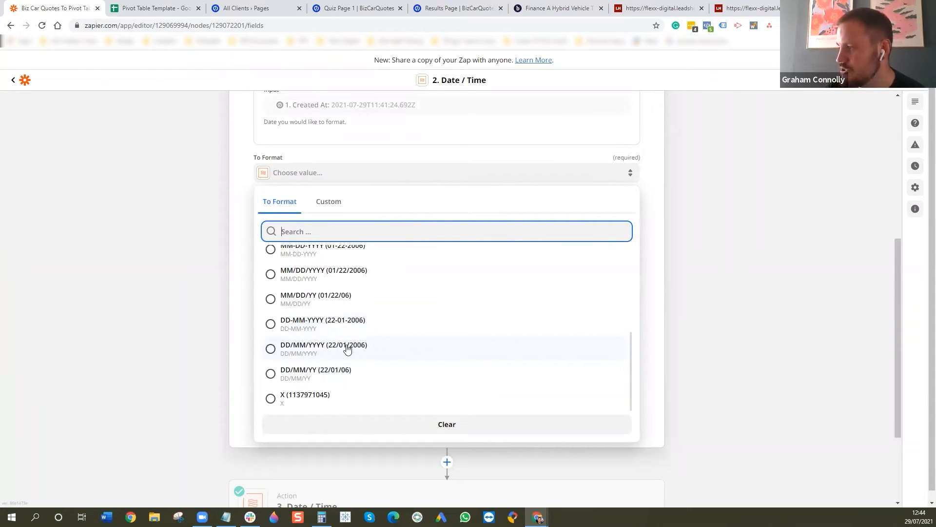
{"action": "left_click", "coordinate": [313, 352]}
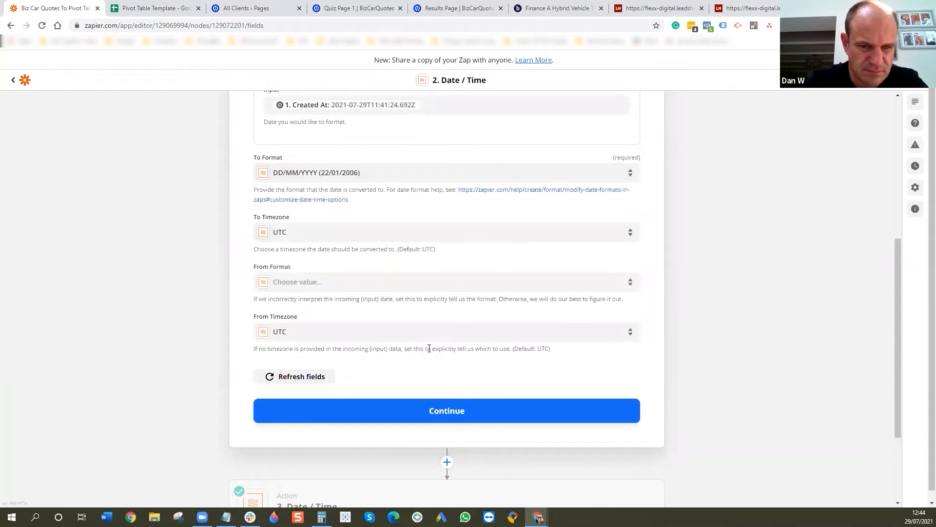
{"action": "left_click", "coordinate": [314, 231]}
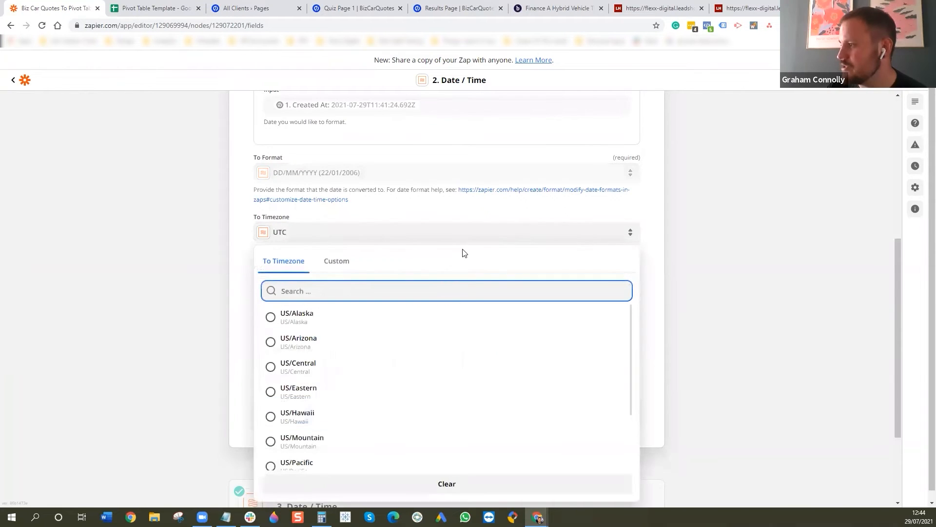
{"action": "left_click", "coordinate": [669, 231]}
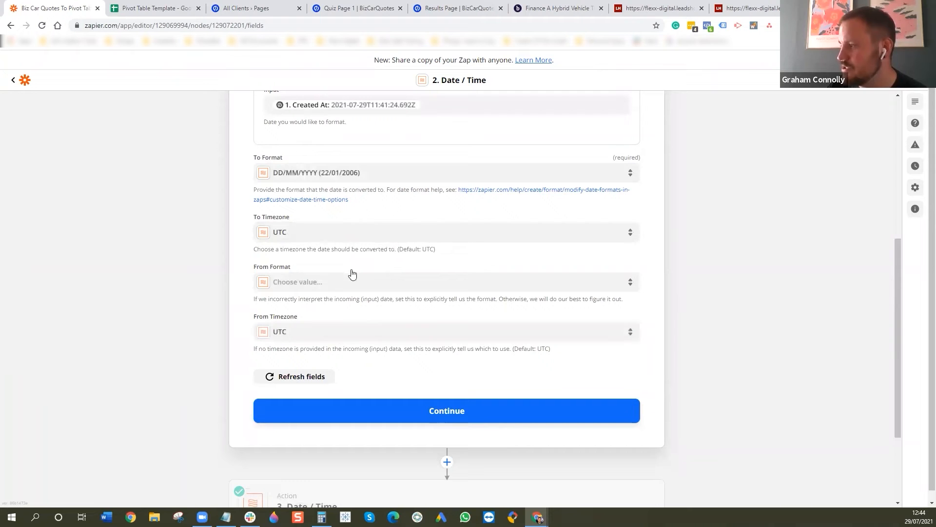
{"action": "scroll", "coordinate": [580, 312], "scroll_direction": "up", "scroll_amount": 1}
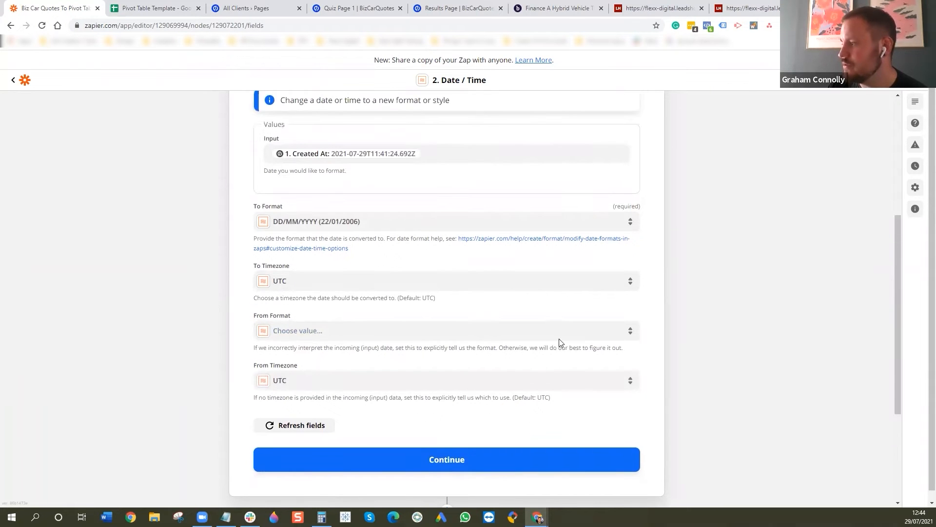
- Test the newly added Date / Time action, and delete this extra action from the zap
{"action": "left_click", "coordinate": [483, 462]}
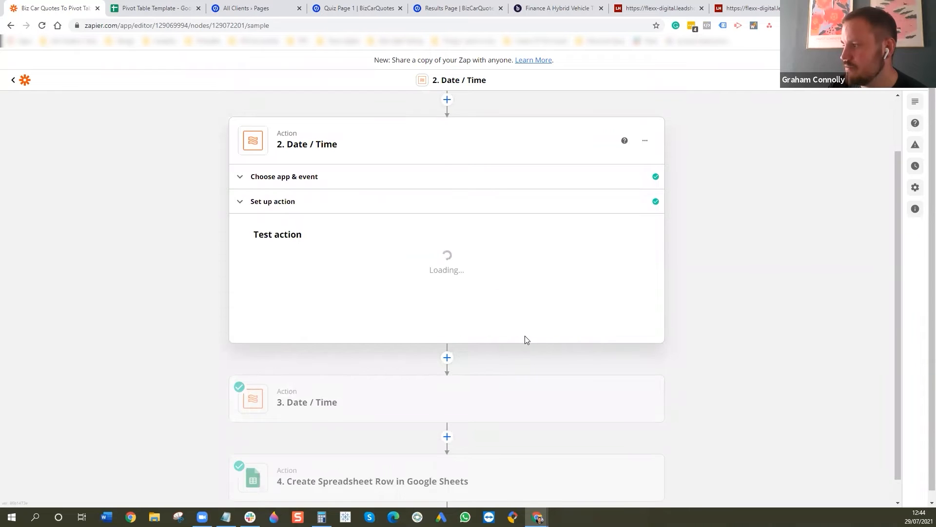
{"action": "left_click", "coordinate": [357, 454]}
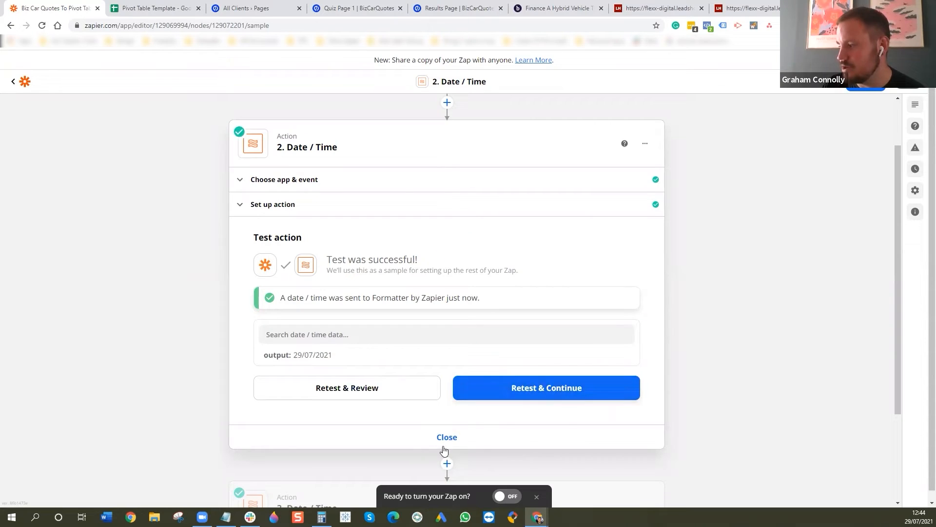
{"action": "left_click", "coordinate": [644, 144]}
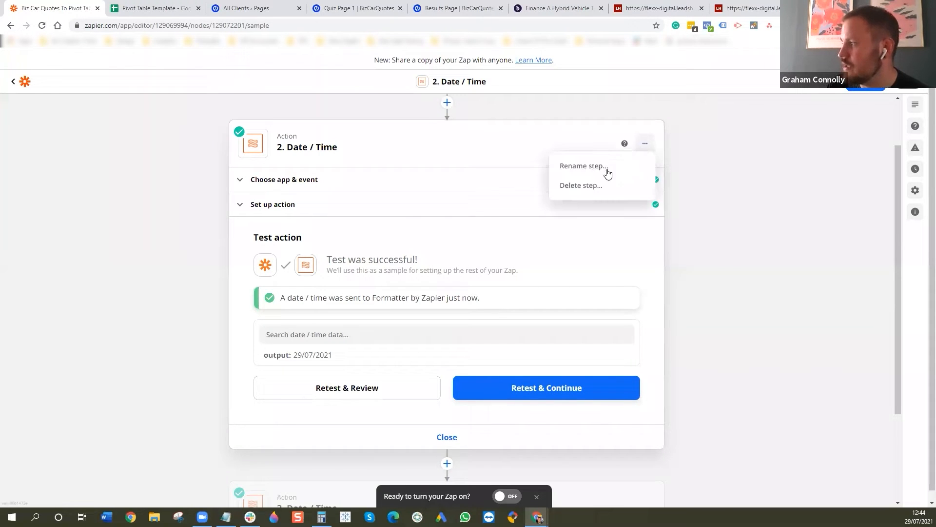
{"action": "left_click", "coordinate": [592, 191]}
{"action": "left_click", "coordinate": [614, 193]}
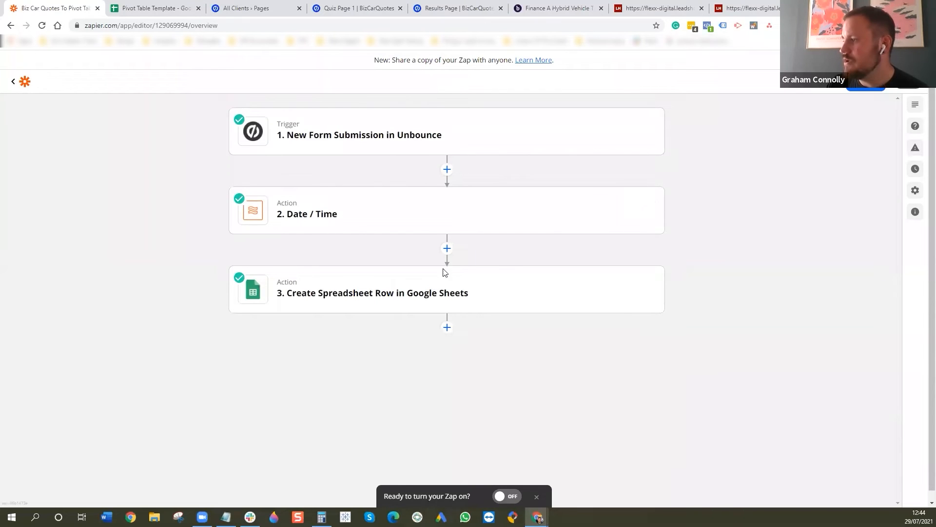
- Check the app, action event and connected account of the Create Spreadsheet Row in Google Sheets action
{"action": "left_click", "coordinate": [384, 299]}
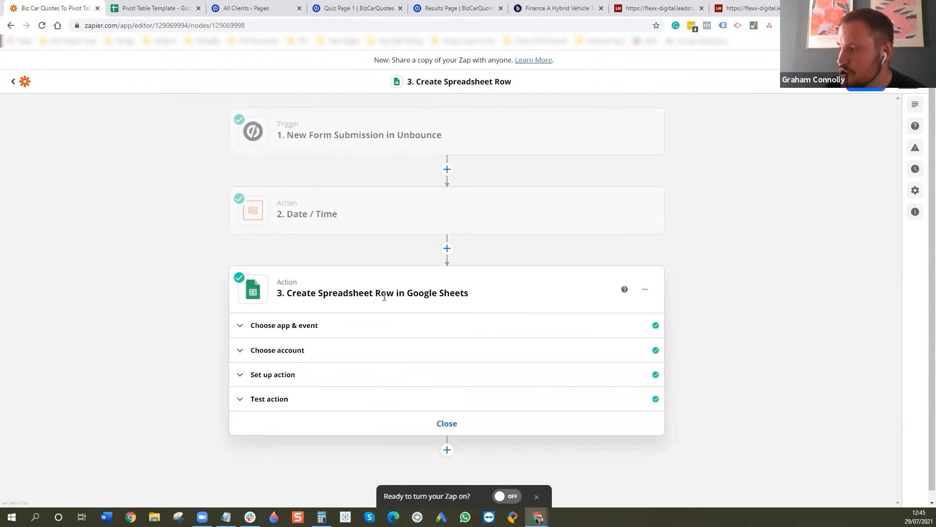
{"action": "left_click", "coordinate": [310, 336]}
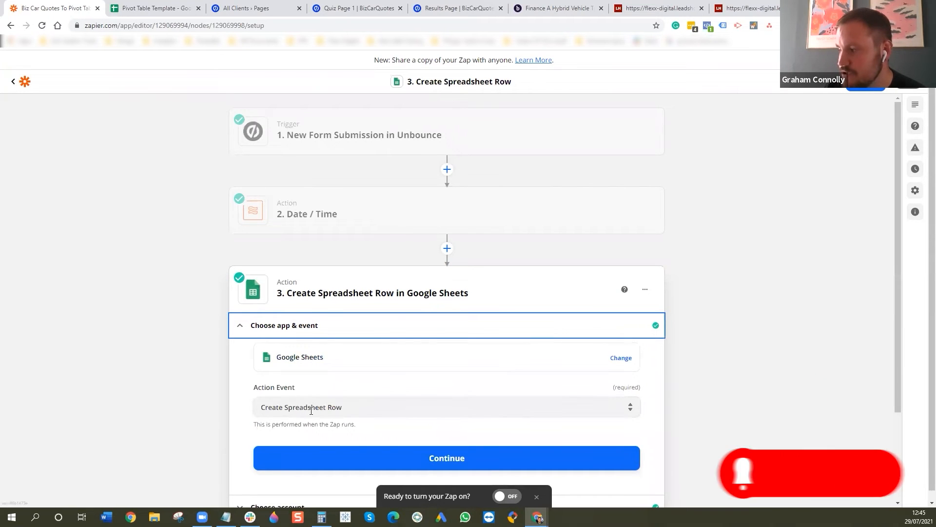
{"action": "scroll", "coordinate": [104, 319], "scroll_direction": "down", "scroll_amount": 2}
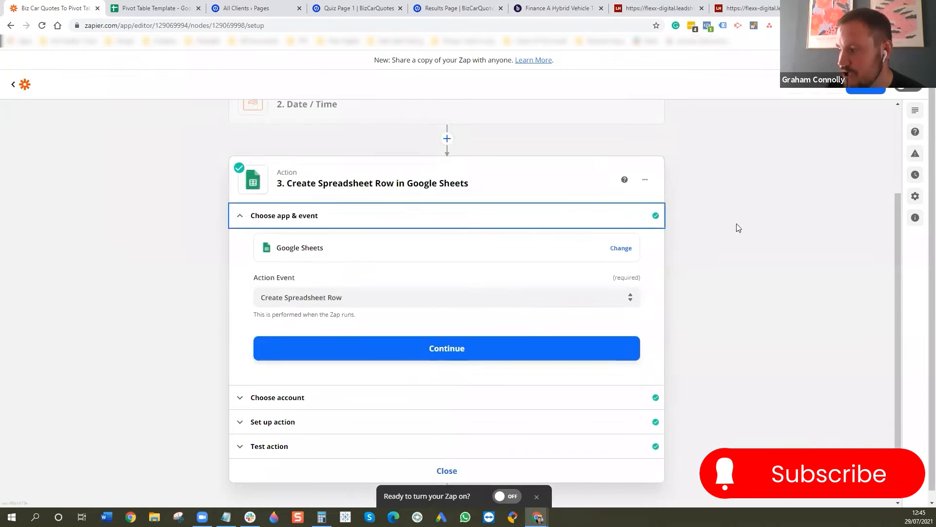
{"action": "left_click", "coordinate": [272, 397]}
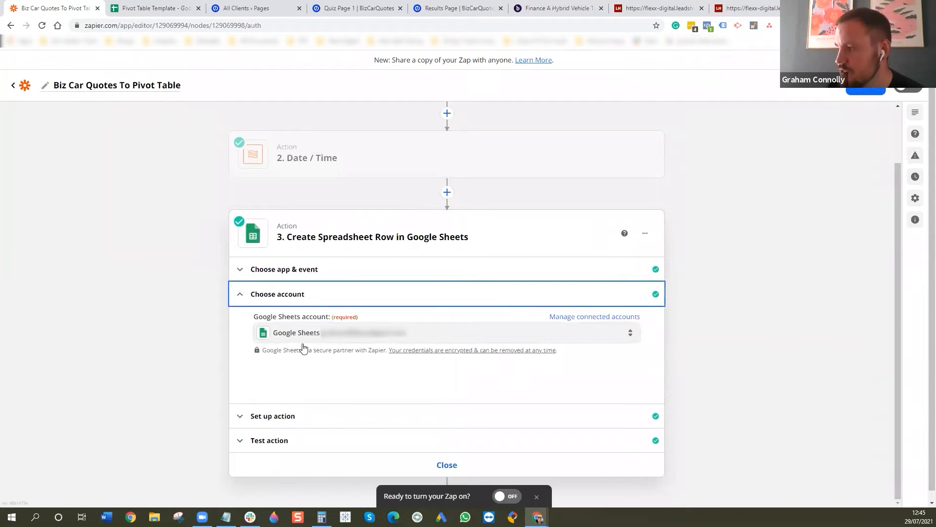
- Examine the drive, spreadsheet, worksheet and Date field in the Create Spreadsheet Row action's setup
{"action": "left_click", "coordinate": [301, 419]}
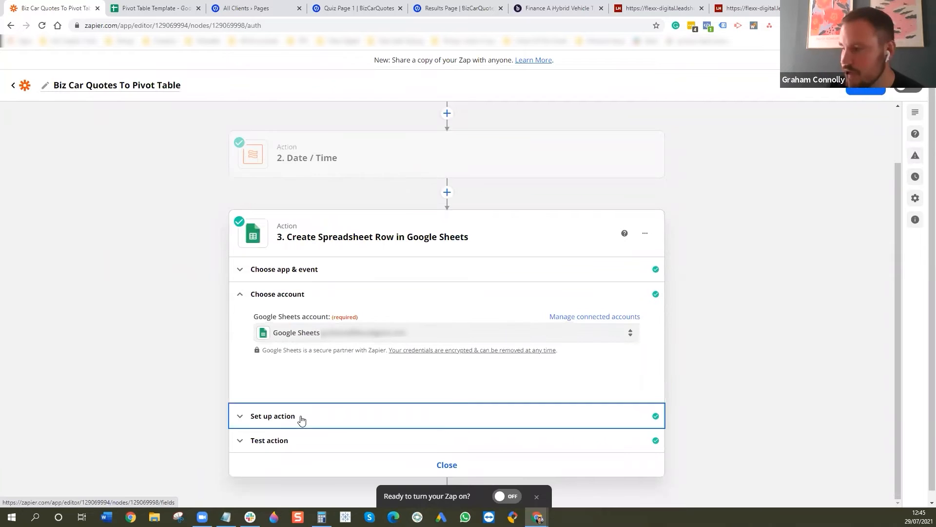
{"action": "scroll", "coordinate": [129, 341], "scroll_direction": "down", "scroll_amount": 2}
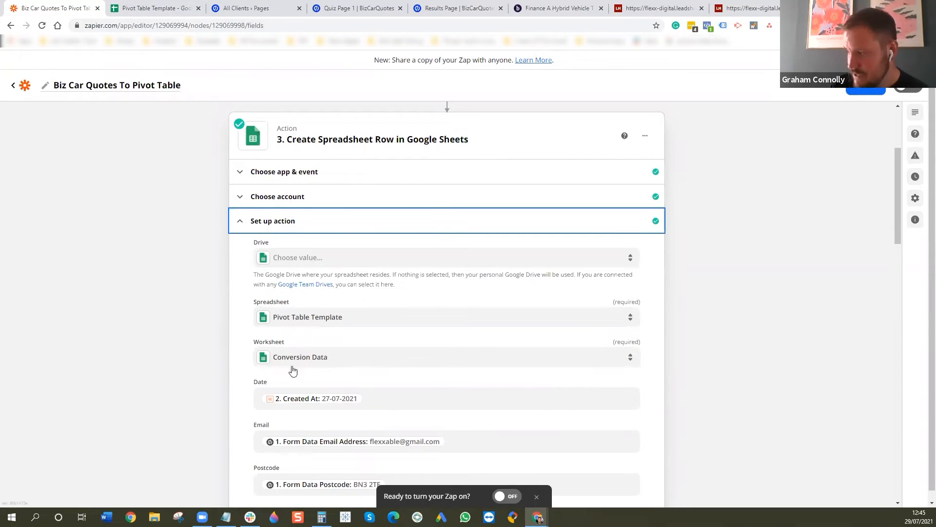
{"action": "left_click", "coordinate": [166, 4]}
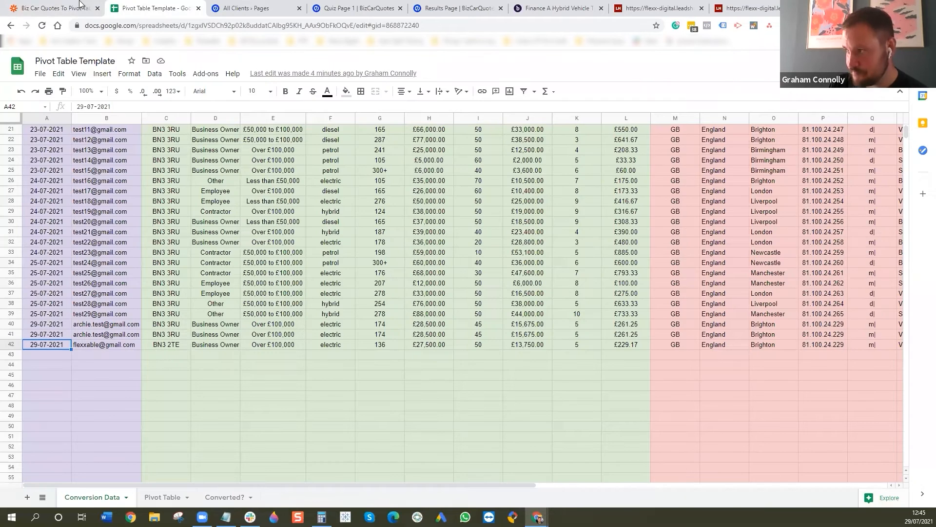
{"action": "left_click", "coordinate": [81, 5]}
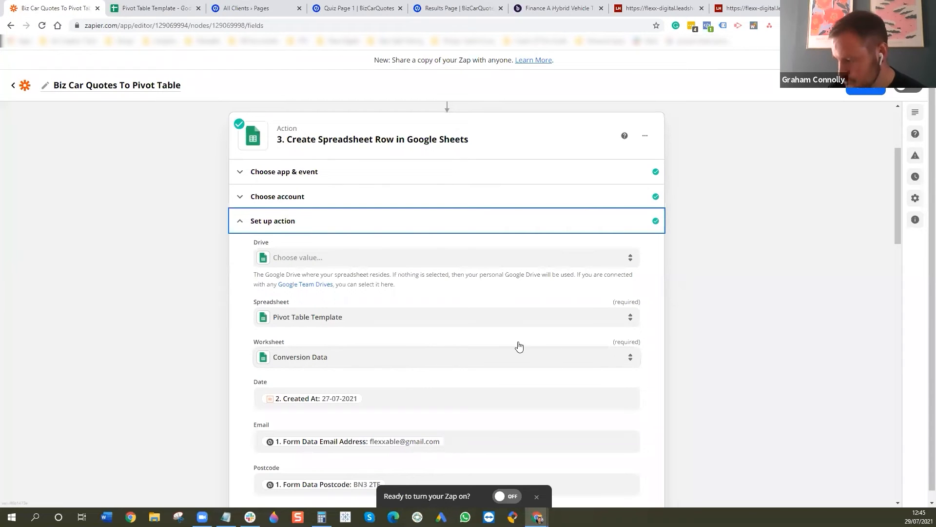
{"action": "scroll", "coordinate": [693, 324], "scroll_direction": "down", "scroll_amount": 3}
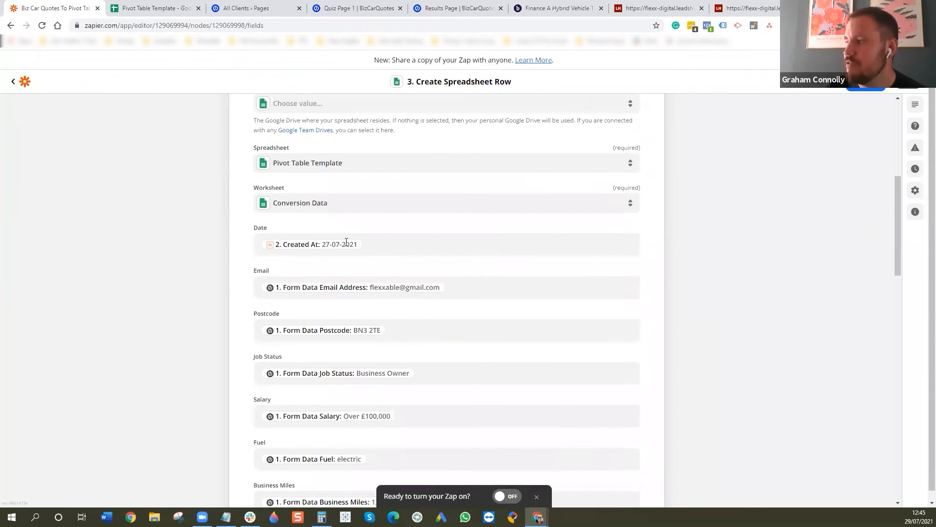
{"action": "scroll", "coordinate": [397, 245], "scroll_direction": "up", "scroll_amount": 4}
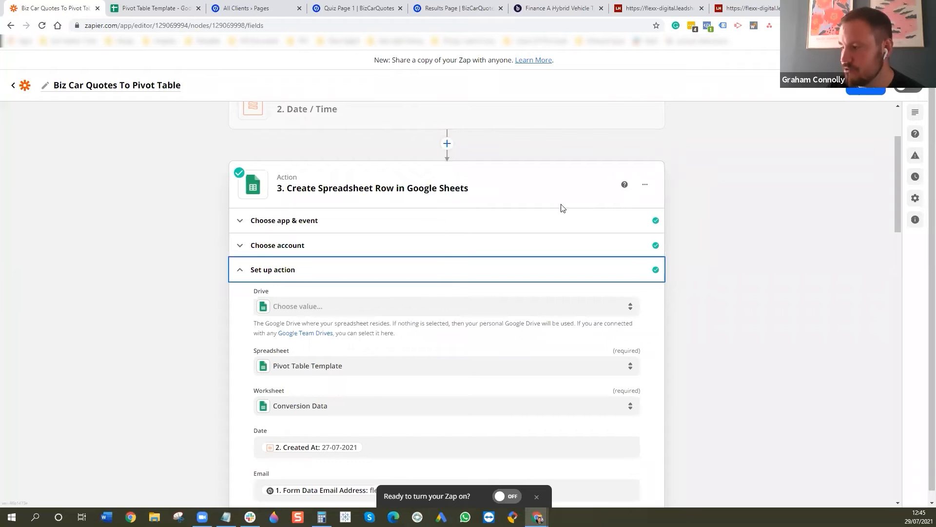
{"action": "scroll", "coordinate": [776, 259], "scroll_direction": "up", "scroll_amount": 1}
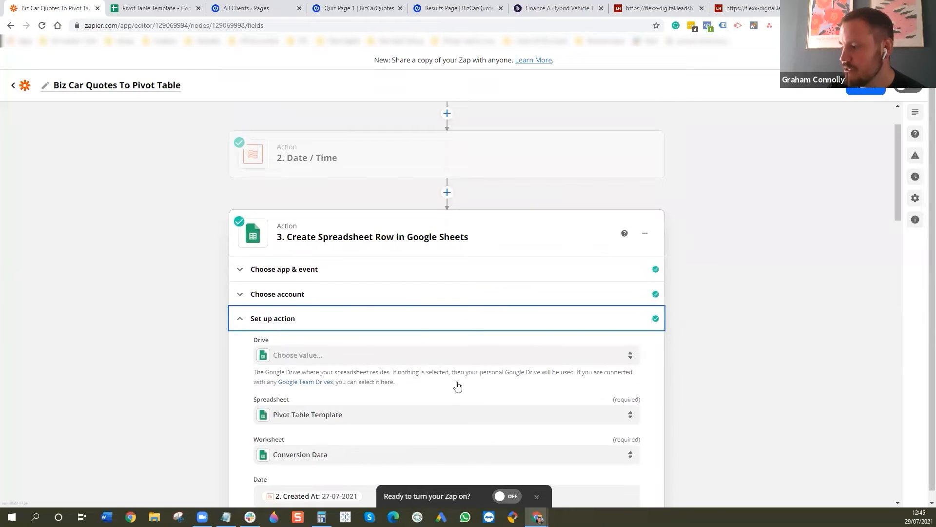
{"action": "scroll", "coordinate": [681, 357], "scroll_direction": "down", "scroll_amount": 2}
{"action": "scroll", "coordinate": [294, 112], "scroll_direction": "up", "scroll_amount": 3}
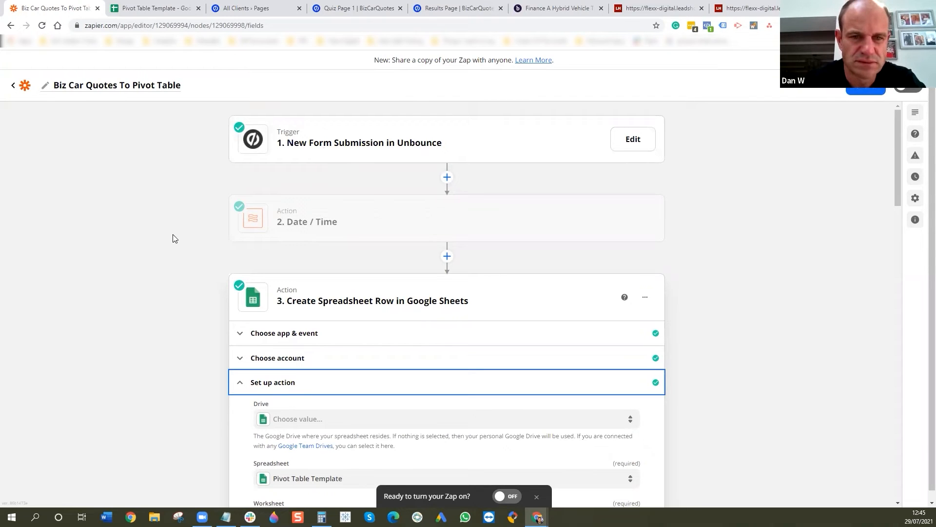
- Review how the trigger's form data is mapped to the spreadsheet columns, from Date and Email to Lead Price and Converted?
{"action": "scroll", "coordinate": [188, 282], "scroll_direction": "down", "scroll_amount": 7}
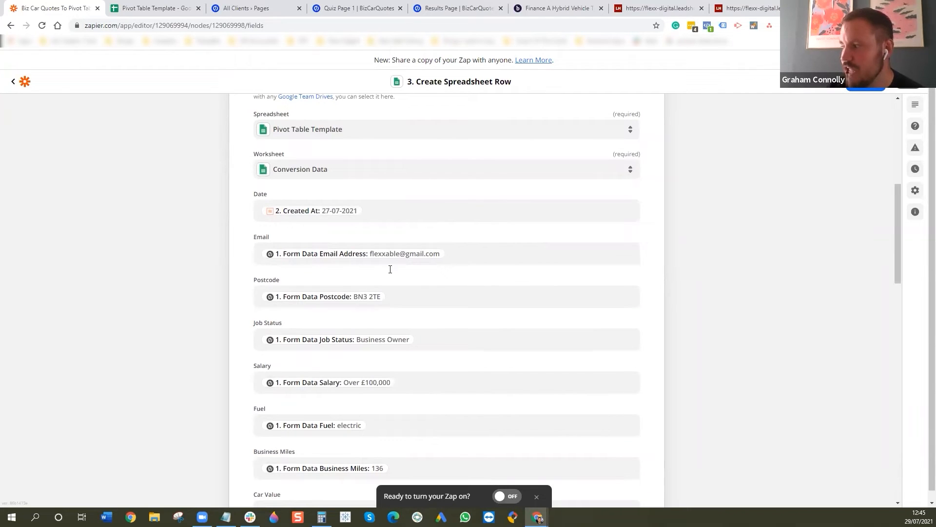
{"action": "scroll", "coordinate": [437, 318], "scroll_direction": "down", "scroll_amount": 2}
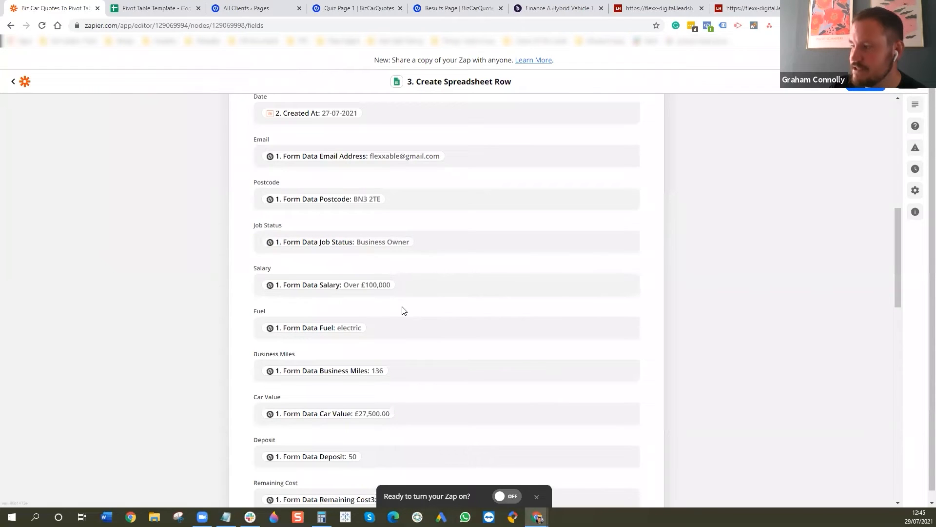
{"action": "scroll", "coordinate": [441, 313], "scroll_direction": "down", "scroll_amount": 6}
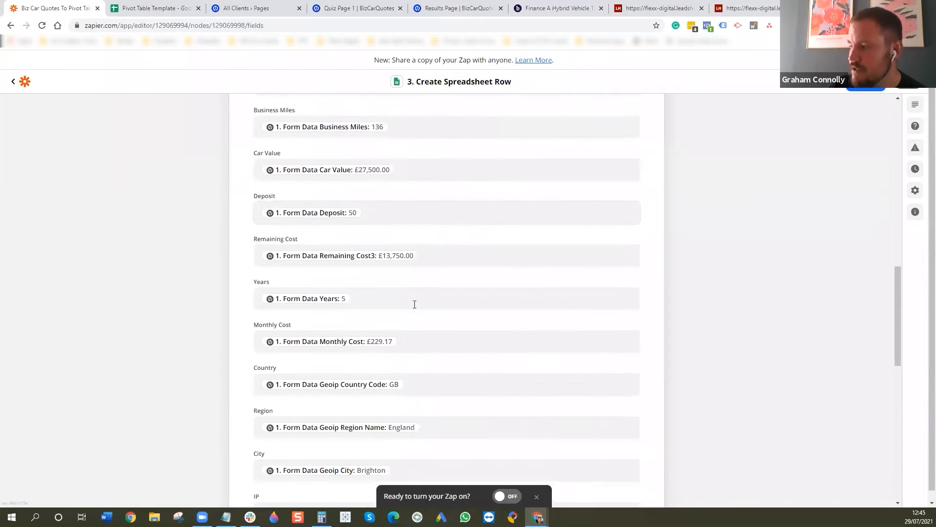
{"action": "scroll", "coordinate": [454, 317], "scroll_direction": "down", "scroll_amount": 1}
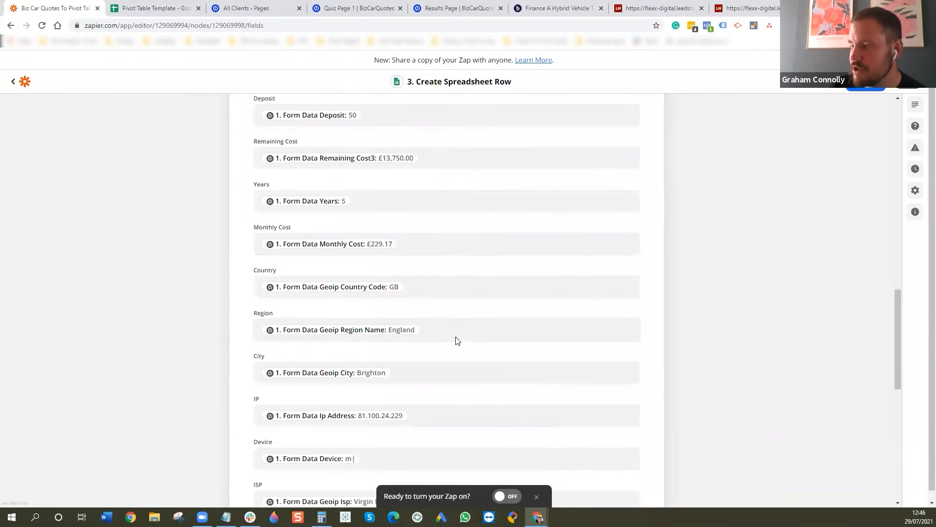
{"action": "scroll", "coordinate": [445, 332], "scroll_direction": "down", "scroll_amount": 1}
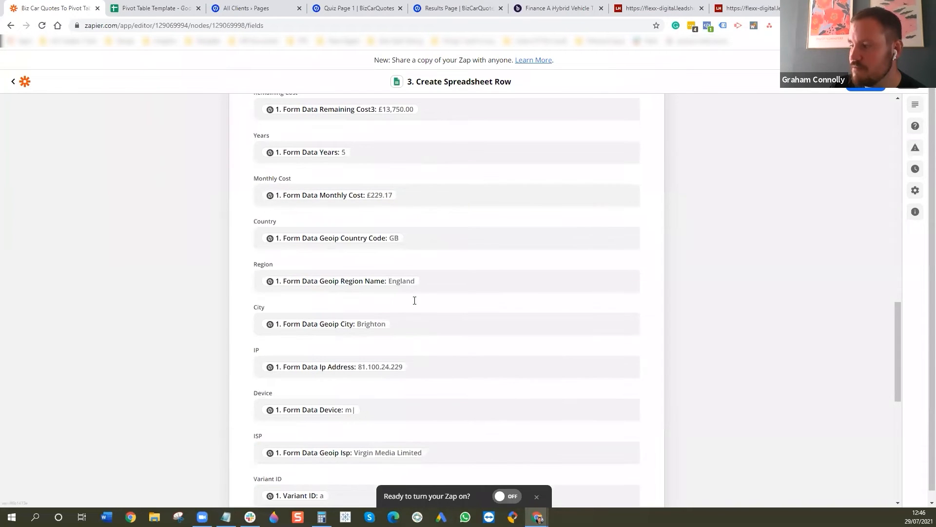
{"action": "scroll", "coordinate": [331, 178], "scroll_direction": "down", "scroll_amount": 1}
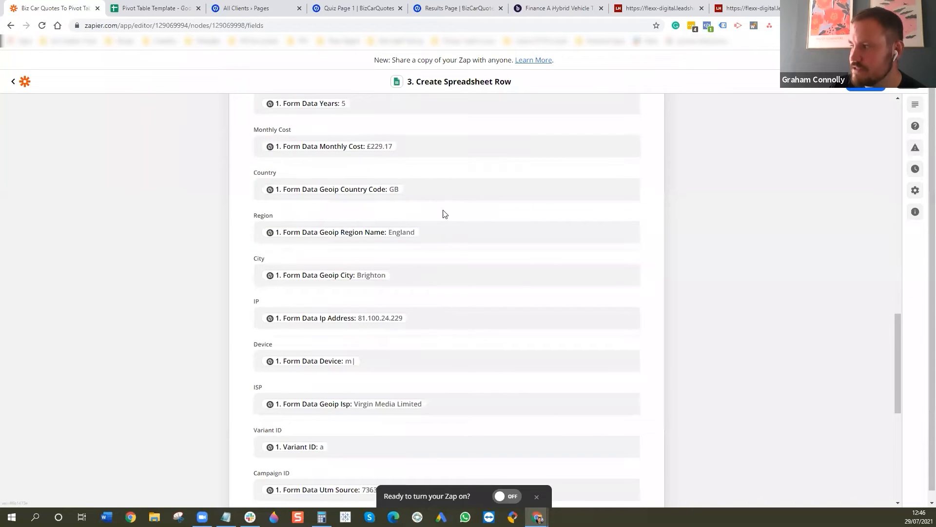
{"action": "scroll", "coordinate": [411, 368], "scroll_direction": "down", "scroll_amount": 3}
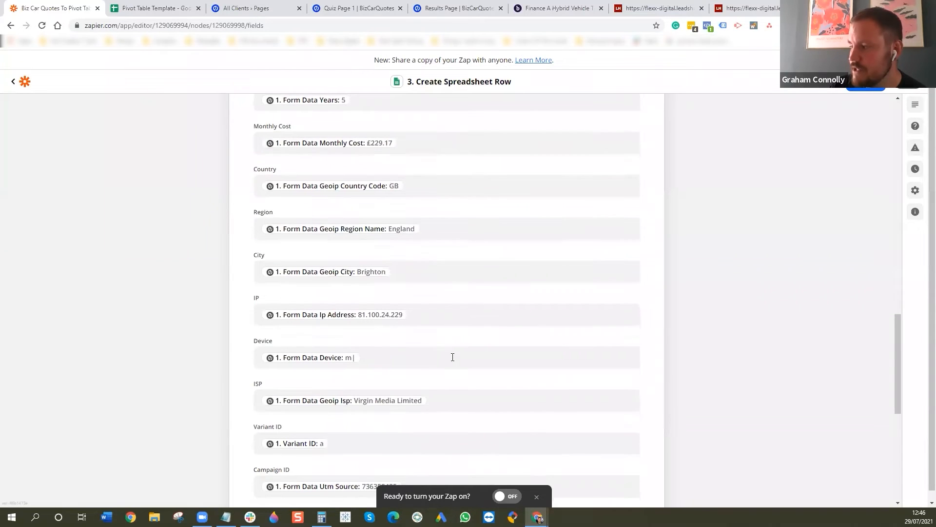
{"action": "scroll", "coordinate": [452, 315], "scroll_direction": "down", "scroll_amount": 2}
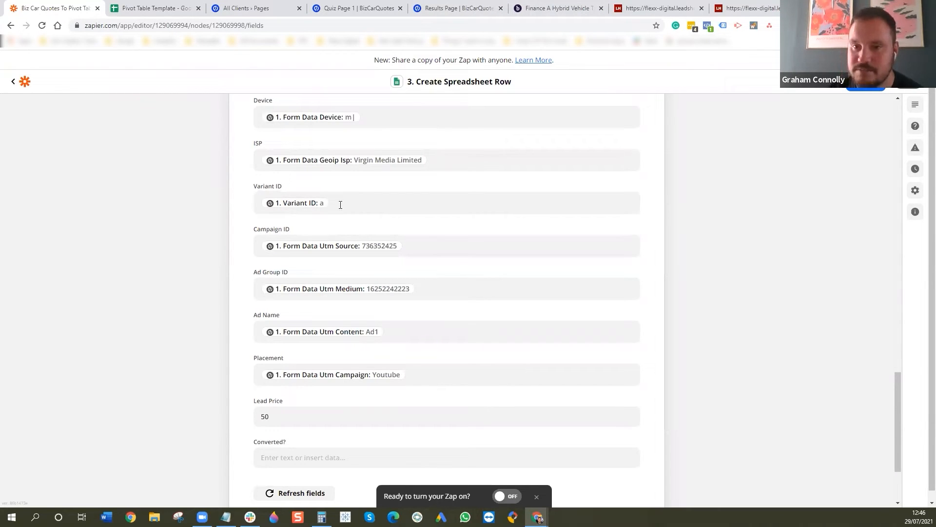
{"action": "scroll", "coordinate": [458, 336], "scroll_direction": "down", "scroll_amount": 1}
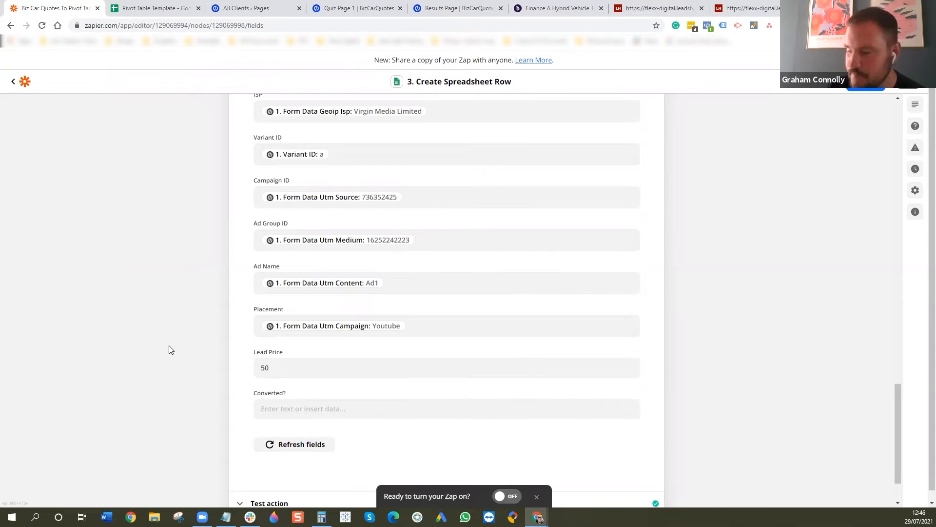
- Turn the zap on and retest the Create Spreadsheet Row action to send a row to the spreadsheet
{"action": "scroll", "coordinate": [176, 351], "scroll_direction": "down", "scroll_amount": 2}
{"action": "left_click", "coordinate": [512, 501]}
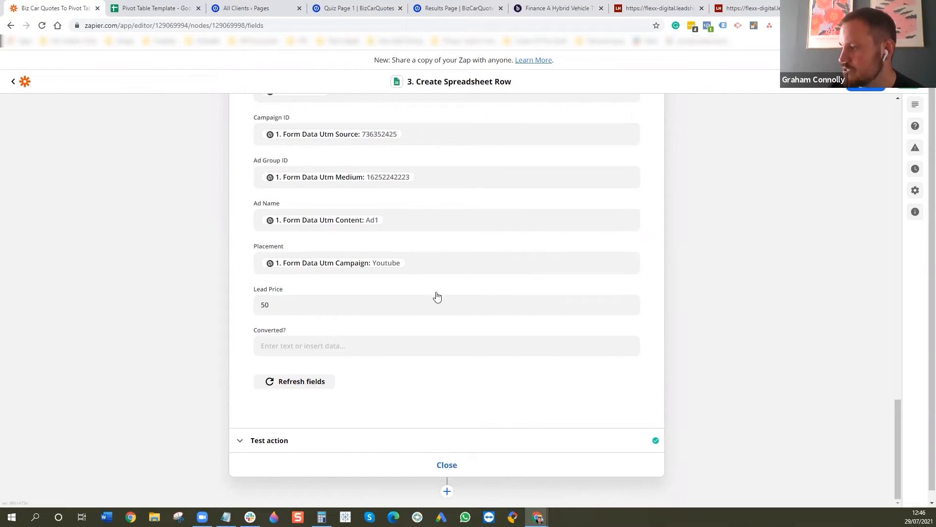
{"action": "left_click", "coordinate": [273, 444]}
{"action": "scroll", "coordinate": [714, 320], "scroll_direction": "down", "scroll_amount": 7}
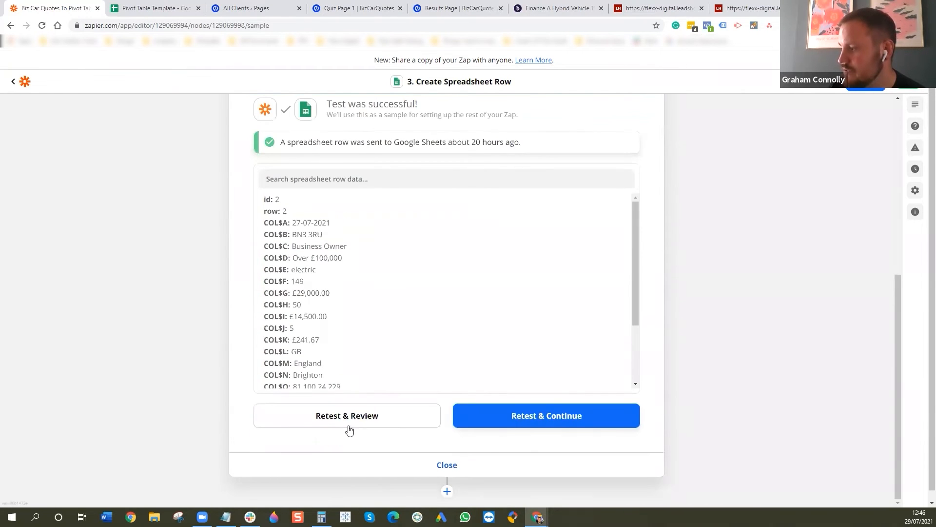
{"action": "left_click", "coordinate": [534, 419]}
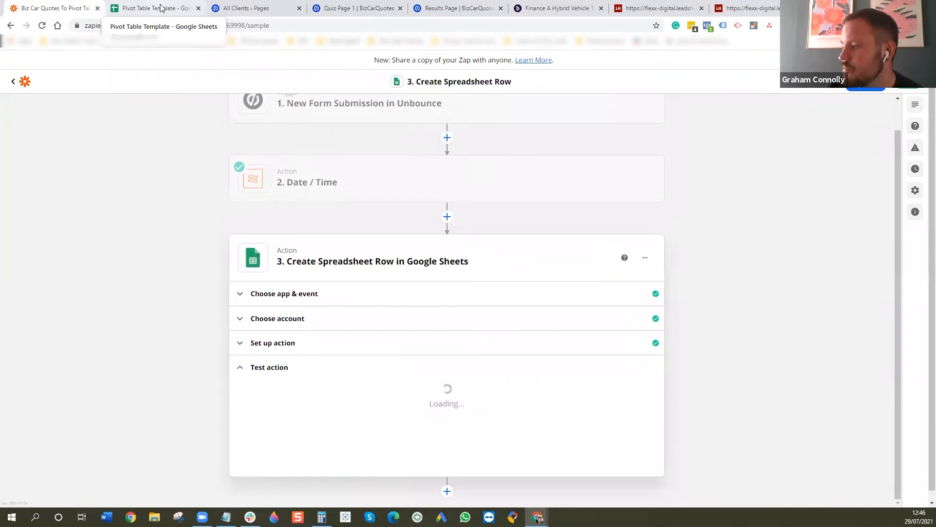
- Switch to the Pivot Table Template in Google Sheets and clear row 43 of the Conversion Data sheet
{"action": "left_click", "coordinate": [161, 7]}
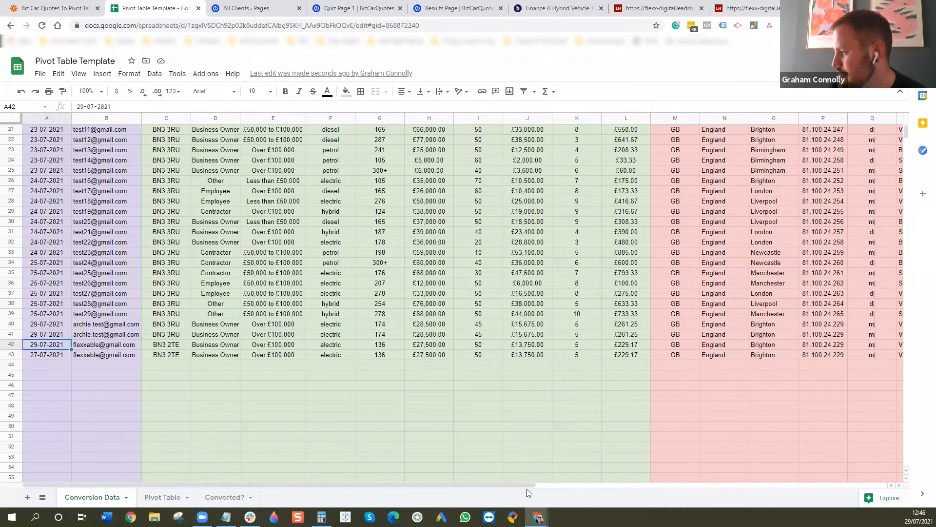
{"action": "left_click_drag", "start_coordinate": [531, 486], "coordinate": [385, 485]}
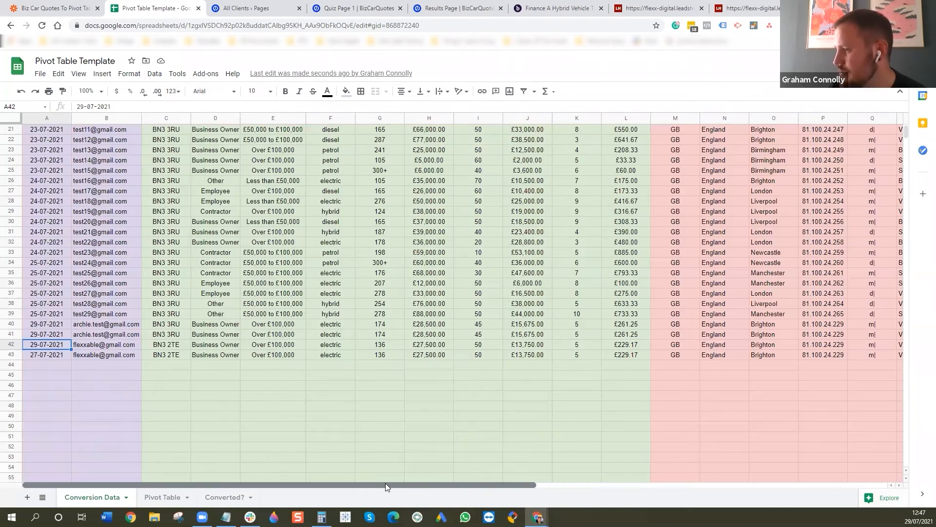
{"action": "left_click", "coordinate": [10, 354]}
{"action": "key", "text": "Delete"}
{"action": "left_click", "coordinate": [330, 407]}
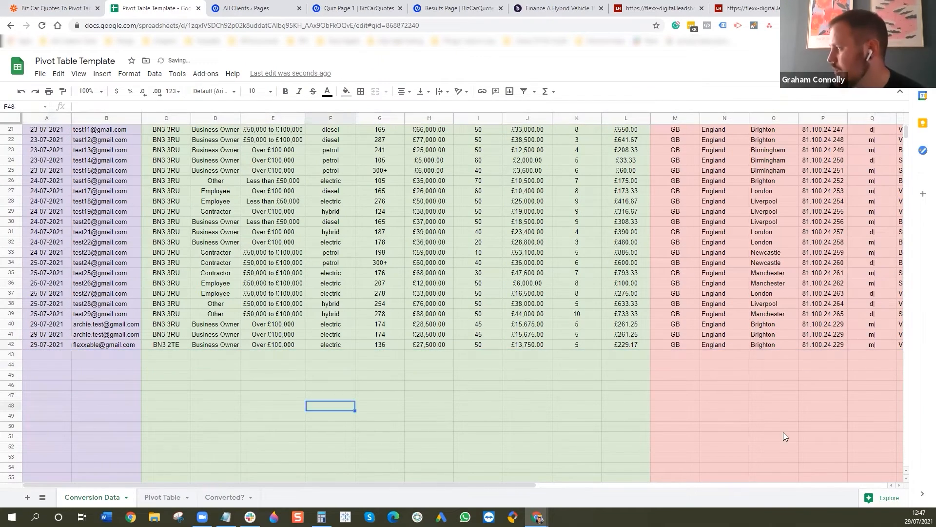
- Look over the lead records in the Conversion Data sheet, from the header row to the last filled row
{"action": "scroll", "coordinate": [517, 453], "scroll_direction": "up", "scroll_amount": 1}
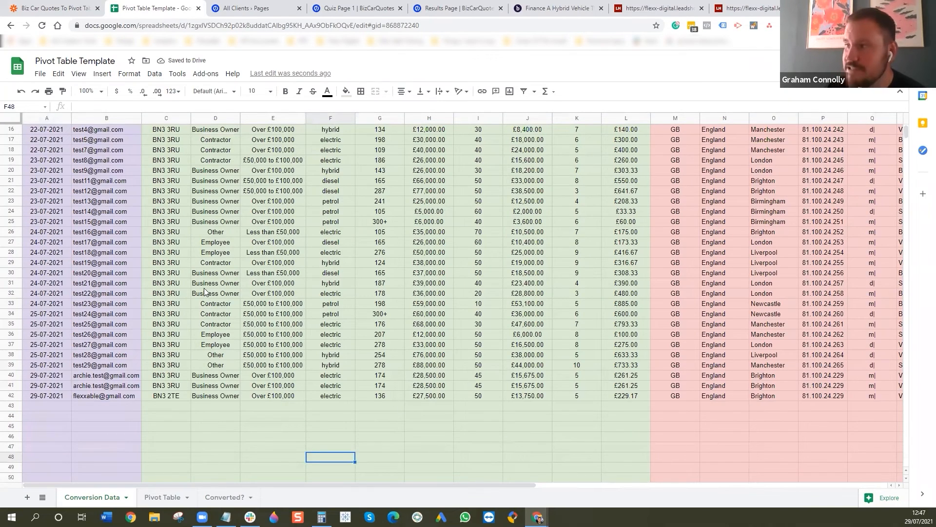
{"action": "scroll", "coordinate": [205, 291], "scroll_direction": "up", "scroll_amount": 5}
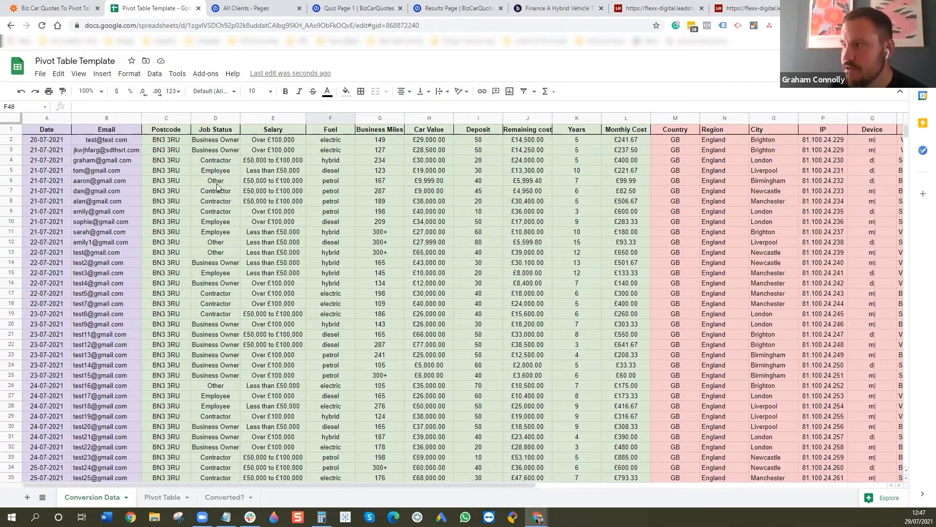
{"action": "scroll", "coordinate": [209, 205], "scroll_direction": "down", "scroll_amount": 4}
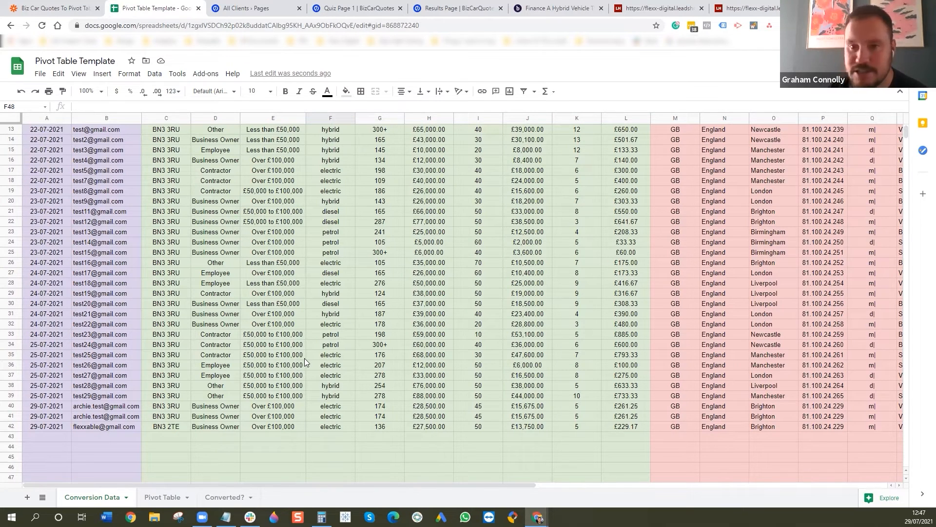
{"action": "scroll", "coordinate": [863, 261], "scroll_direction": "down", "scroll_amount": 5}
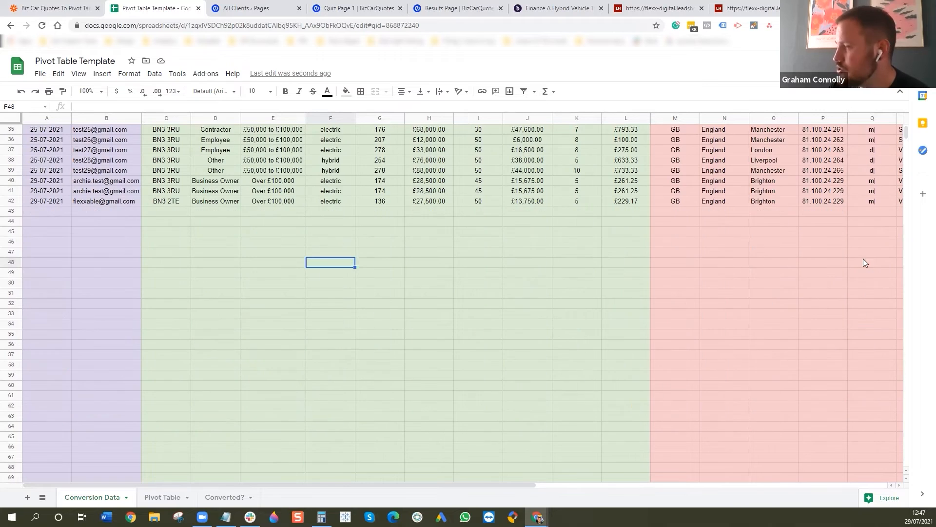
- Check how far the Conversion Data sheet's rows extend and clear the old pivot table from A1:H6 of the Pivot Table sheet
{"action": "left_click_drag", "start_coordinate": [906, 133], "coordinate": [907, 458]}
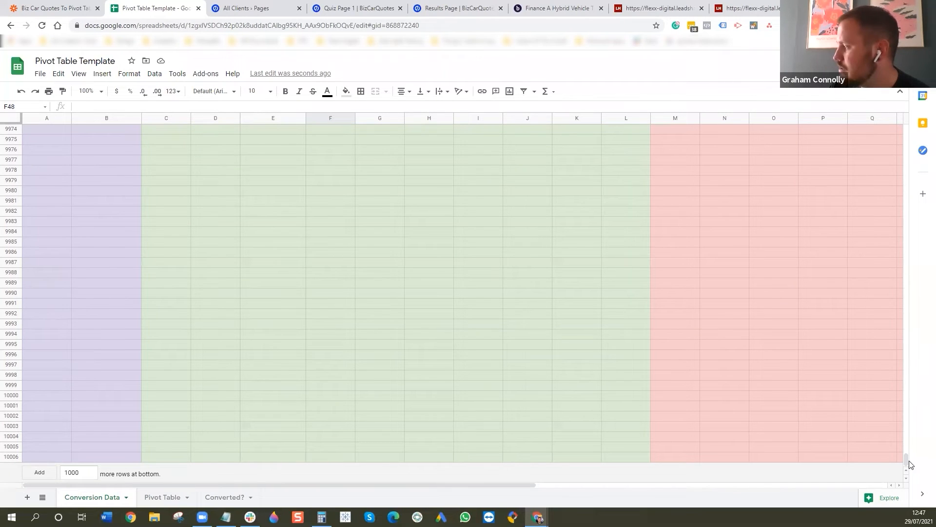
{"action": "left_click_drag", "start_coordinate": [906, 462], "coordinate": [898, 116]}
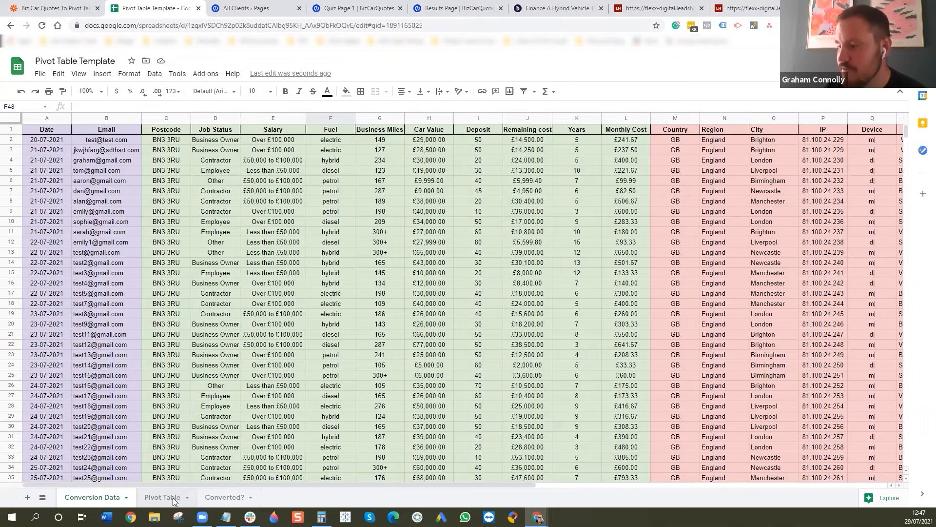
{"action": "left_click", "coordinate": [165, 498]}
{"action": "left_click_drag", "start_coordinate": [404, 185], "coordinate": [24, 122]}
{"action": "key", "text": "Delete"}
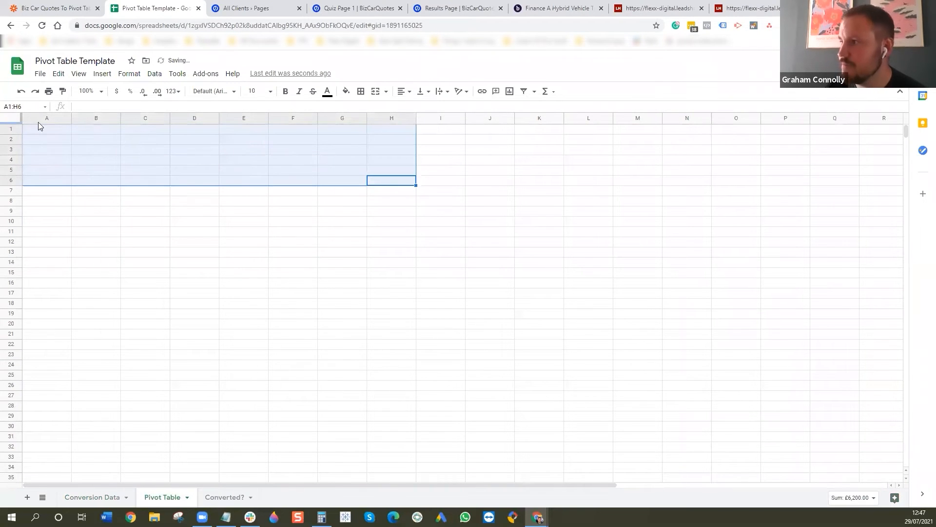
- Start a new pivot table and set its destination to cell A1 of the existing Pivot Table sheet
{"action": "left_click", "coordinate": [63, 128]}
{"action": "left_click", "coordinate": [159, 76]}
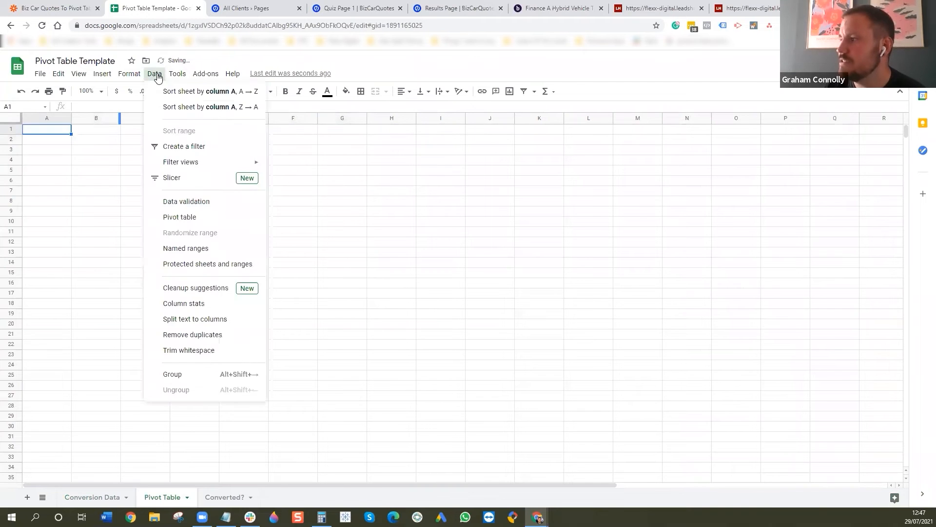
{"action": "left_click", "coordinate": [175, 219]}
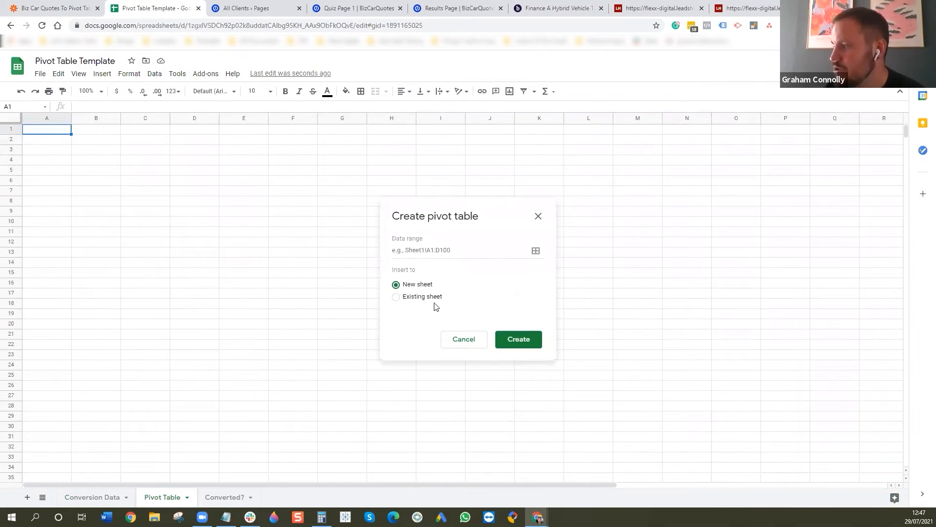
{"action": "left_click", "coordinate": [396, 298]}
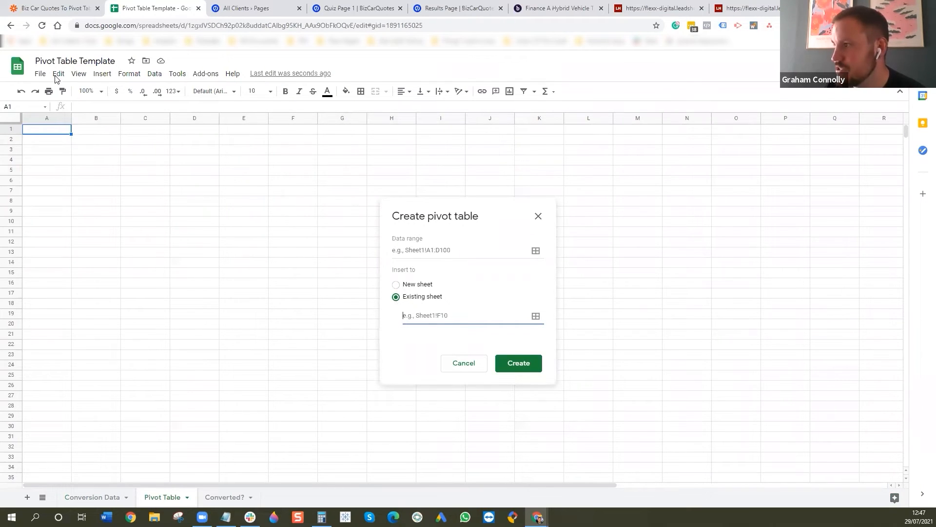
{"action": "left_click", "coordinate": [537, 319]}
{"action": "left_click", "coordinate": [62, 132]}
{"action": "left_click", "coordinate": [527, 276]}
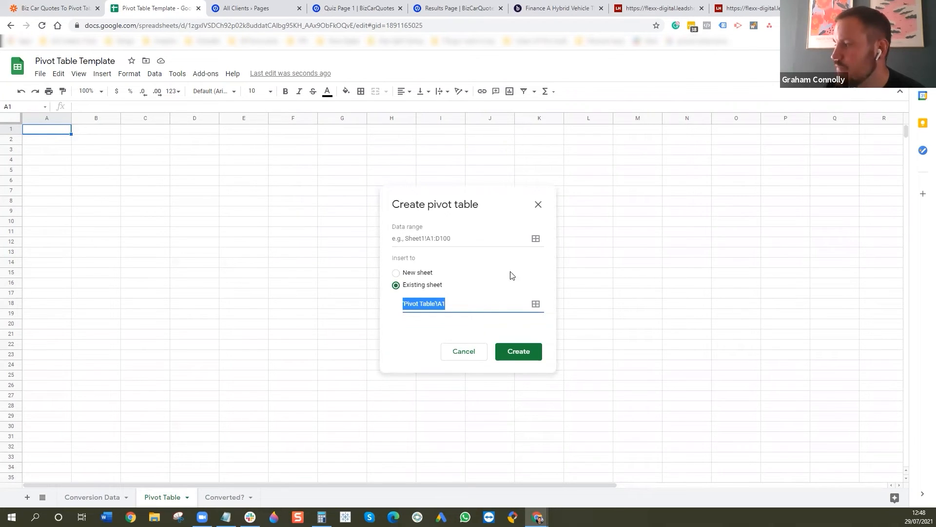
- Set the data range to 'Conversion Data'!A1:Y10001 and create the pivot table
{"action": "left_click", "coordinate": [535, 240]}
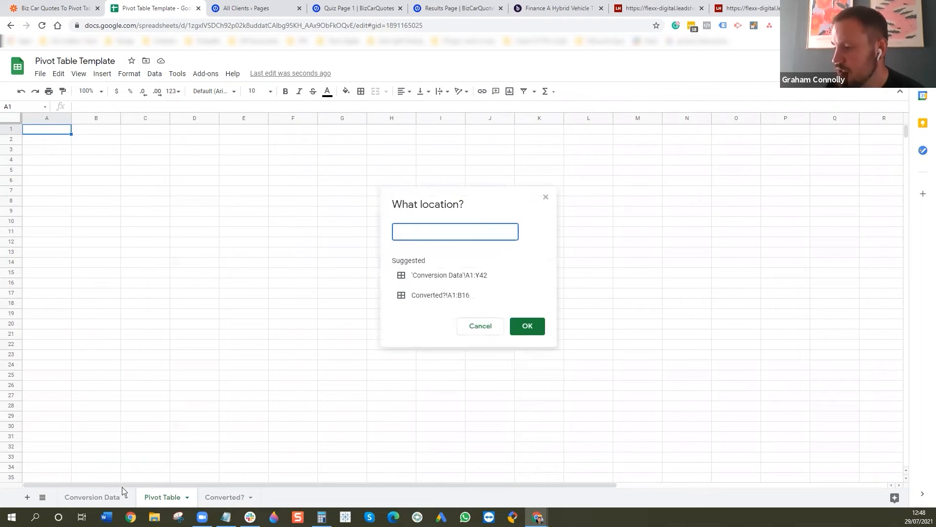
{"action": "left_click", "coordinate": [110, 497]}
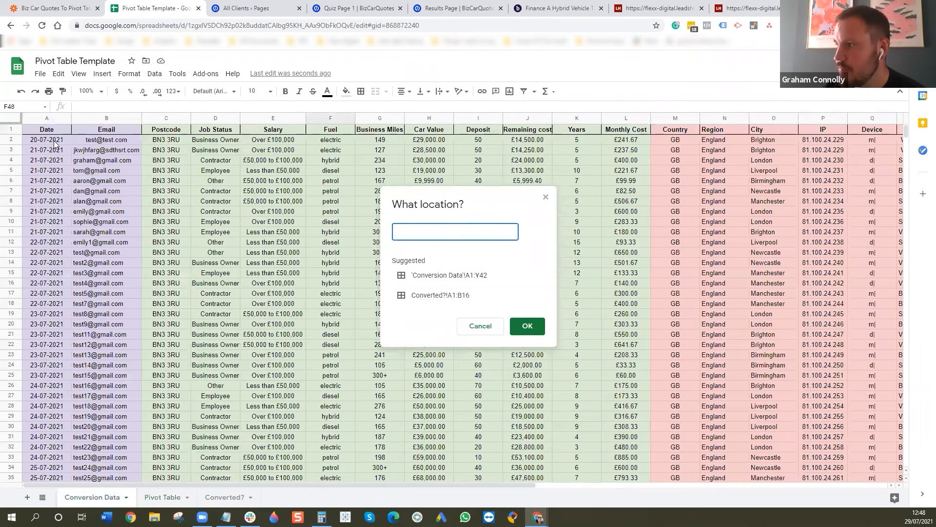
{"action": "left_click_drag", "start_coordinate": [39, 129], "coordinate": [715, 133]}
{"action": "left_click", "coordinate": [473, 231]}
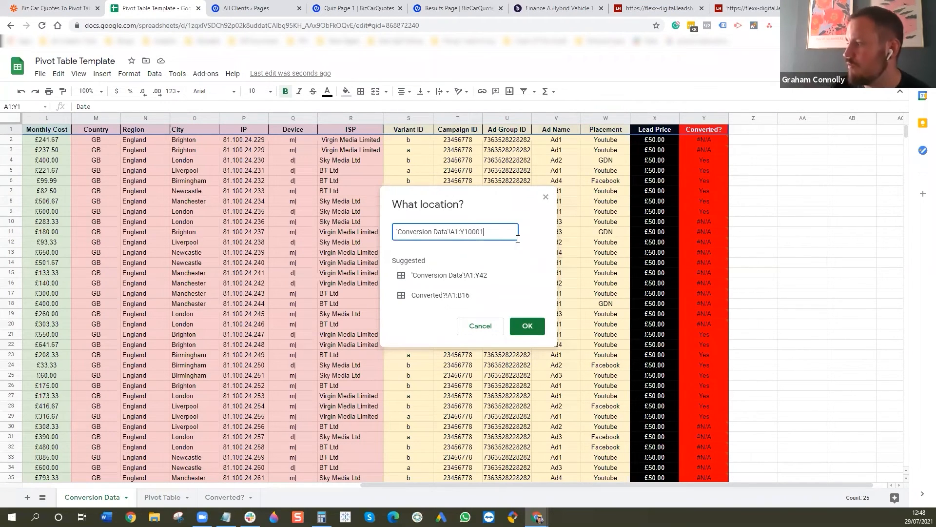
{"action": "left_click", "coordinate": [513, 330]}
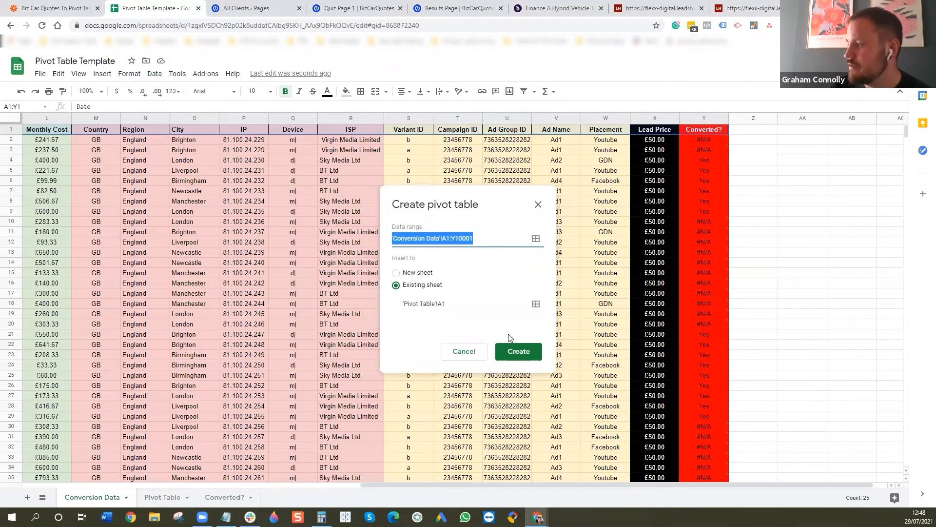
{"action": "left_click", "coordinate": [518, 353]}
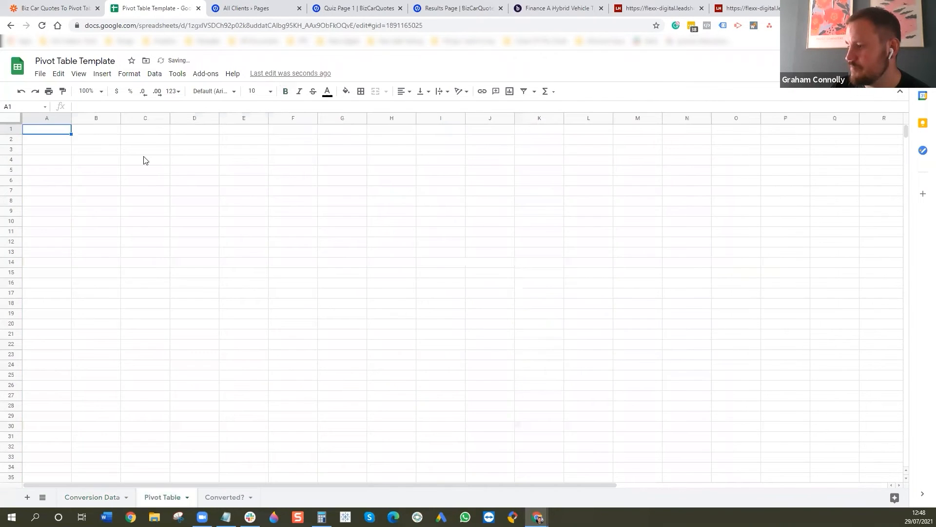
- Look through the pivot table's available fields and add Date as a filter with all dates selected
{"action": "left_click", "coordinate": [68, 160]}
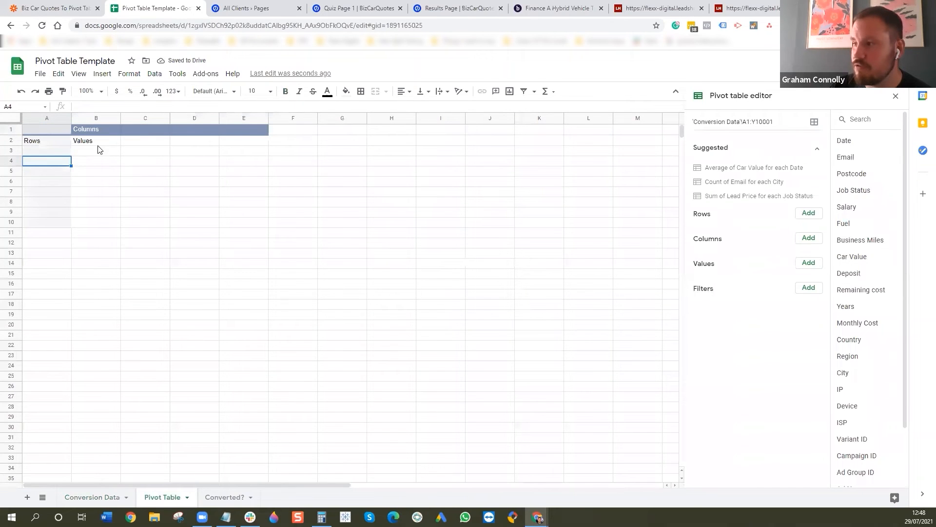
{"action": "left_click", "coordinate": [97, 142]}
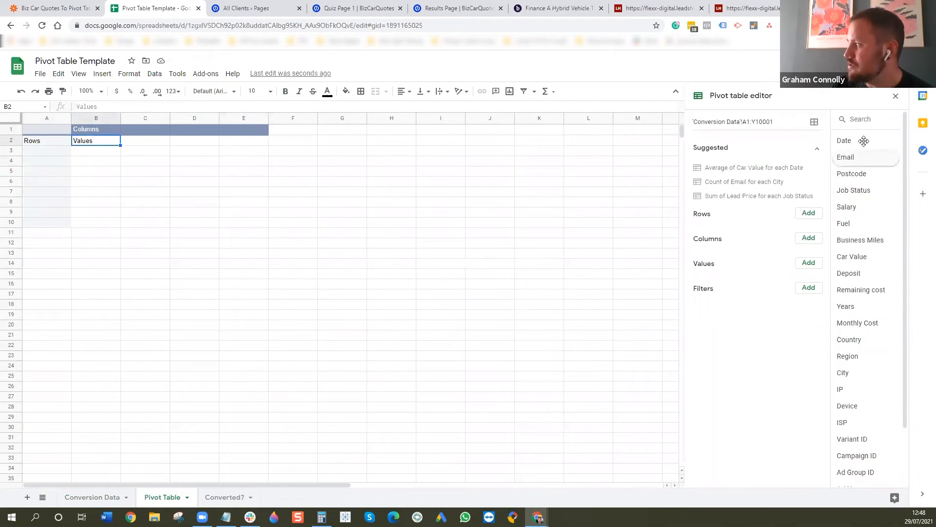
{"action": "scroll", "coordinate": [868, 220], "scroll_direction": "down", "scroll_amount": 2}
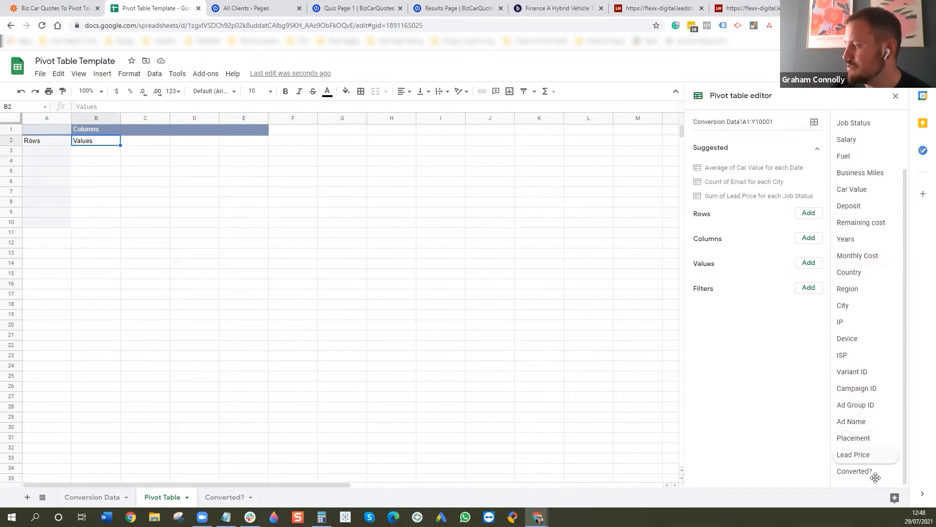
{"action": "scroll", "coordinate": [861, 252], "scroll_direction": "up", "scroll_amount": 2}
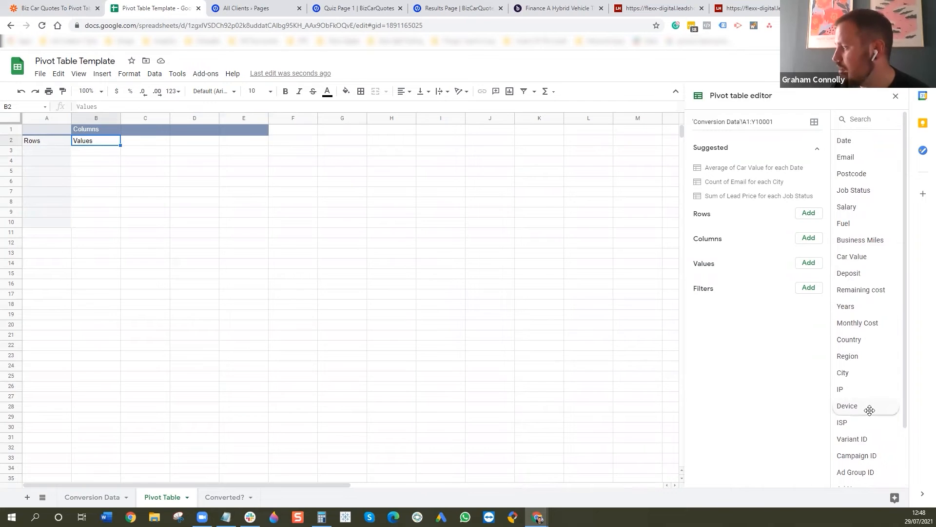
{"action": "scroll", "coordinate": [879, 351], "scroll_direction": "down", "scroll_amount": 2}
{"action": "scroll", "coordinate": [880, 293], "scroll_direction": "up", "scroll_amount": 2}
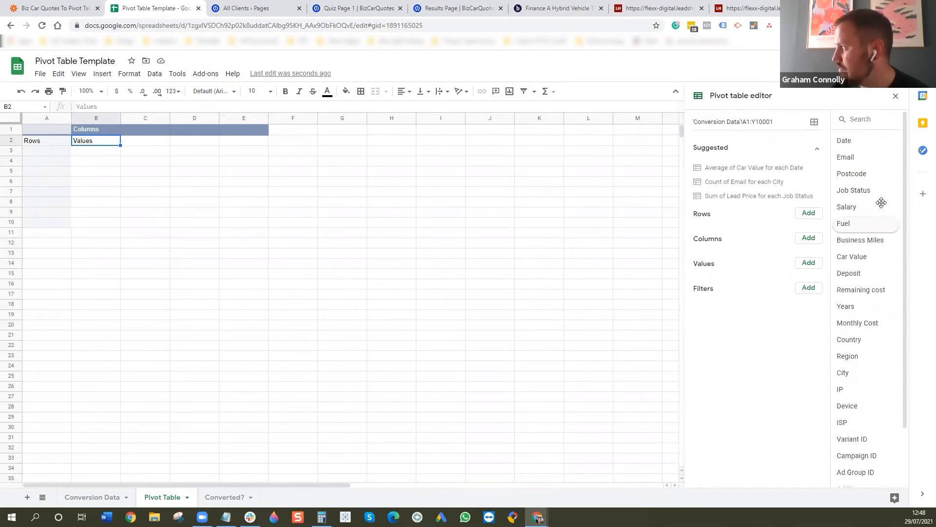
{"action": "left_click_drag", "start_coordinate": [859, 143], "coordinate": [711, 292]}
{"action": "left_click", "coordinate": [769, 295]}
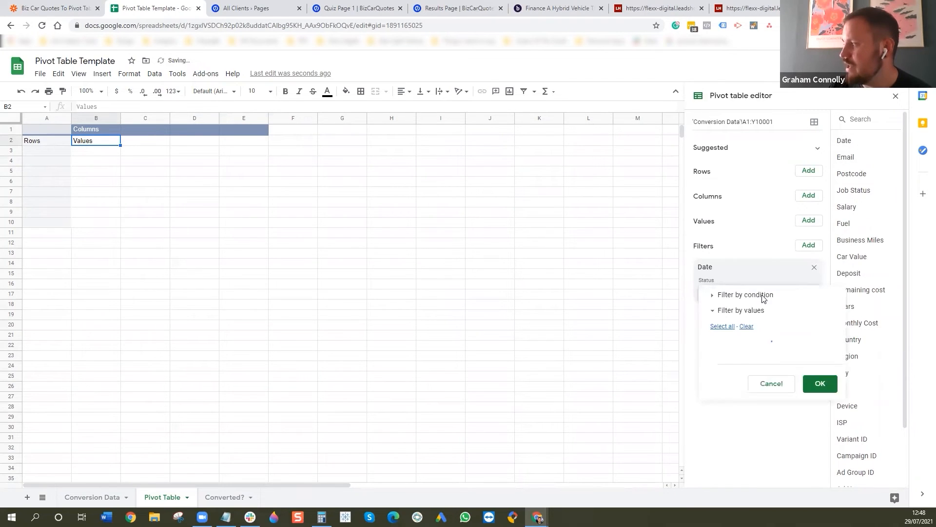
{"action": "scroll", "coordinate": [773, 382], "scroll_direction": "down", "scroll_amount": 3}
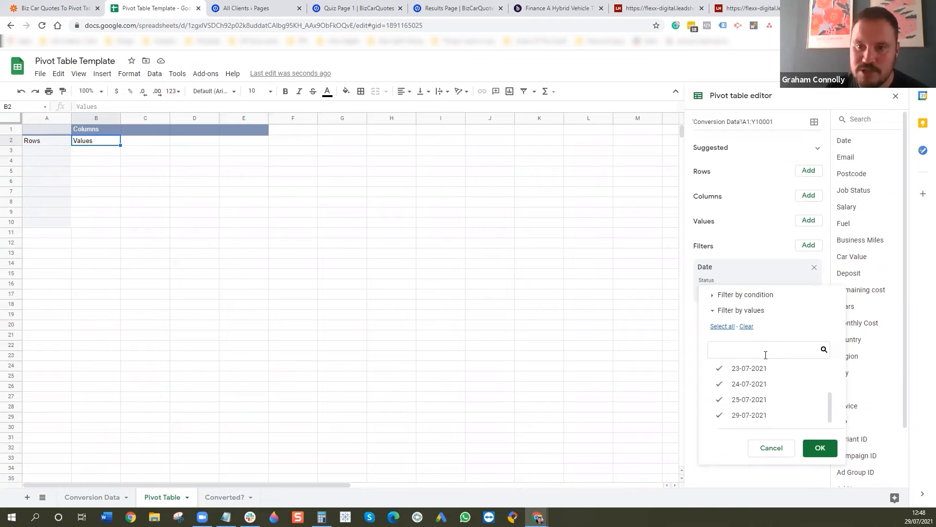
{"action": "scroll", "coordinate": [763, 419], "scroll_direction": "up", "scroll_amount": 3}
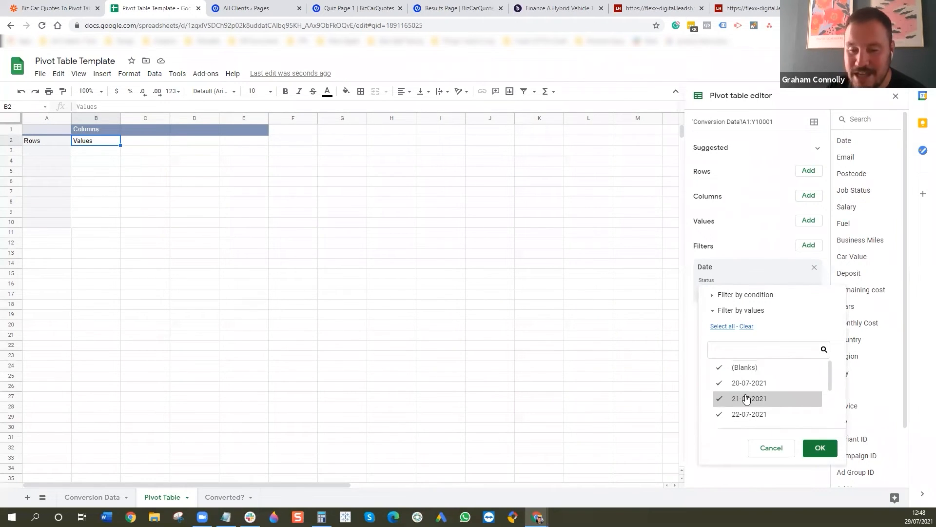
{"action": "scroll", "coordinate": [746, 399], "scroll_direction": "down", "scroll_amount": 2}
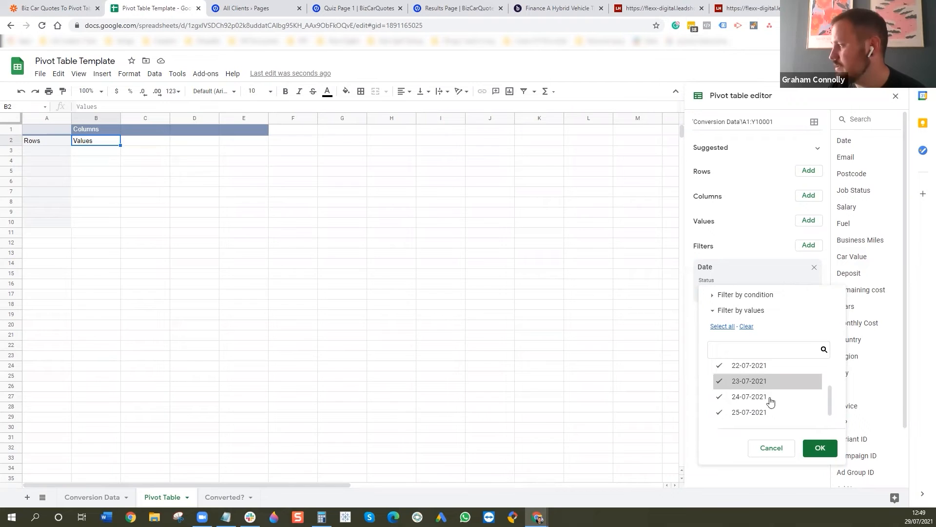
{"action": "left_click", "coordinate": [820, 447]}
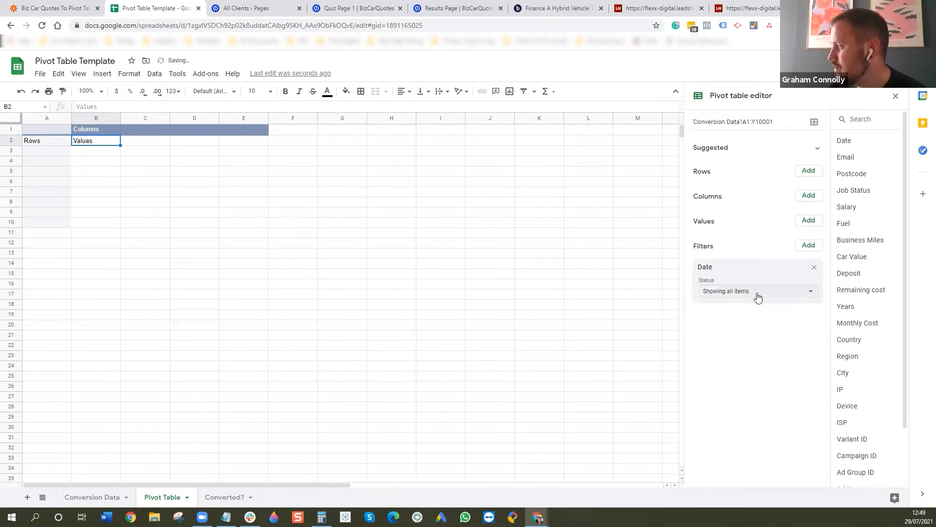
- Add Lead Price as the pivot table's summed value and Ad Name as its column field
{"action": "scroll", "coordinate": [862, 395], "scroll_direction": "down", "scroll_amount": 2}
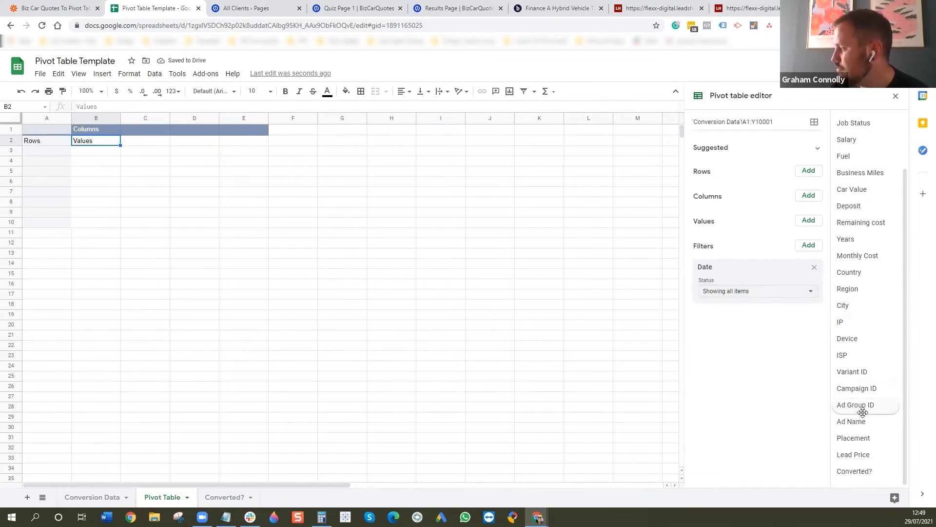
{"action": "left_click_drag", "start_coordinate": [882, 453], "coordinate": [756, 235]}
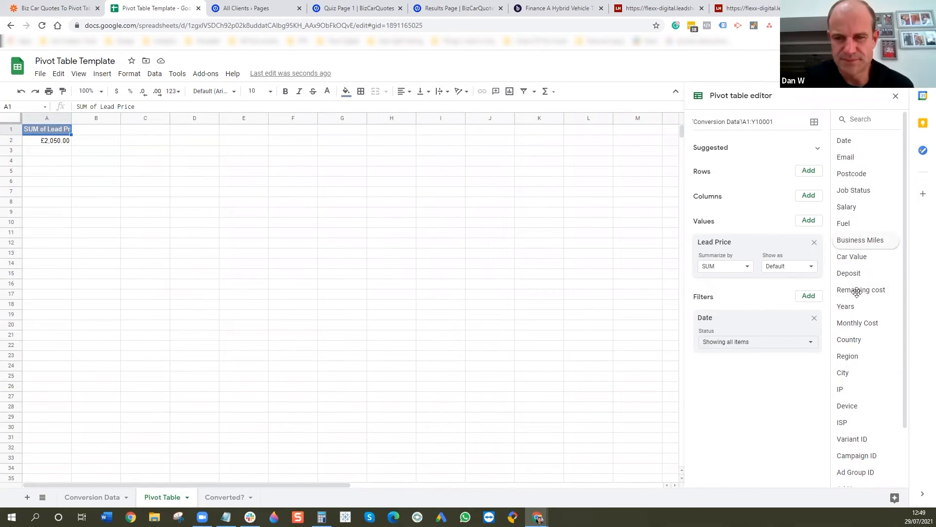
{"action": "scroll", "coordinate": [861, 307], "scroll_direction": "down", "scroll_amount": 2}
{"action": "left_click_drag", "start_coordinate": [861, 421], "coordinate": [733, 211]}
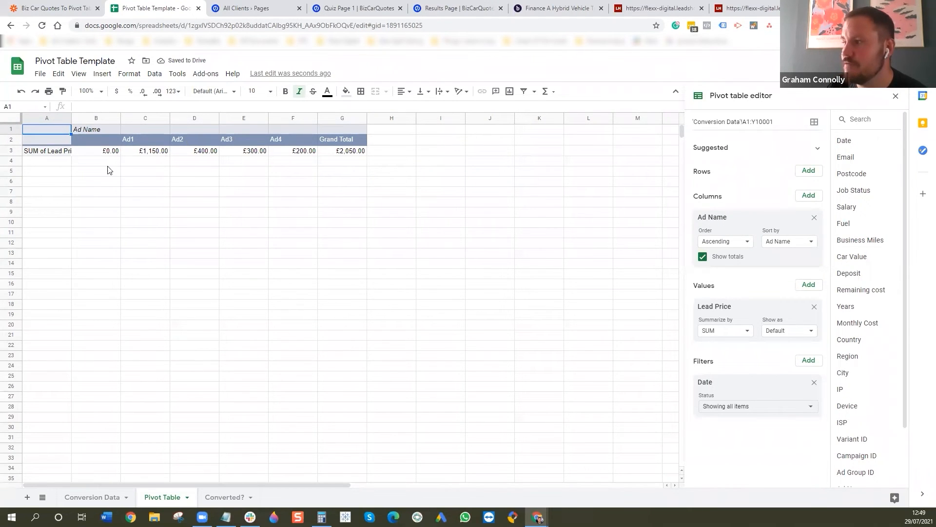
{"action": "left_click", "coordinate": [147, 155]}
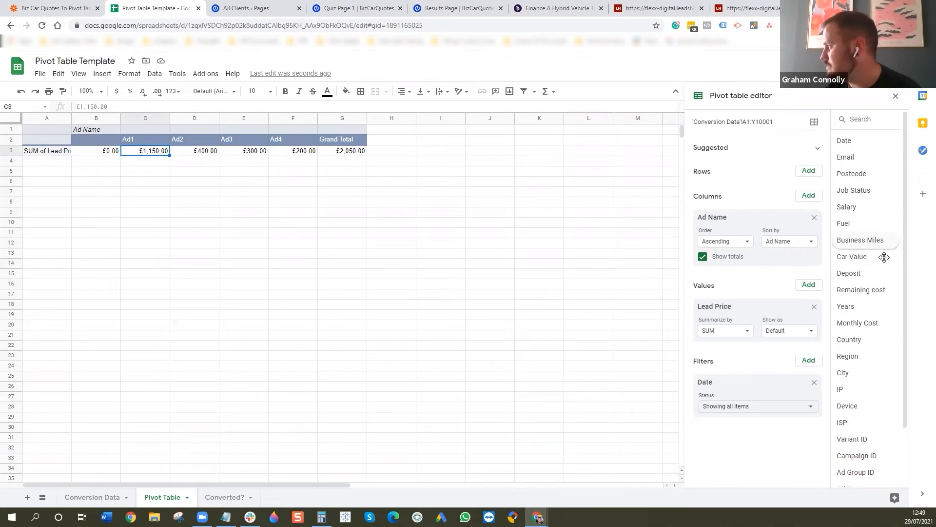
- Try Device as the pivot table's row field, checking it against the Conversion Data sheet, and remove it again
{"action": "scroll", "coordinate": [883, 283], "scroll_direction": "down", "scroll_amount": 2}
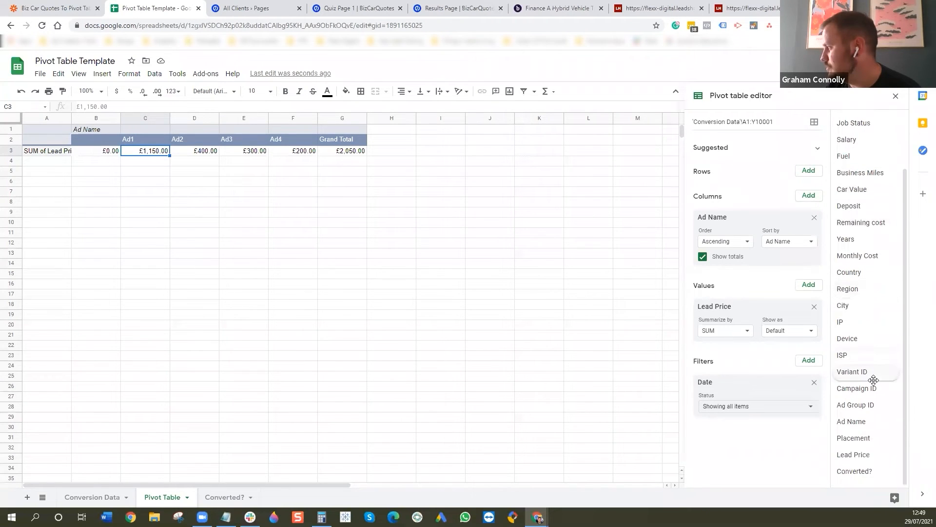
{"action": "left_click_drag", "start_coordinate": [868, 349], "coordinate": [709, 187]}
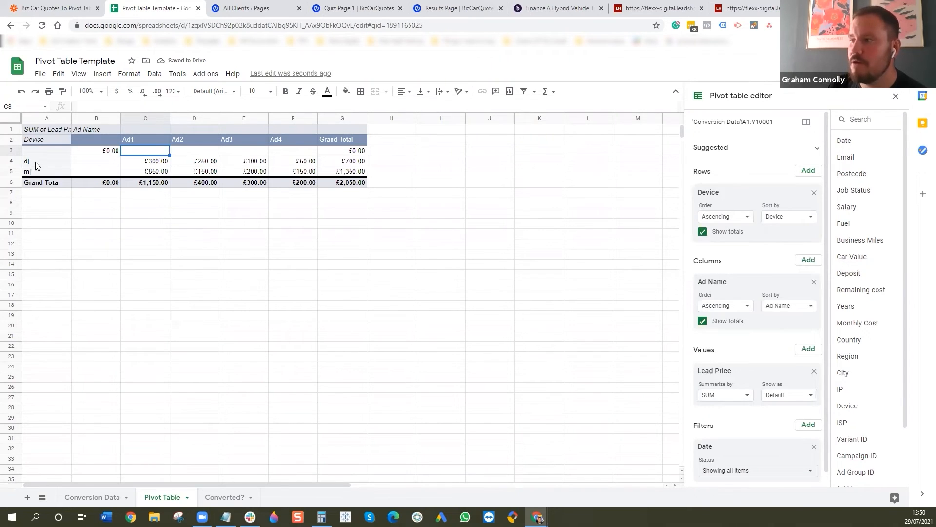
{"action": "left_click", "coordinate": [92, 497]}
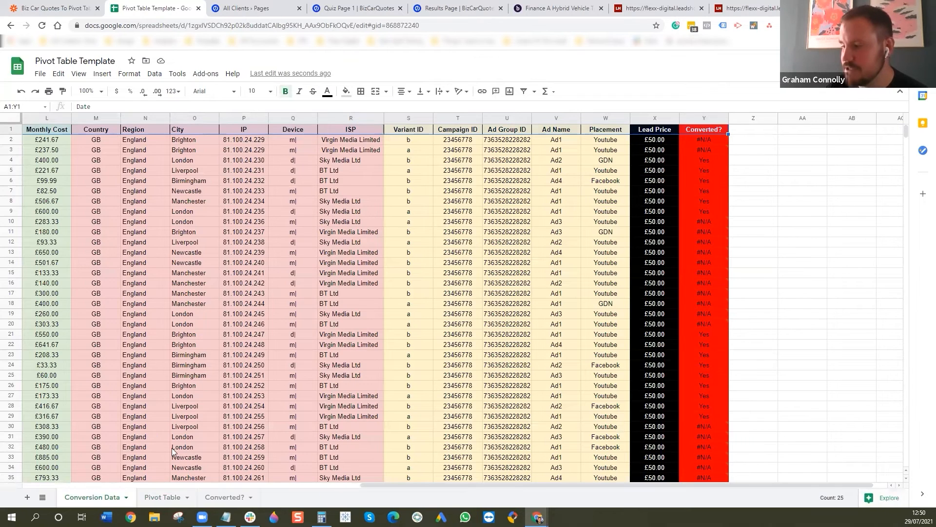
{"action": "left_click", "coordinate": [167, 498]}
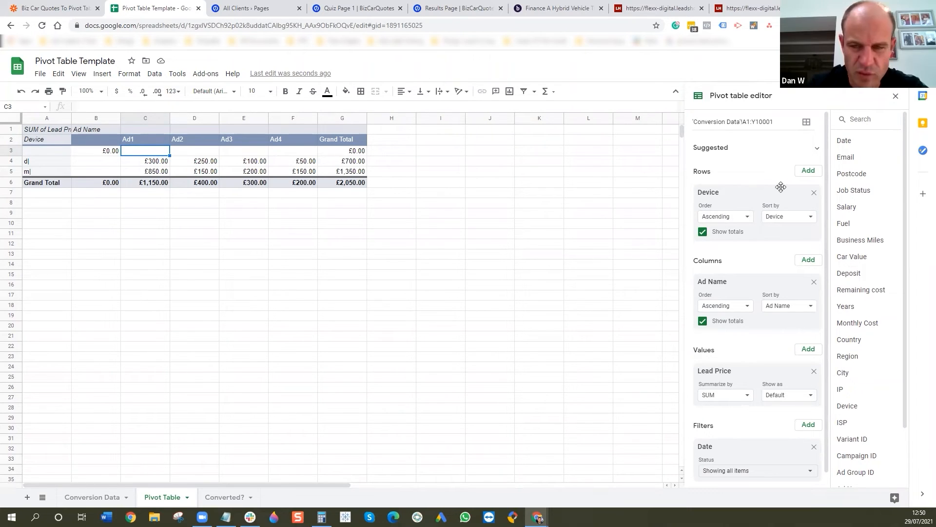
{"action": "left_click", "coordinate": [814, 193]}
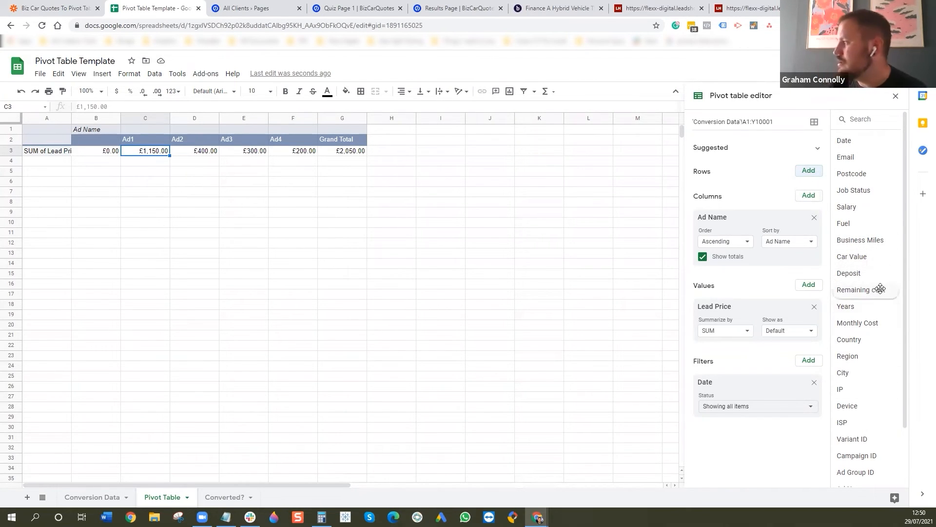
- Add Remaining cost as the pivot table's row field and look through the lead price breakdown for each ad
{"action": "left_click_drag", "start_coordinate": [881, 289], "coordinate": [743, 186]}
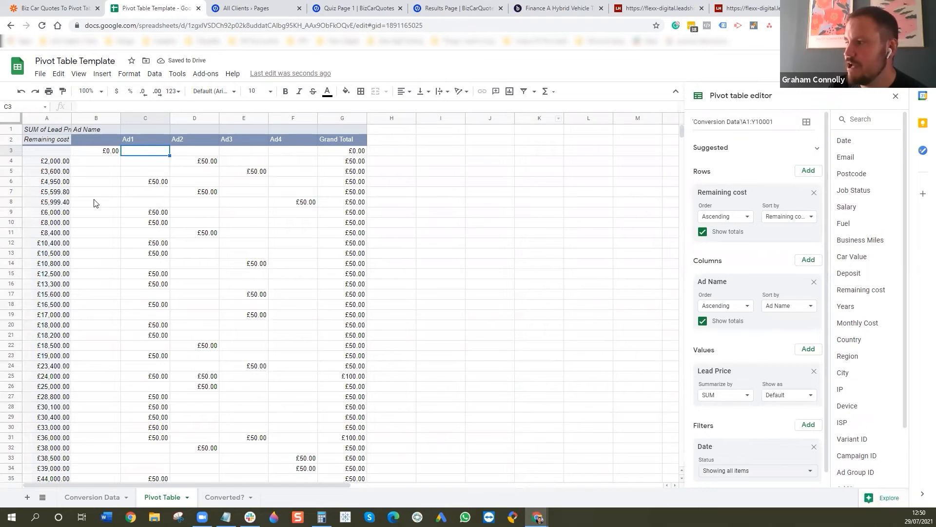
{"action": "scroll", "coordinate": [58, 251], "scroll_direction": "down", "scroll_amount": 5}
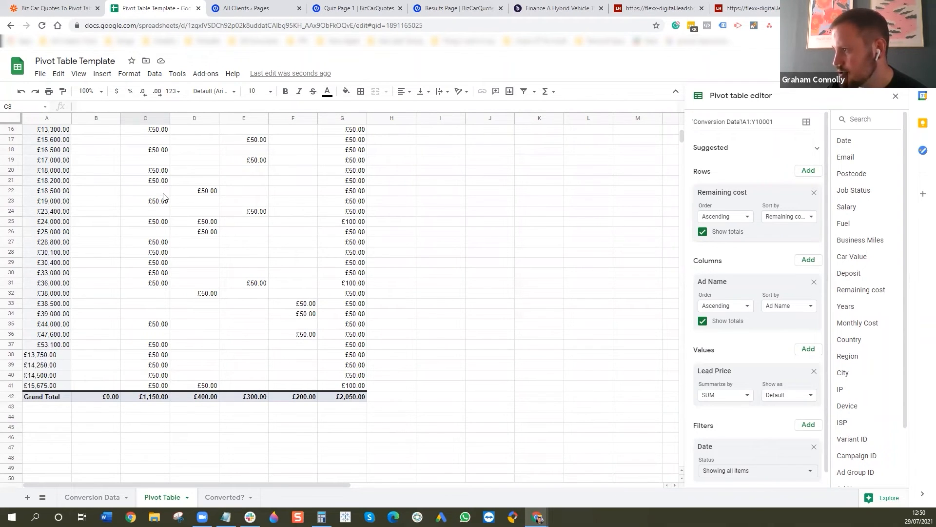
{"action": "scroll", "coordinate": [163, 197], "scroll_direction": "up", "scroll_amount": 4}
{"action": "scroll", "coordinate": [169, 363], "scroll_direction": "down", "scroll_amount": 3}
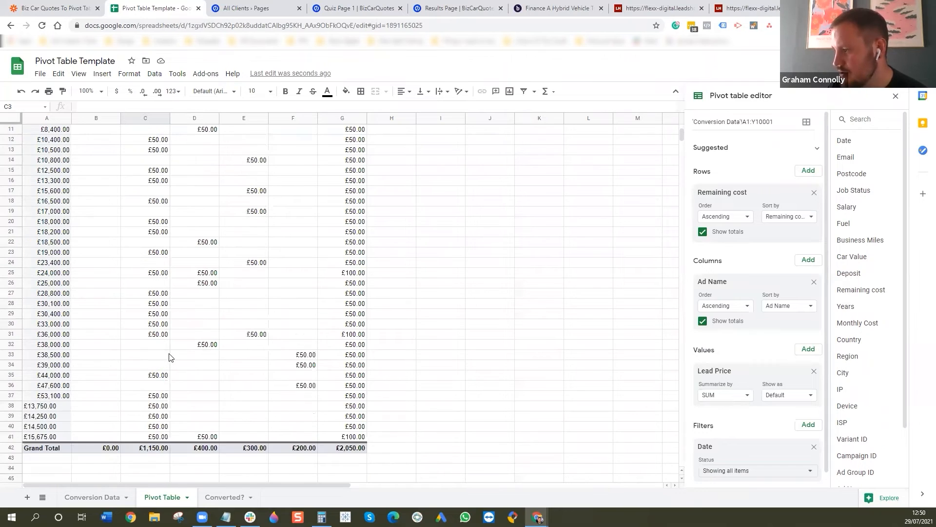
{"action": "scroll", "coordinate": [155, 332], "scroll_direction": "up", "scroll_amount": 4}
{"action": "scroll", "coordinate": [159, 295], "scroll_direction": "down", "scroll_amount": 3}
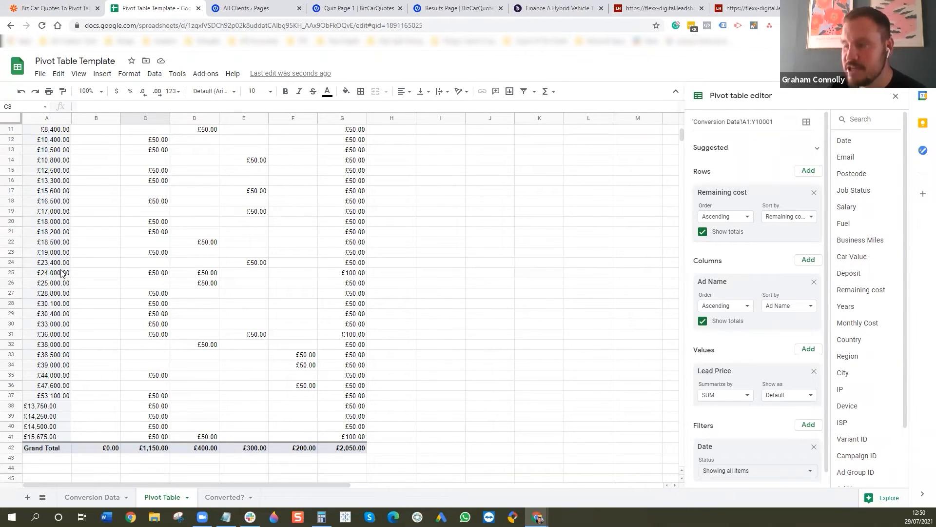
- Review the lead prices per ad by remaining cost, highlighting the rows from £25,000 down to row 41
{"action": "scroll", "coordinate": [156, 251], "scroll_direction": "up", "scroll_amount": 1}
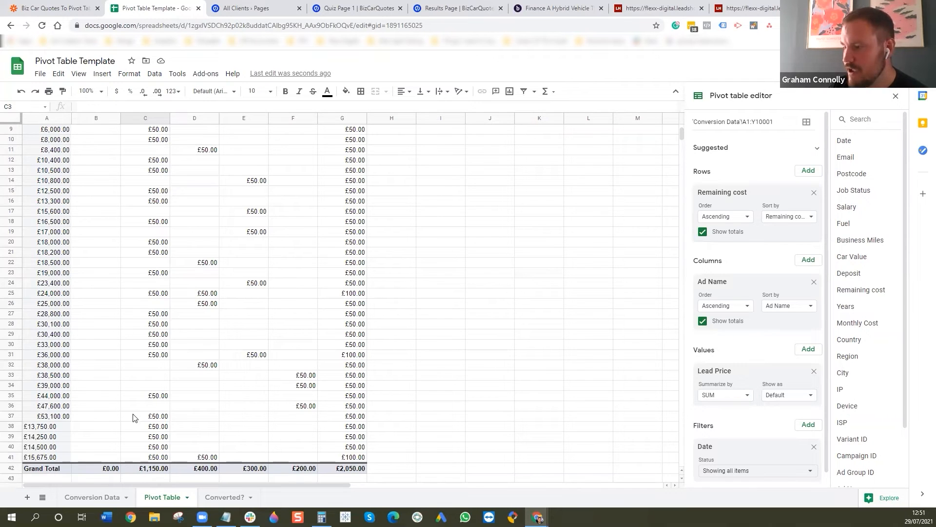
{"action": "scroll", "coordinate": [179, 416], "scroll_direction": "up", "scroll_amount": 4}
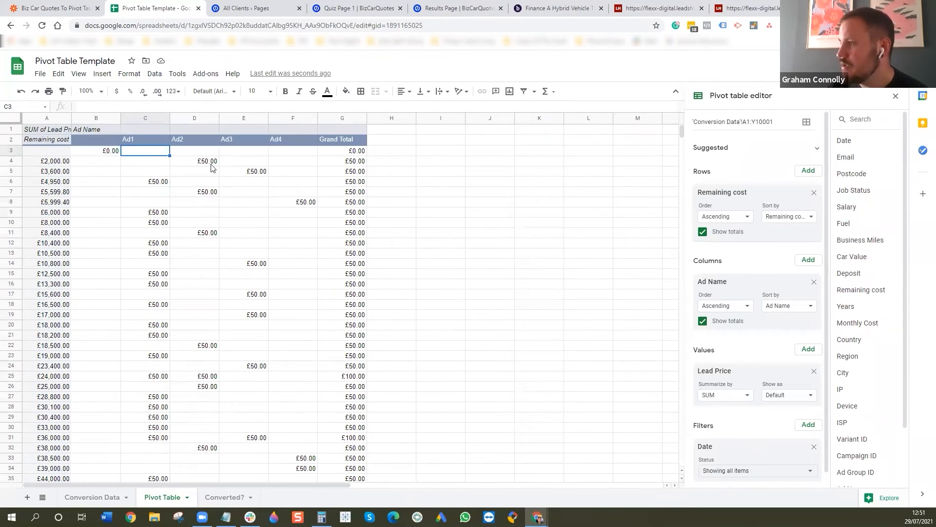
{"action": "scroll", "coordinate": [275, 261], "scroll_direction": "down", "scroll_amount": 3}
{"action": "left_click_drag", "start_coordinate": [10, 314], "coordinate": [238, 469]}
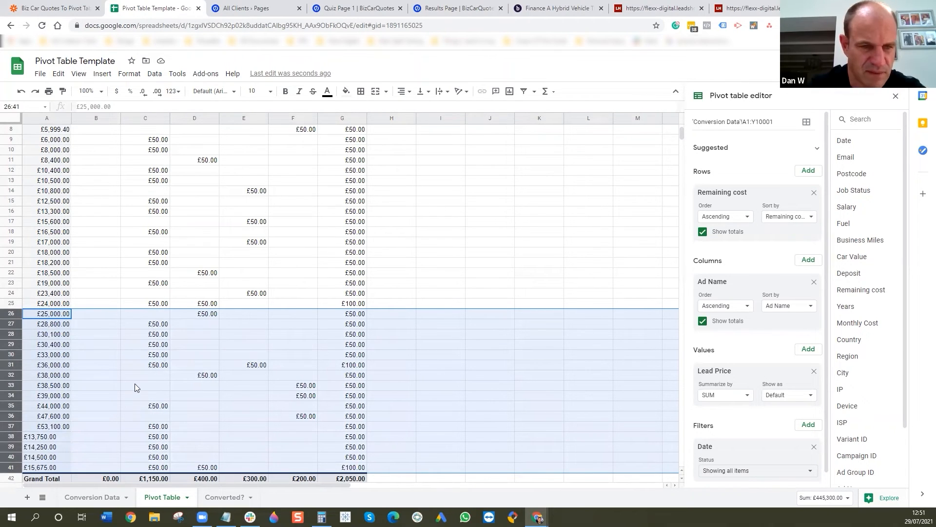
{"action": "left_click", "coordinate": [389, 328]}
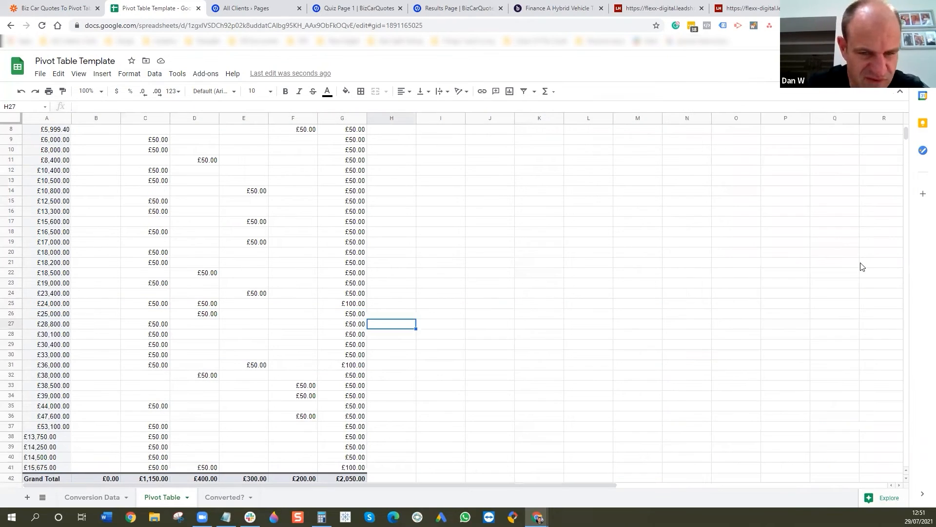
{"action": "left_click", "coordinate": [211, 280]}
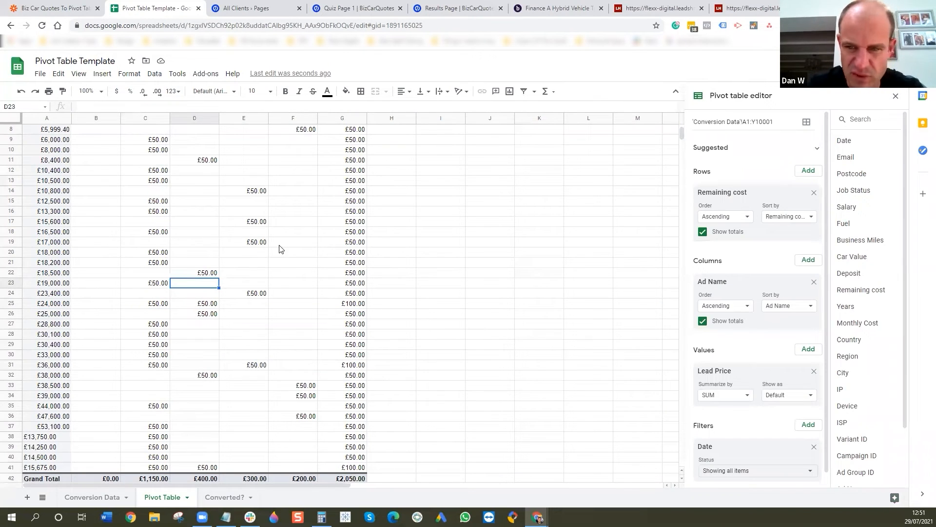
- Replace Remaining cost with City as the pivot table's row field and look through the other available fields
{"action": "left_click", "coordinate": [814, 194]}
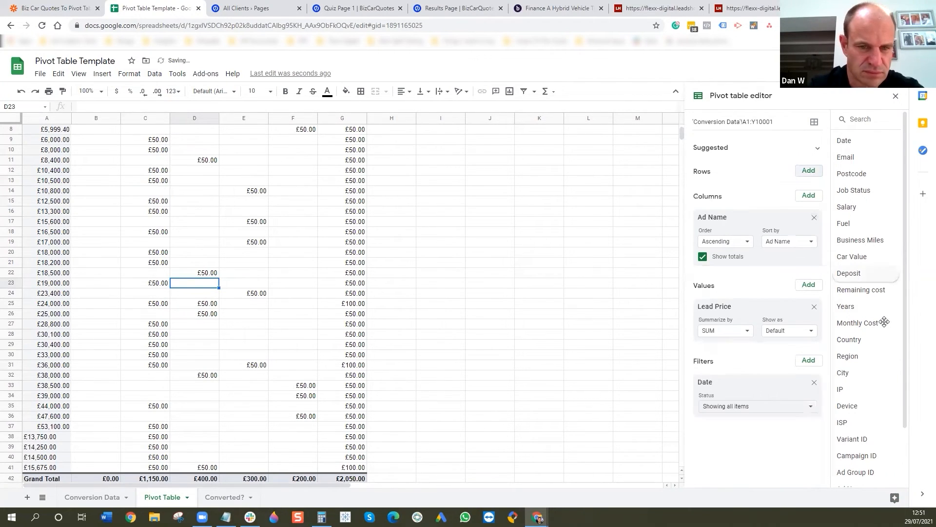
{"action": "left_click_drag", "start_coordinate": [862, 374], "coordinate": [737, 185]}
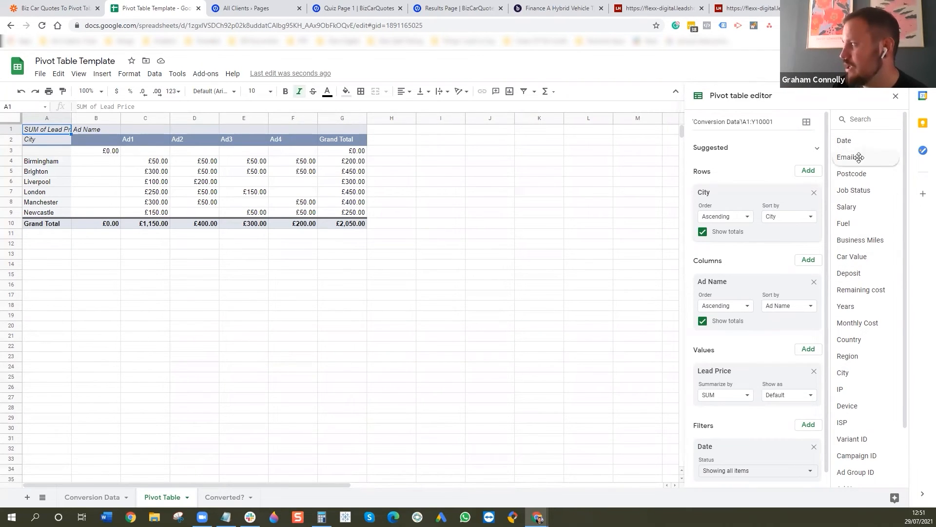
{"action": "scroll", "coordinate": [881, 437], "scroll_direction": "down", "scroll_amount": 2}
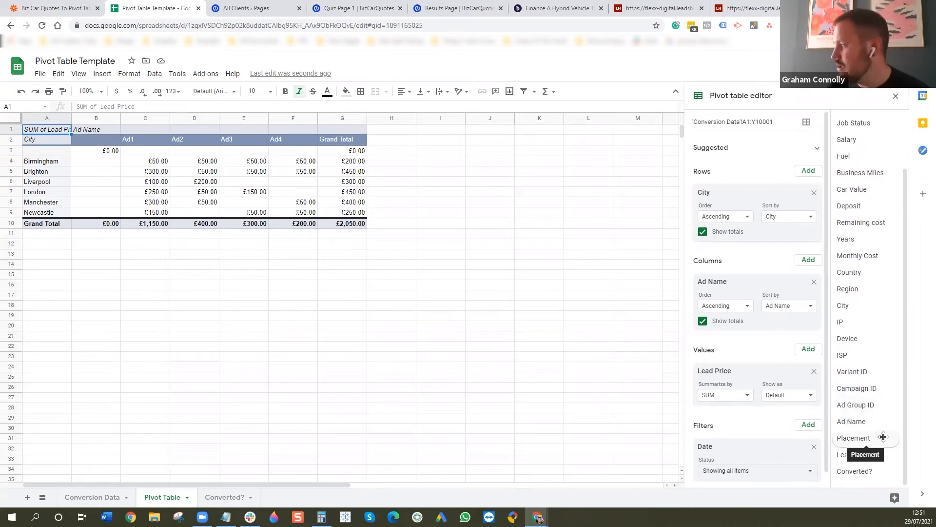
- Replace City with Placement as the pivot table's row field
{"action": "left_click", "coordinate": [814, 193]}
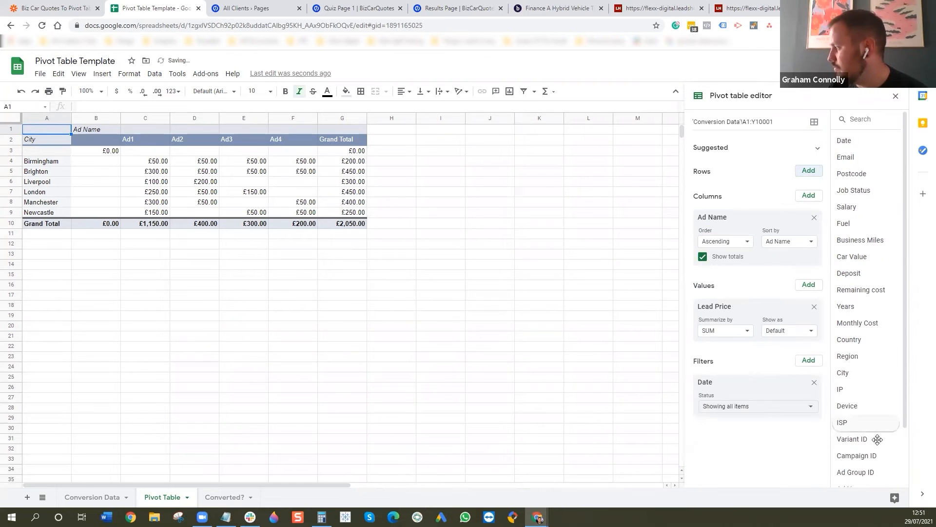
{"action": "scroll", "coordinate": [877, 432], "scroll_direction": "down", "scroll_amount": 2}
{"action": "left_click_drag", "start_coordinate": [873, 437], "coordinate": [780, 192]}
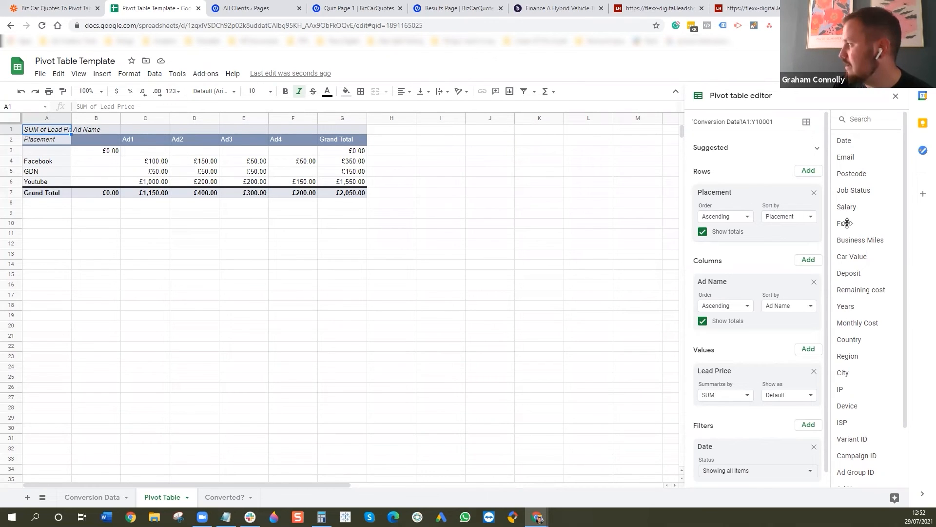
- Try City as a second row field beneath Placement, and remove both row fields from the pivot table
{"action": "left_click_drag", "start_coordinate": [868, 381], "coordinate": [736, 253]}
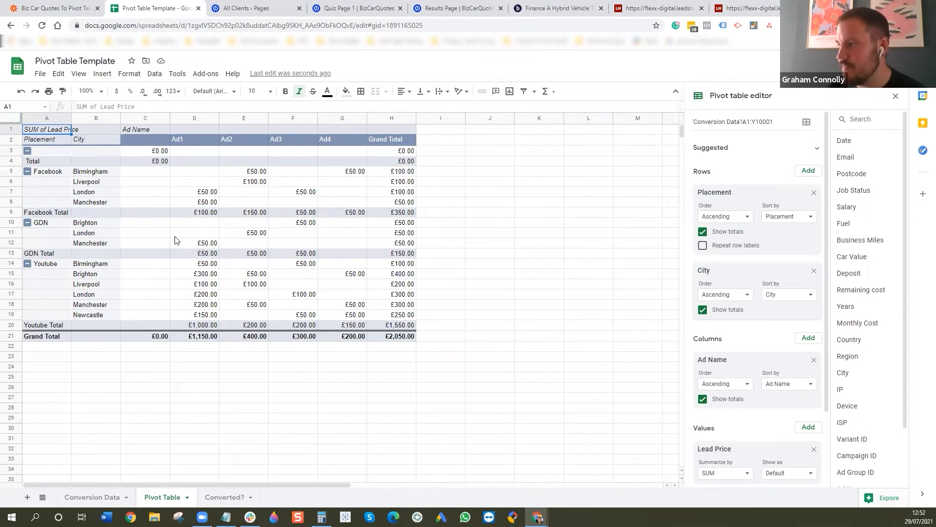
{"action": "left_click", "coordinate": [814, 192]}
{"action": "left_click", "coordinate": [814, 193]}
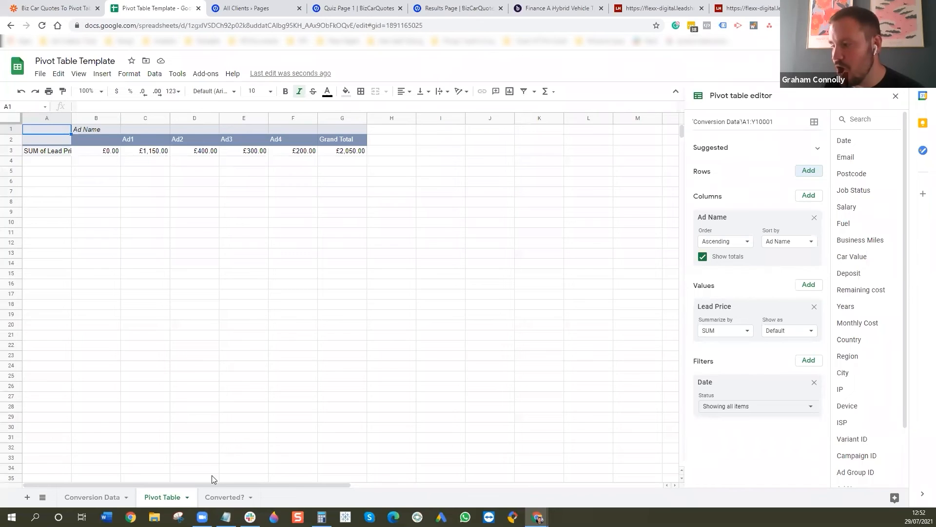
- Examine the Converted? sheet's list of emails in A2:A16 and the Yes value beside the first one
{"action": "left_click", "coordinate": [229, 498]}
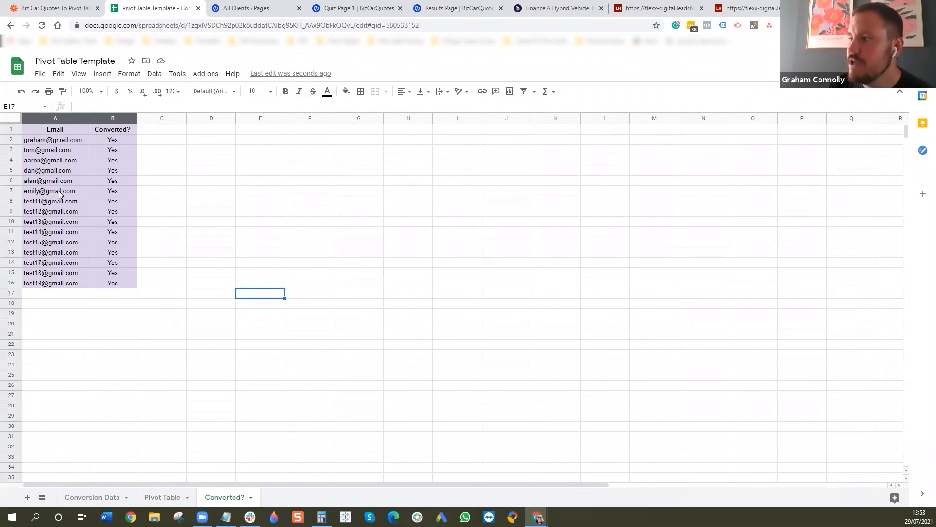
{"action": "left_click_drag", "start_coordinate": [61, 144], "coordinate": [47, 285]}
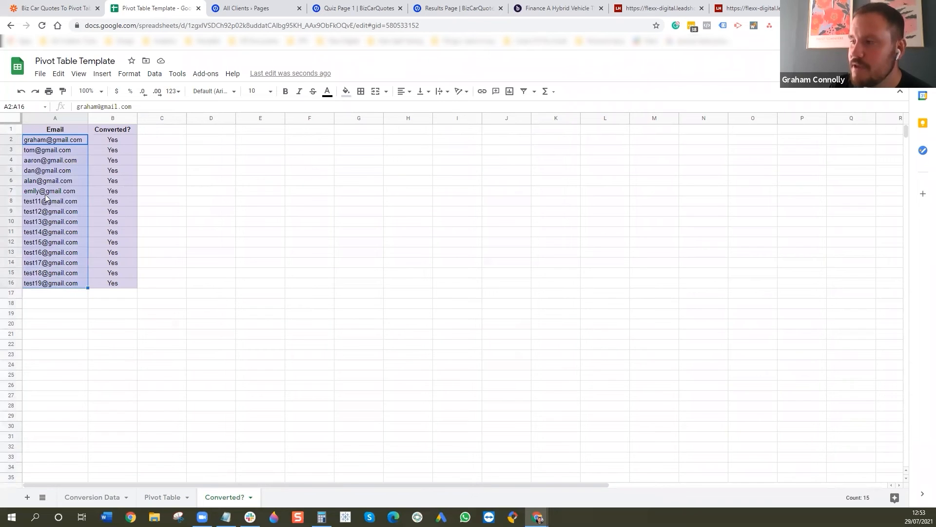
{"action": "left_click", "coordinate": [119, 143]}
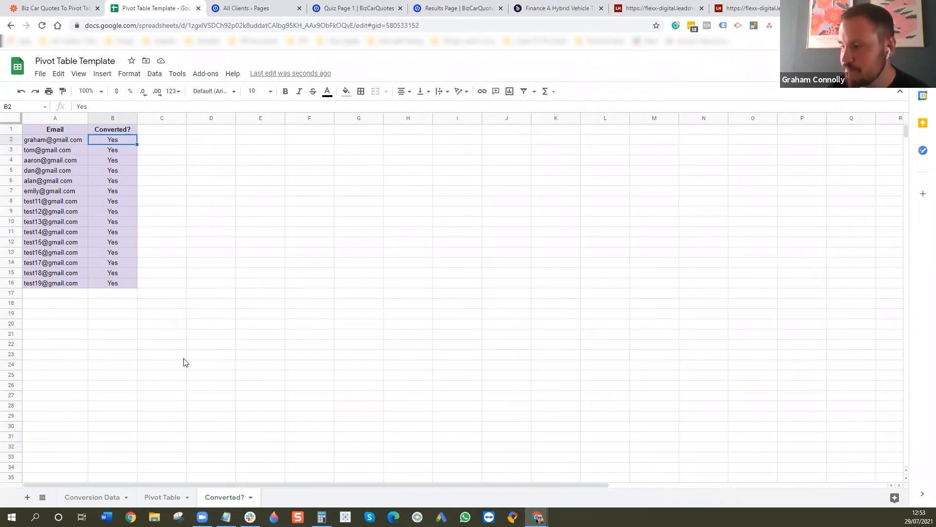
- Fill the VLOOKUP formula from Y41 up to Y2 in the Conversion Data sheet's Converted? column
{"action": "left_click", "coordinate": [105, 496]}
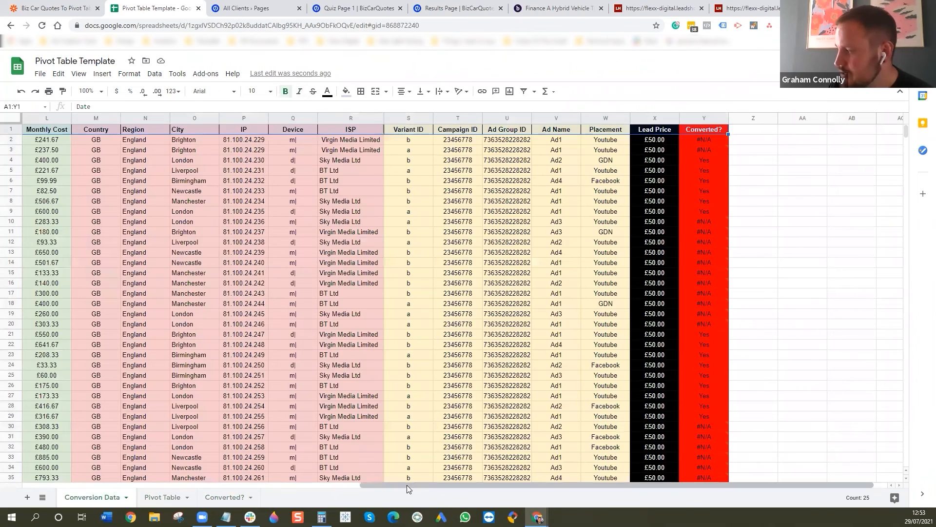
{"action": "left_click_drag", "start_coordinate": [407, 484], "coordinate": [434, 485]}
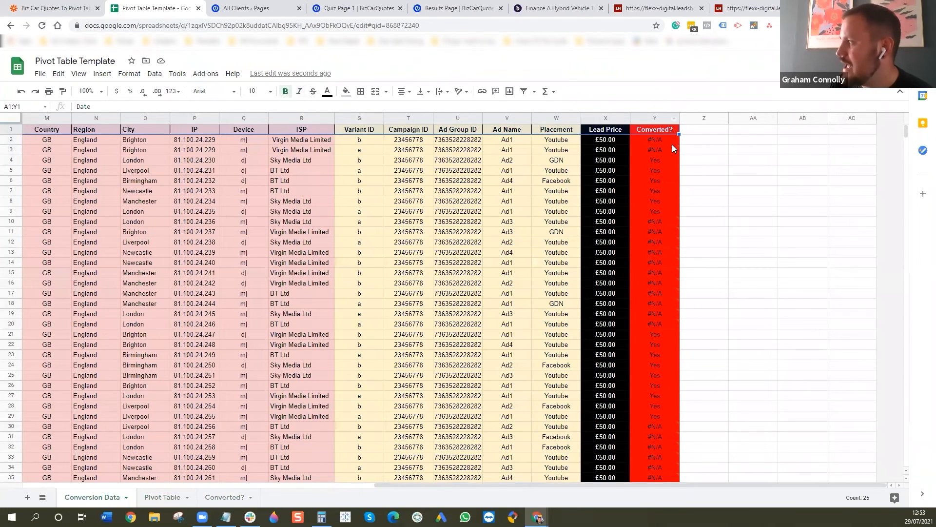
{"action": "scroll", "coordinate": [671, 147], "scroll_direction": "down", "scroll_amount": 5}
{"action": "left_click", "coordinate": [664, 314]}
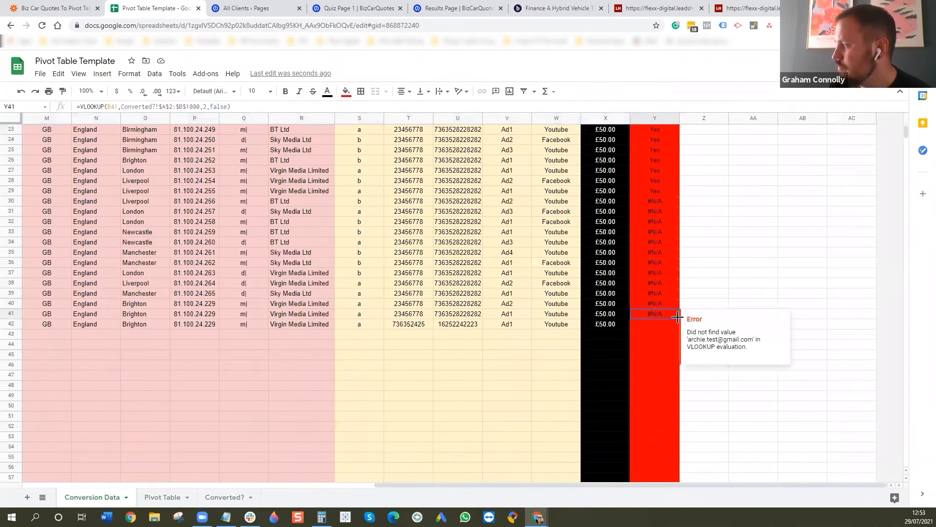
{"action": "left_click_drag", "start_coordinate": [676, 317], "coordinate": [661, 140]}
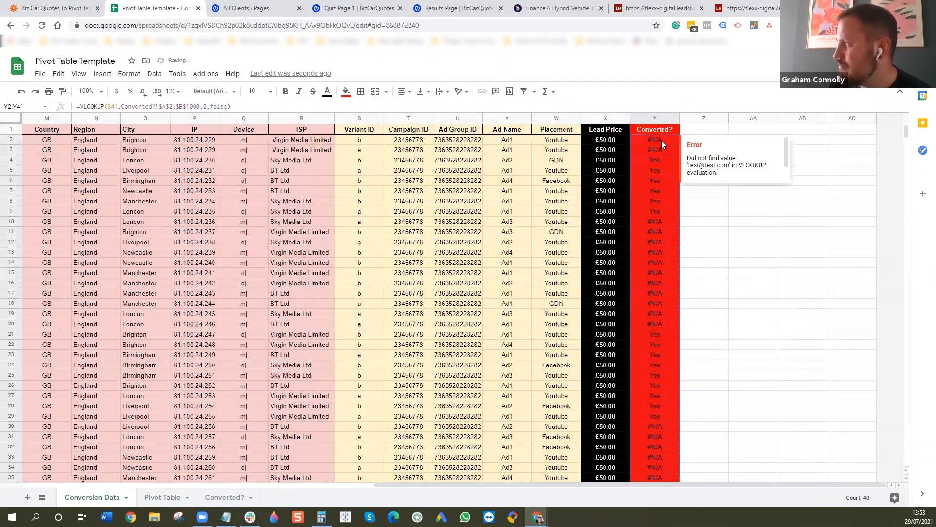
- Examine the VLOOKUP formula in Y2, checking it against the Email column and the Converted? sheet's lookup range
{"action": "left_click", "coordinate": [662, 140]}
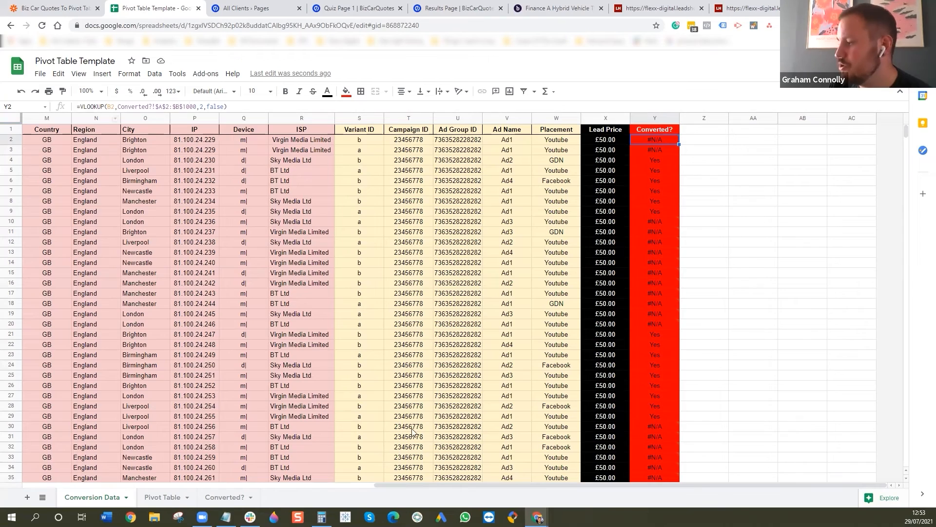
{"action": "left_click_drag", "start_coordinate": [432, 483], "coordinate": [282, 484]}
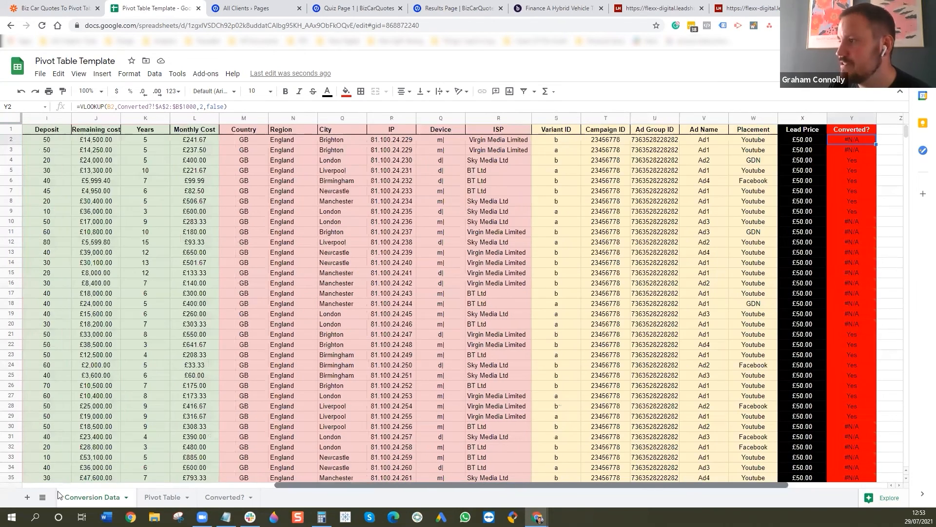
{"action": "scroll", "coordinate": [175, 177], "scroll_direction": "left", "scroll_amount": 6}
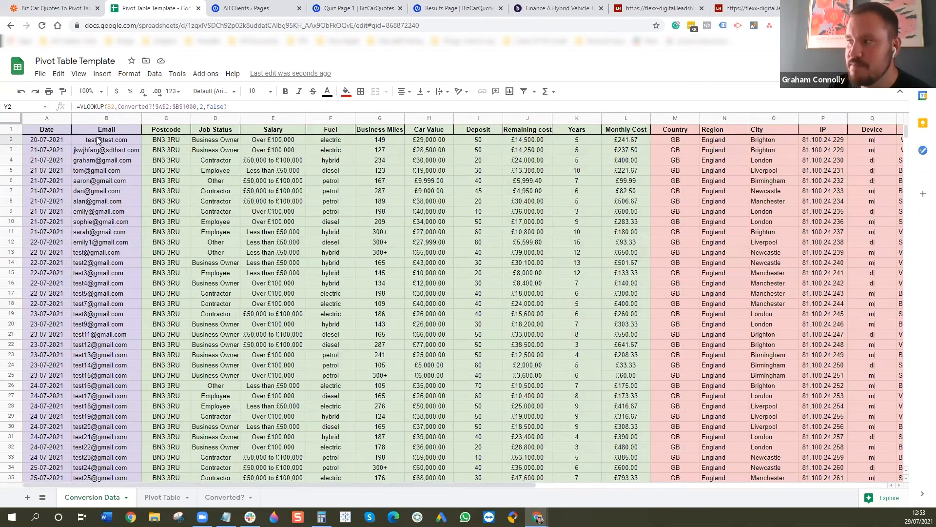
{"action": "mouse_move", "coordinate": [105, 142]}
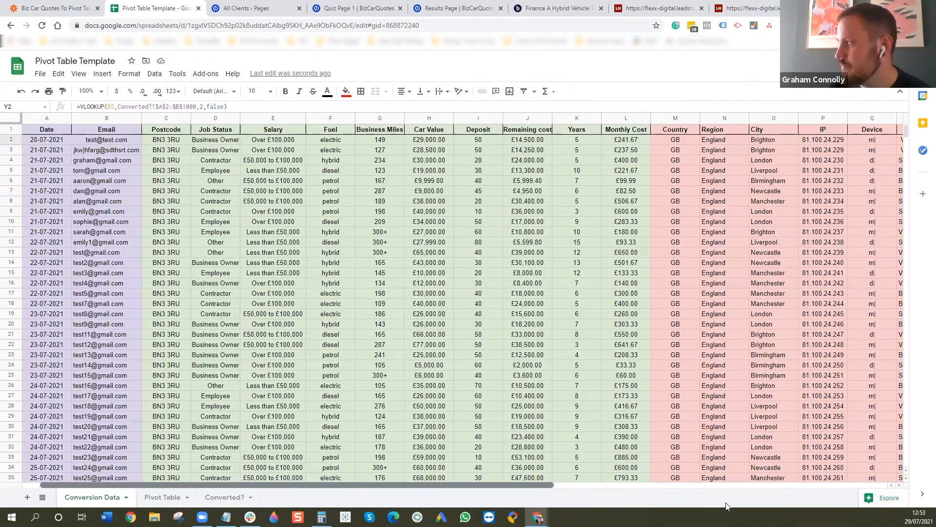
{"action": "scroll", "coordinate": [417, 304], "scroll_direction": "right", "scroll_amount": 10}
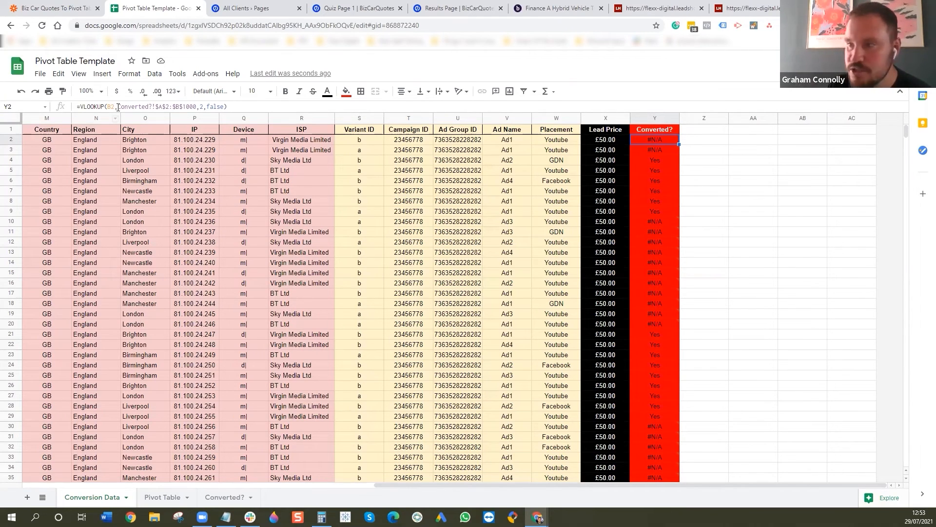
{"action": "left_click", "coordinate": [237, 497]}
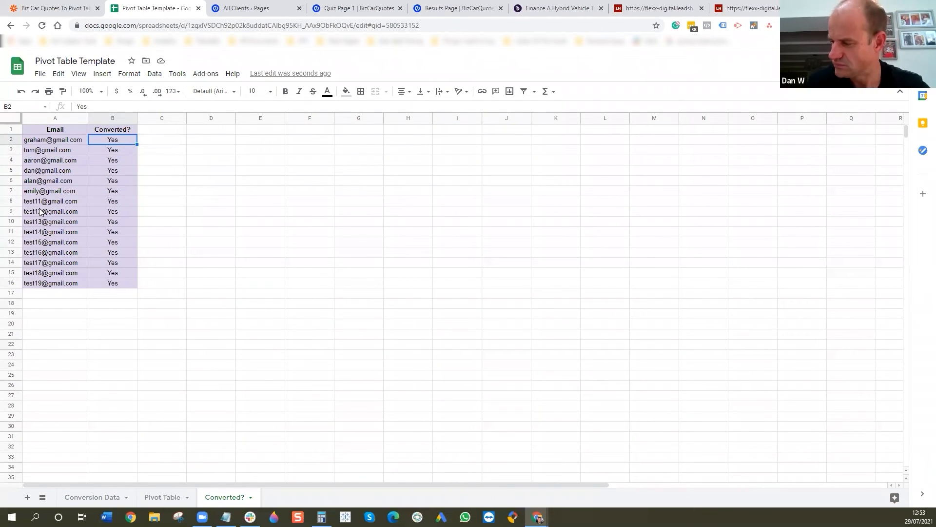
{"action": "left_click", "coordinate": [103, 498]}
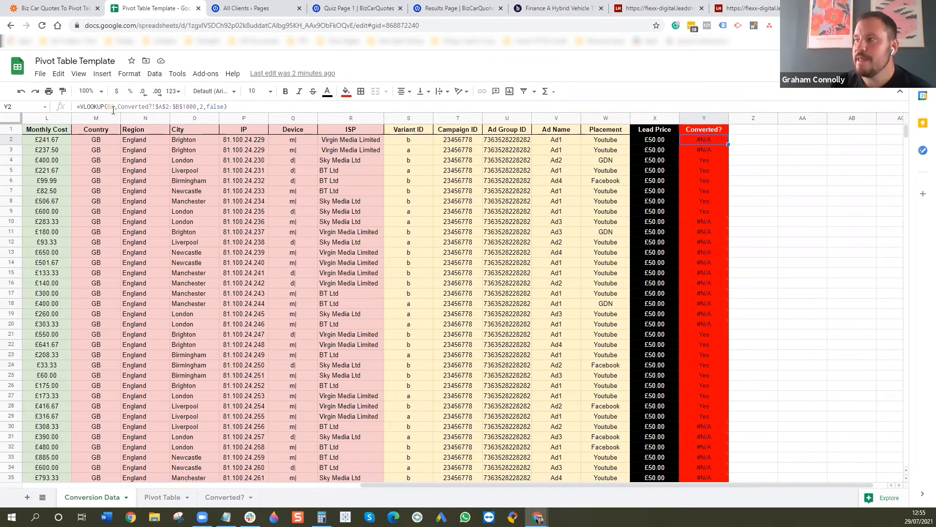
- Trace the formula's lookup key to the email in B2 and inspect the VLOOKUP formula in Y2 again
{"action": "left_click_drag", "start_coordinate": [396, 486], "coordinate": [73, 282]}
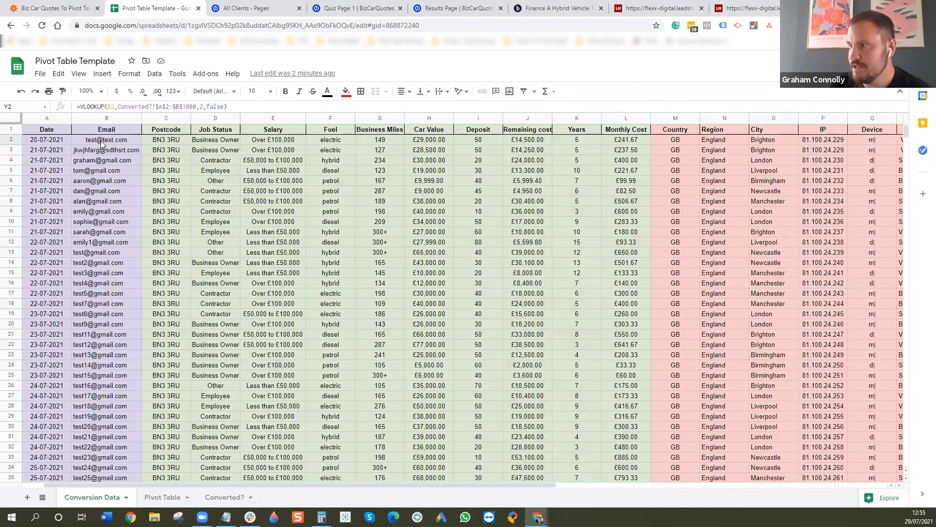
{"action": "left_click", "coordinate": [101, 143]}
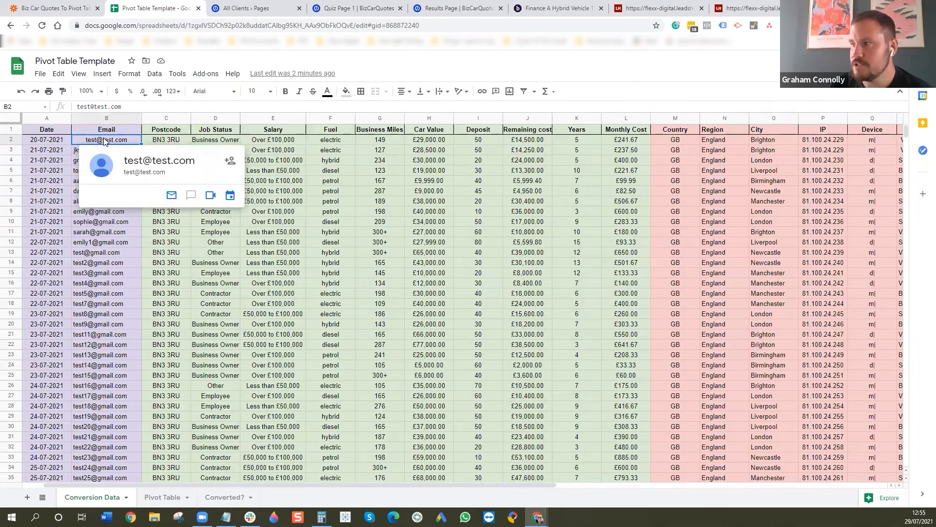
{"action": "left_click_drag", "start_coordinate": [321, 485], "coordinate": [664, 493]}
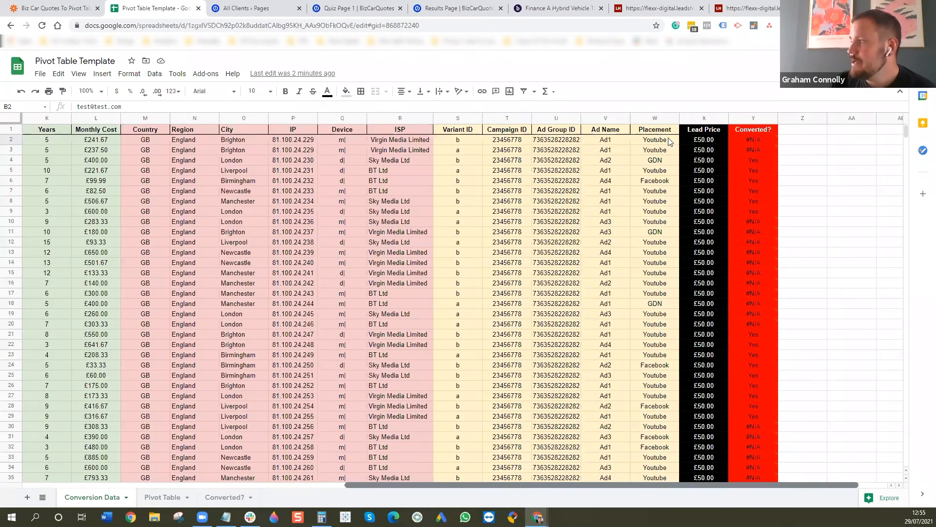
{"action": "left_click", "coordinate": [666, 140]}
{"action": "left_click", "coordinate": [118, 107]}
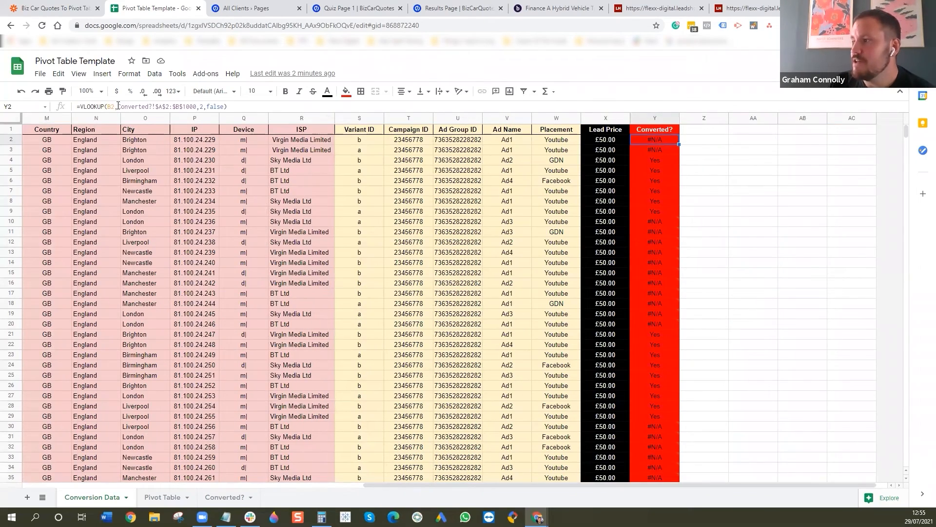
- Compare the Converted? sheet with Conversion Data and look over the empty rows below its email list
{"action": "left_click", "coordinate": [226, 497]}
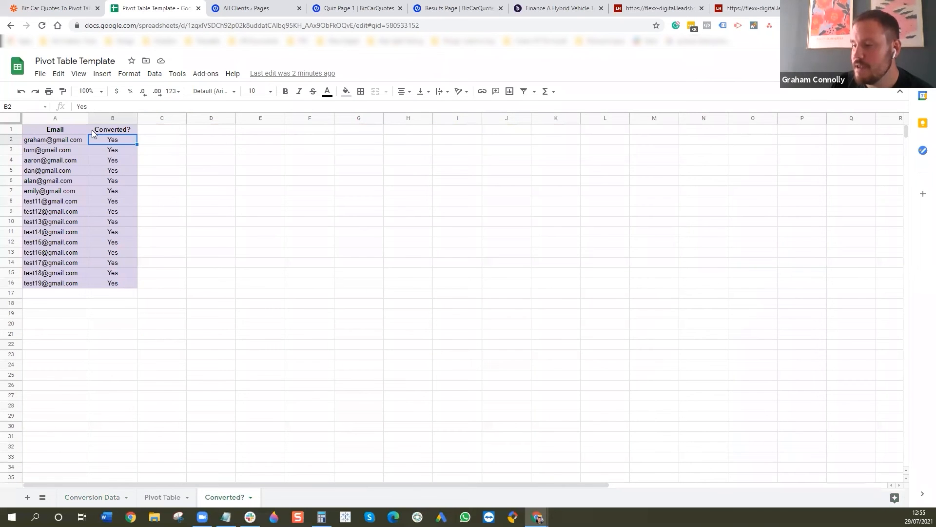
{"action": "left_click", "coordinate": [109, 498]}
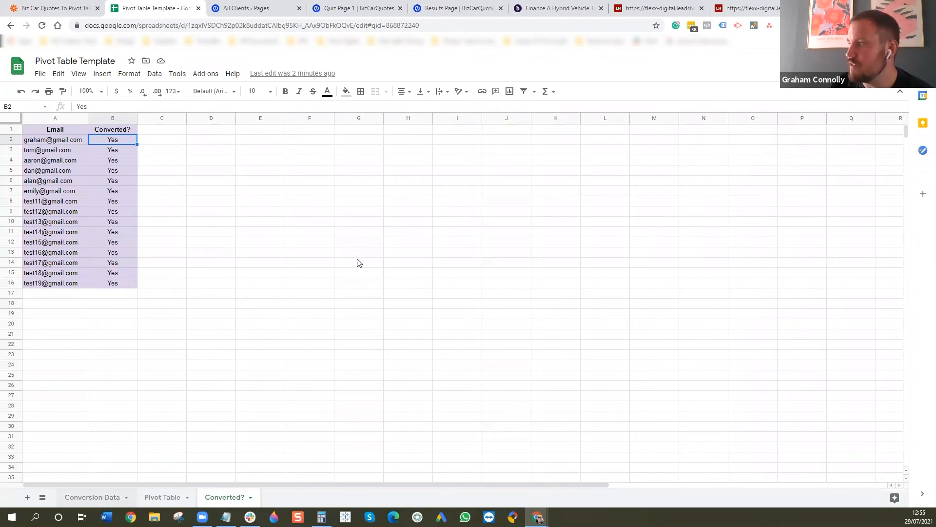
{"action": "left_click", "coordinate": [225, 497]}
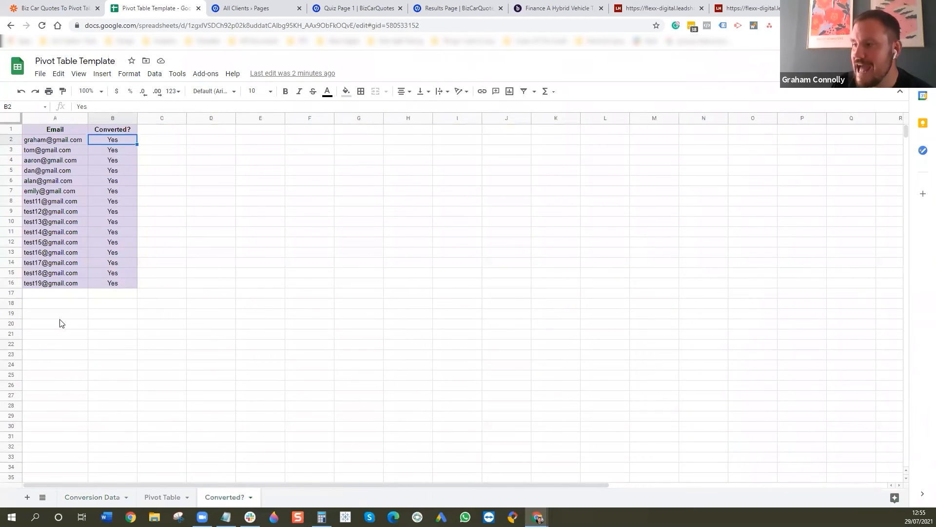
{"action": "scroll", "coordinate": [60, 314], "scroll_direction": "down", "scroll_amount": 18}
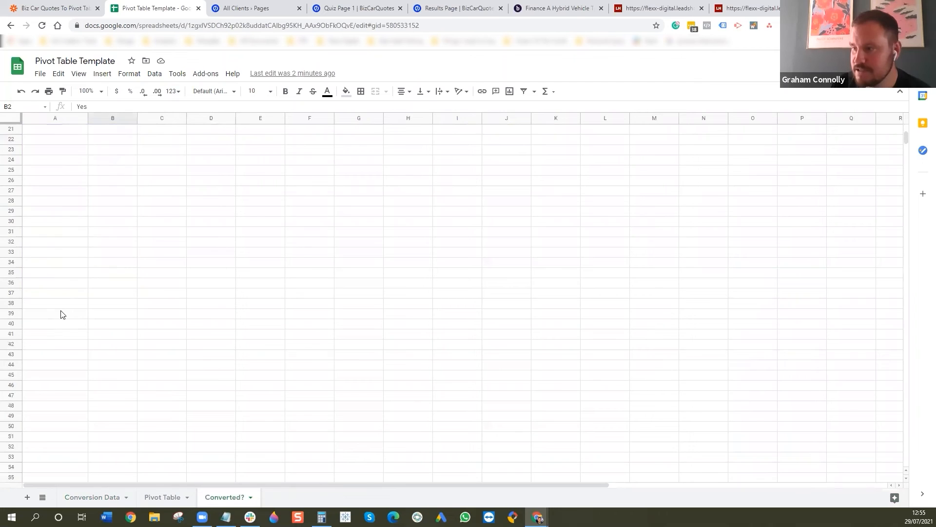
{"action": "left_click_drag", "start_coordinate": [906, 161], "coordinate": [688, 97]}
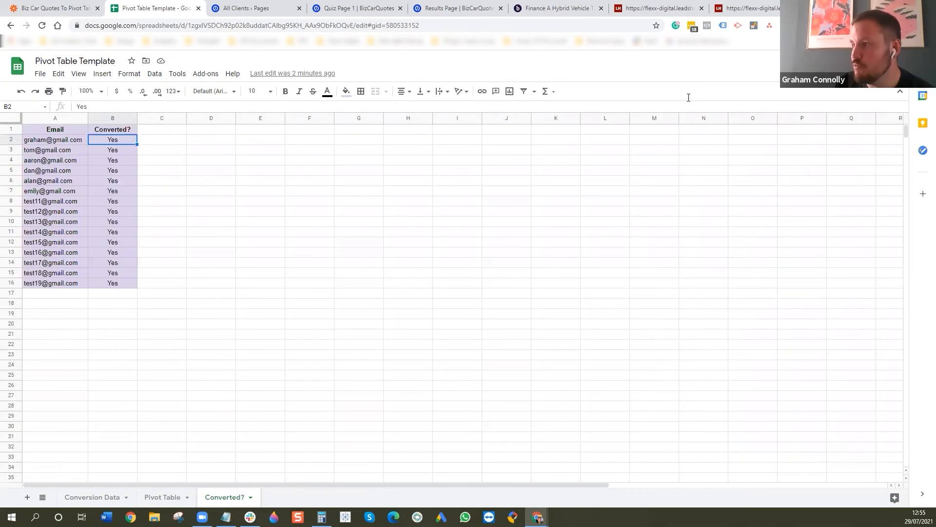
- Examine the lookup range and column index of the VLOOKUP formula in Y2 against the Converted? sheet
{"action": "left_click", "coordinate": [97, 497]}
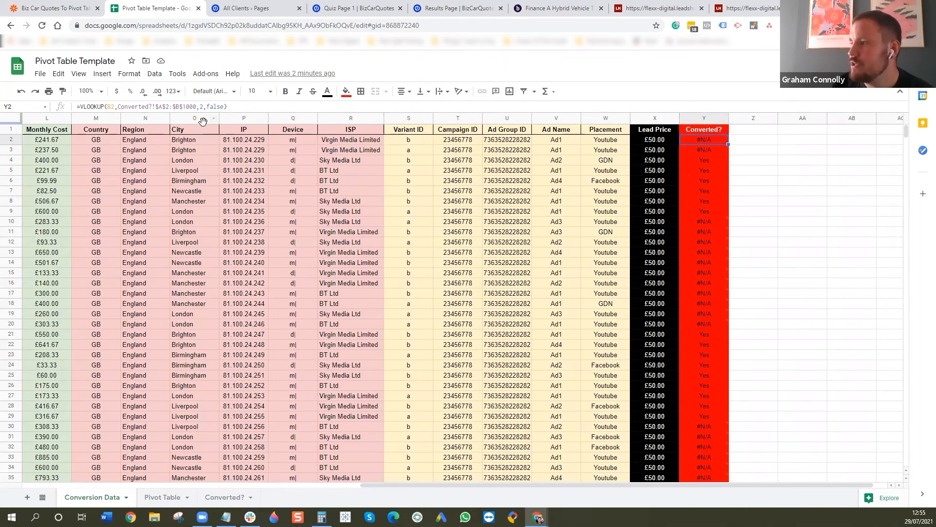
{"action": "left_click", "coordinate": [202, 108]}
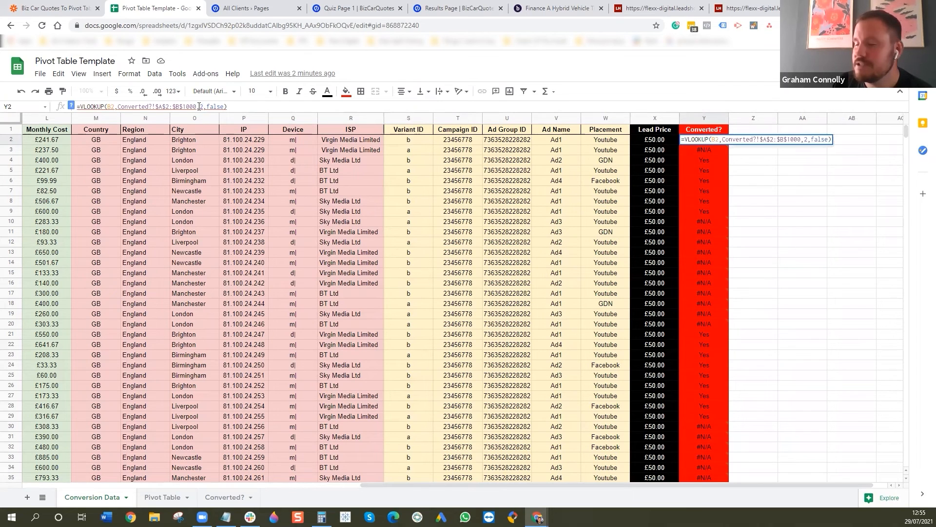
{"action": "mouse_move", "coordinate": [706, 142]}
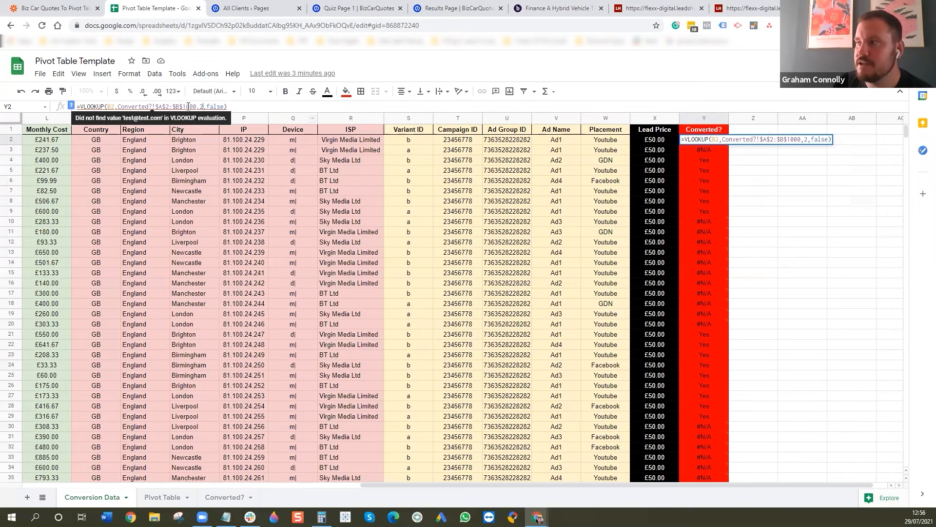
{"action": "left_click", "coordinate": [231, 498]}
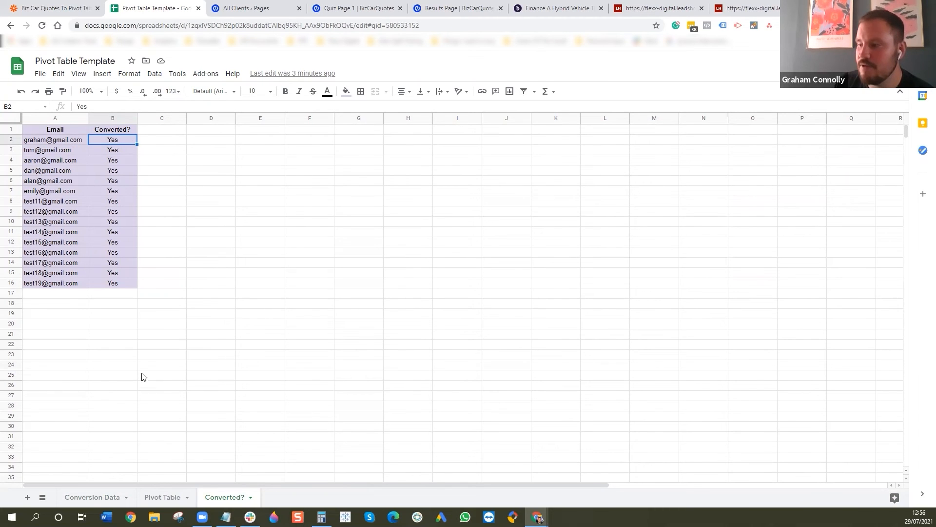
- Fill the VLOOKUP formula in the Conversion Data sheet's Converted? column from Y2 down to Y42
{"action": "left_click", "coordinate": [109, 498]}
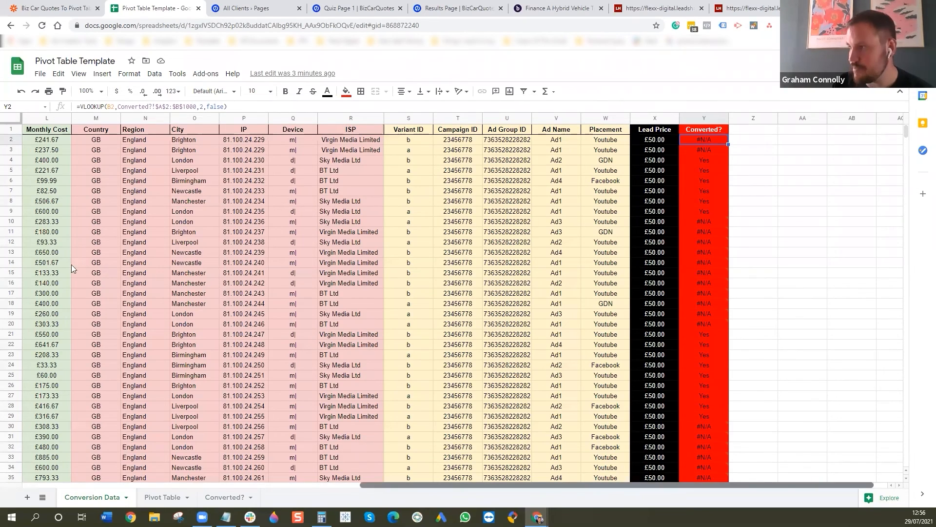
{"action": "scroll", "coordinate": [72, 264], "scroll_direction": "left", "scroll_amount": 5}
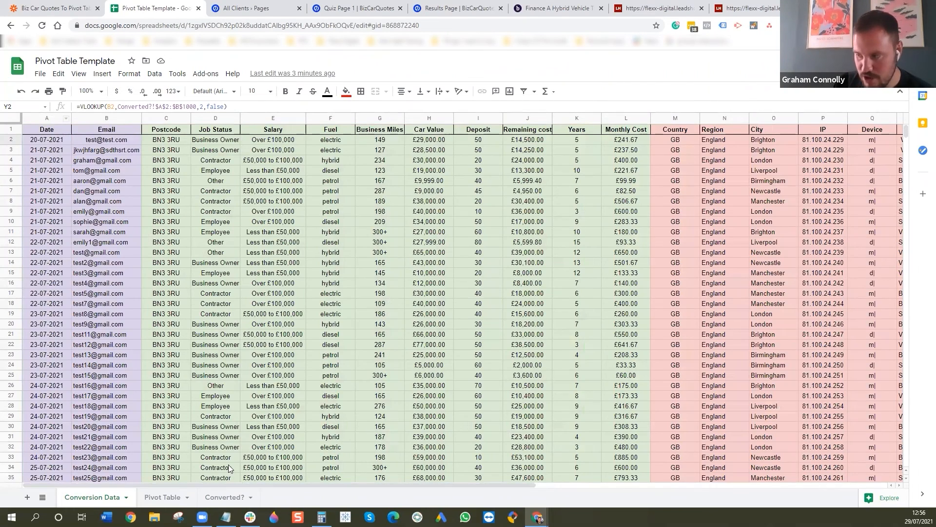
{"action": "left_click_drag", "start_coordinate": [240, 484], "coordinate": [337, 485]}
{"action": "scroll", "coordinate": [529, 467], "scroll_direction": "right", "scroll_amount": 7}
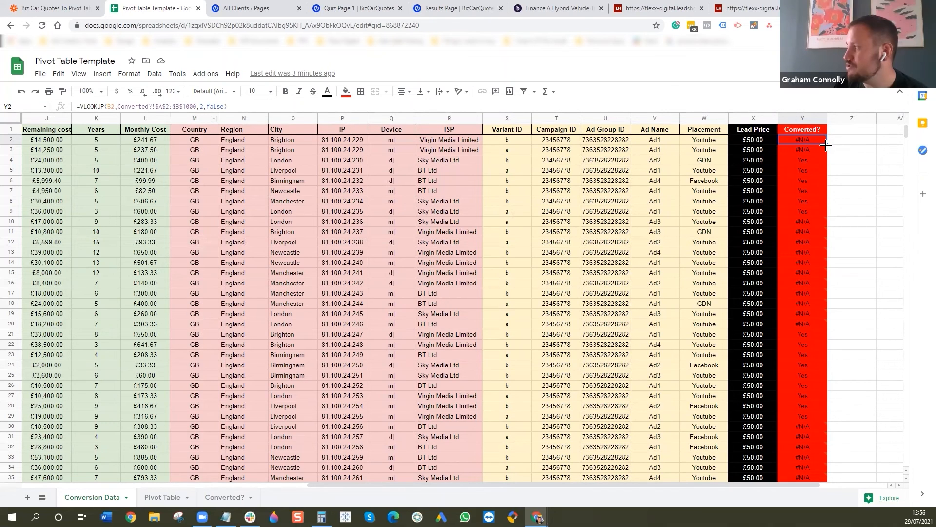
{"action": "scroll", "coordinate": [826, 215], "scroll_direction": "down", "scroll_amount": 10}
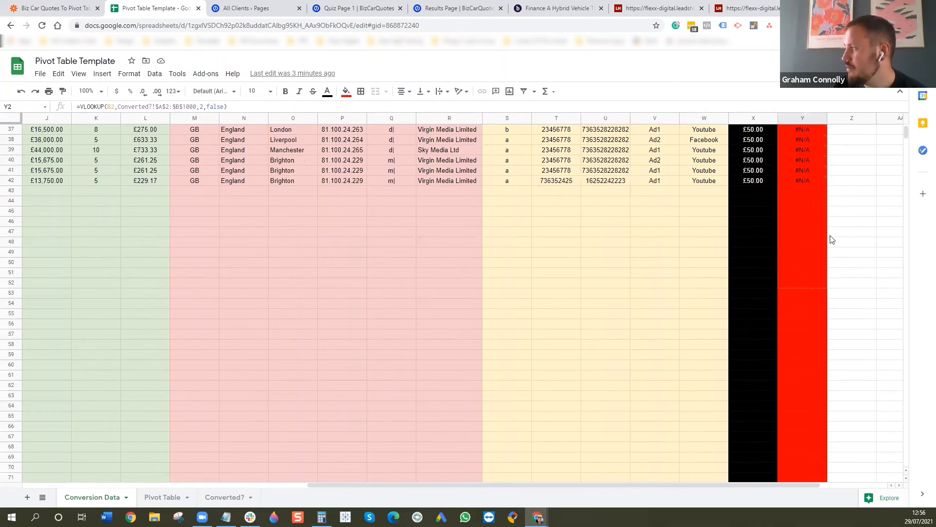
{"action": "left_click_drag", "start_coordinate": [825, 172], "coordinate": [826, 180]}
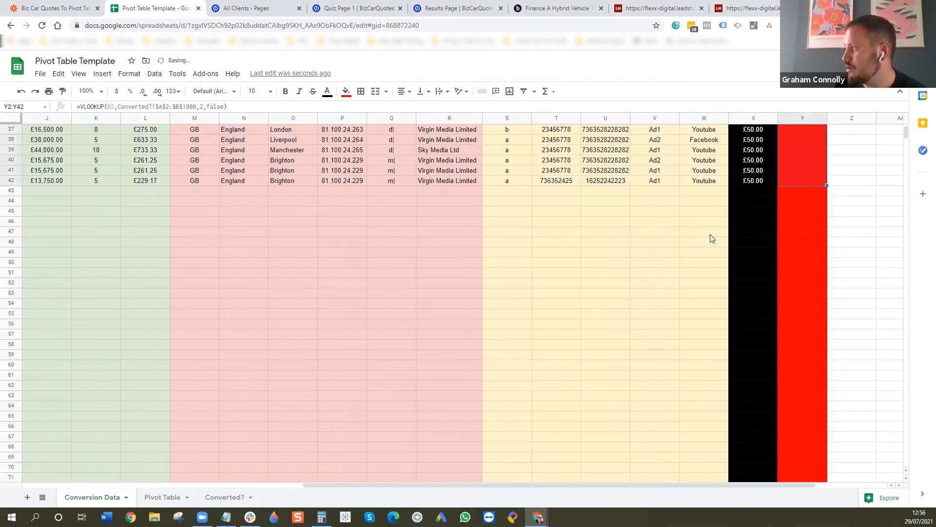
{"action": "scroll", "coordinate": [704, 225], "scroll_direction": "up", "scroll_amount": 3}
{"action": "scroll", "coordinate": [705, 226], "scroll_direction": "up", "scroll_amount": 6}
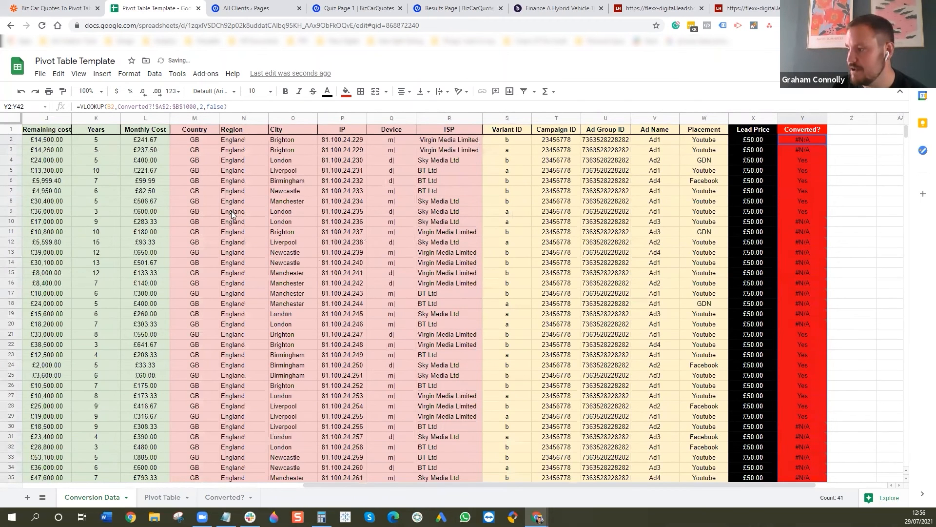
{"action": "left_click", "coordinate": [205, 211]}
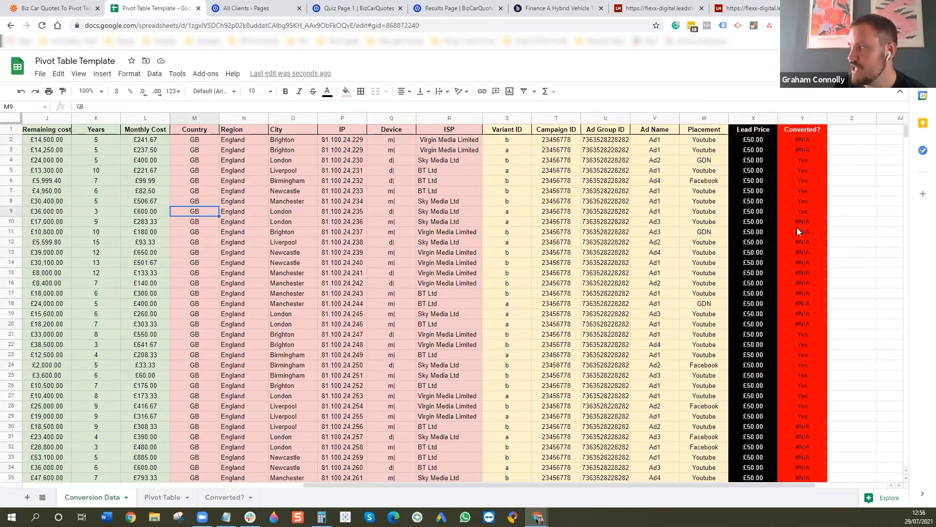
{"action": "left_click", "coordinate": [298, 239]}
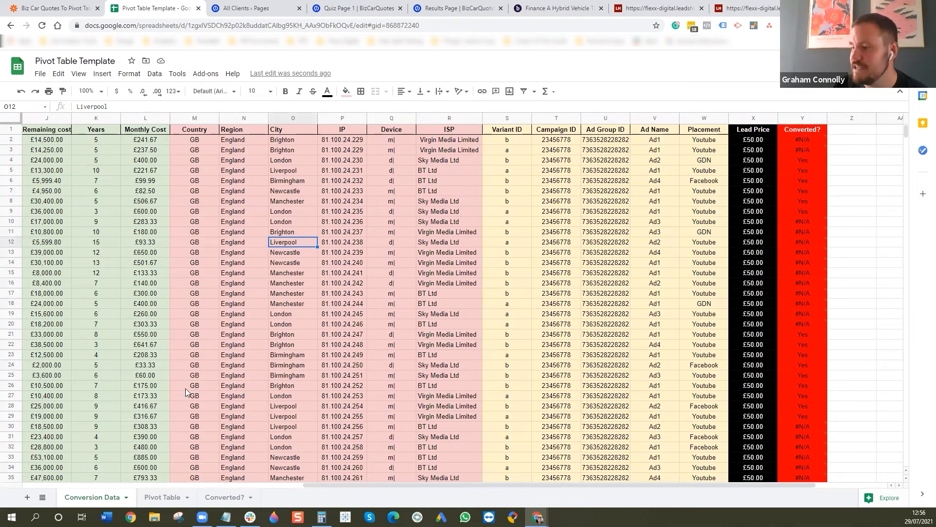
- Add the Converted? field to the rows of the pivot table in the Pivot Table sheet
{"action": "left_click", "coordinate": [166, 497]}
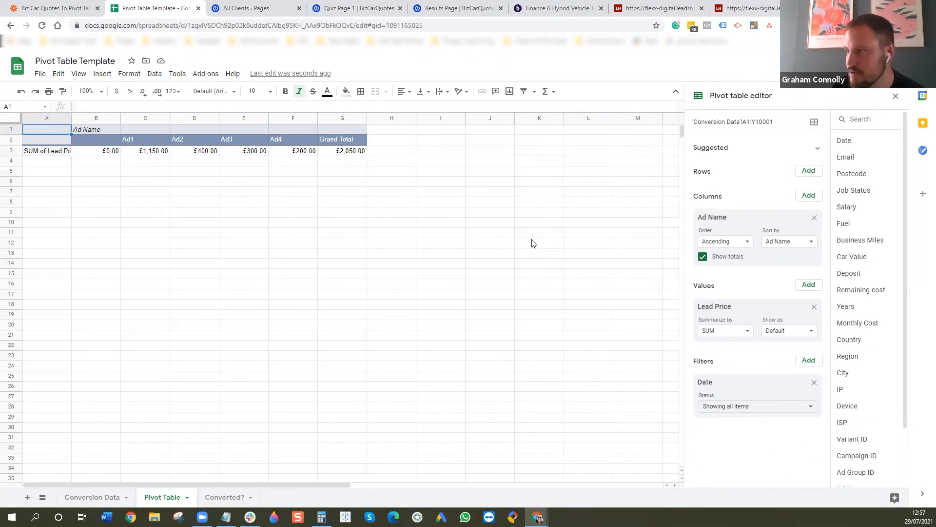
{"action": "scroll", "coordinate": [894, 414], "scroll_direction": "down", "scroll_amount": 3}
{"action": "left_click_drag", "start_coordinate": [832, 465], "coordinate": [727, 189]}
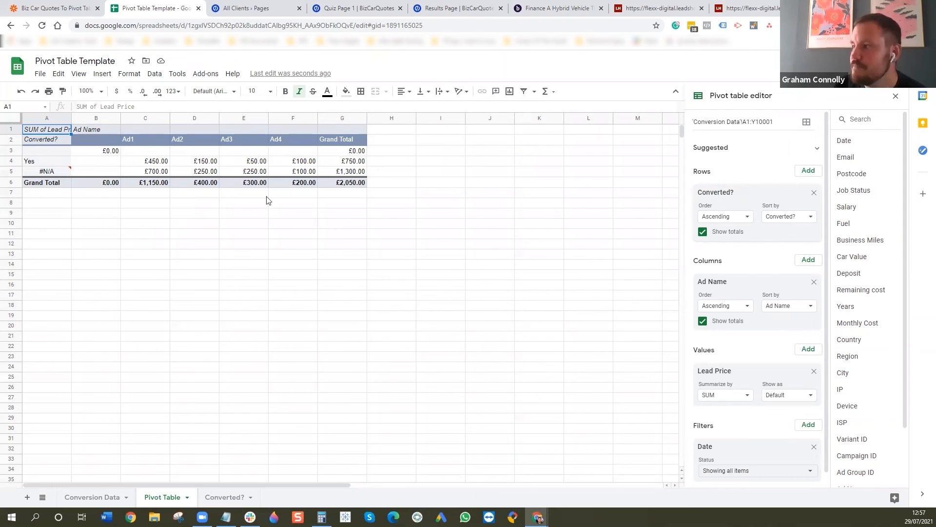
- Enter =C4/C6 in C11 below the pivot table to get Ad1's converted share, and fill it across to F11 for Ad2 to Ad4
{"action": "left_click", "coordinate": [153, 163]}
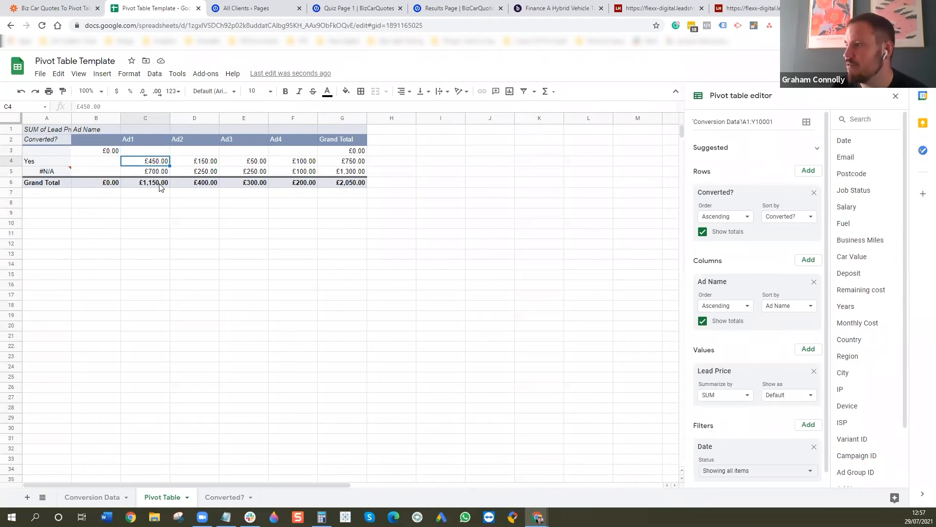
{"action": "left_click", "coordinate": [161, 236]}
{"action": "type", "text": "="}
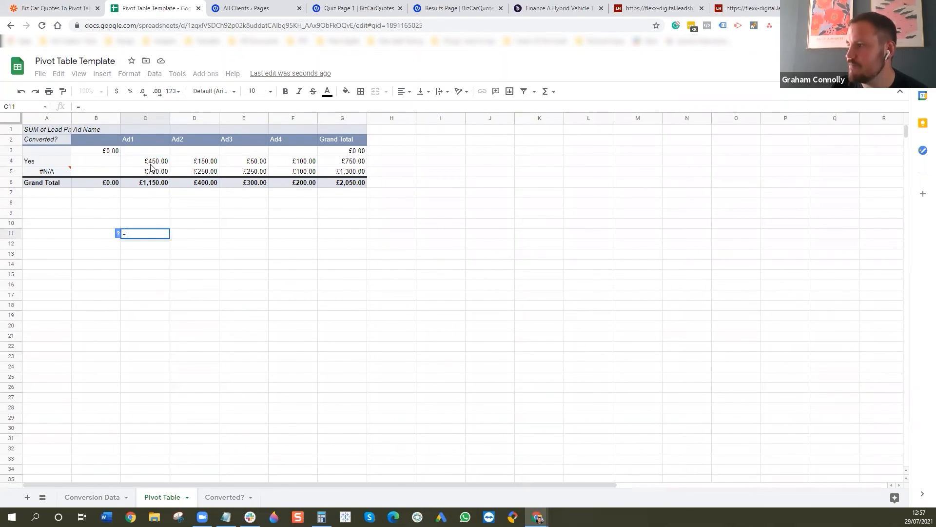
{"action": "left_click", "coordinate": [157, 165]}
{"action": "type", "text": "/"}
{"action": "left_click", "coordinate": [153, 185]}
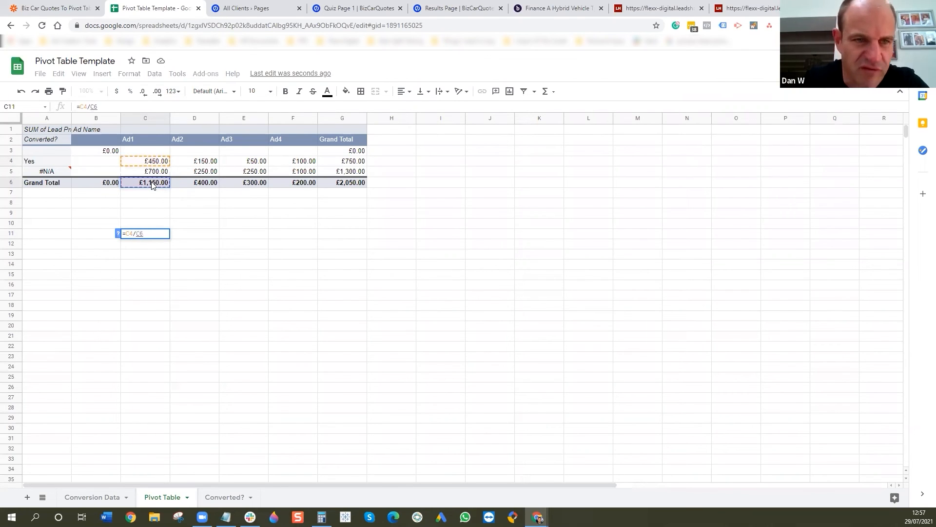
{"action": "key", "text": "Return"}
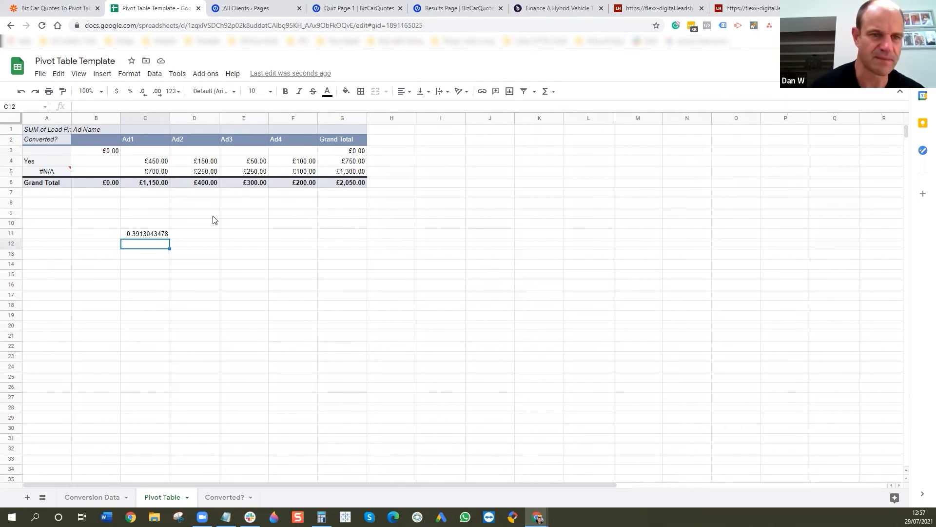
{"action": "left_click", "coordinate": [147, 234]}
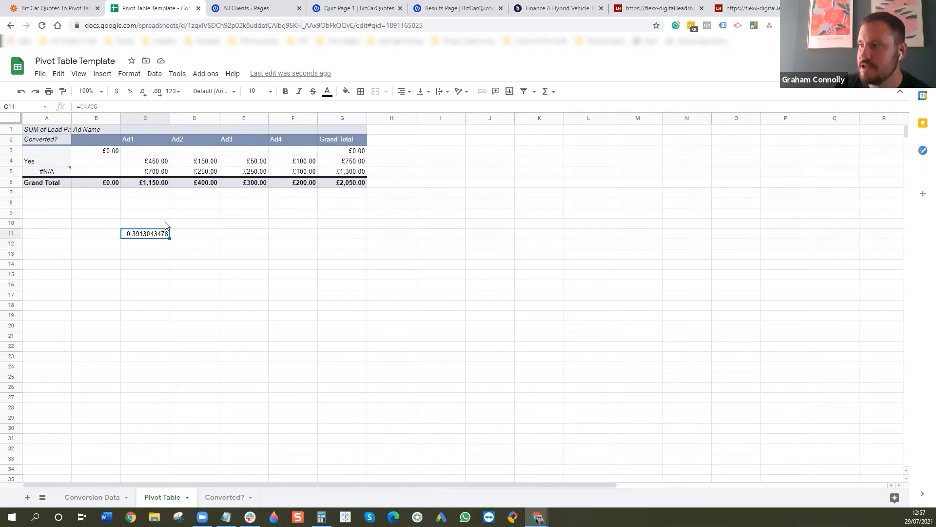
{"action": "left_click_drag", "start_coordinate": [170, 238], "coordinate": [298, 236]}
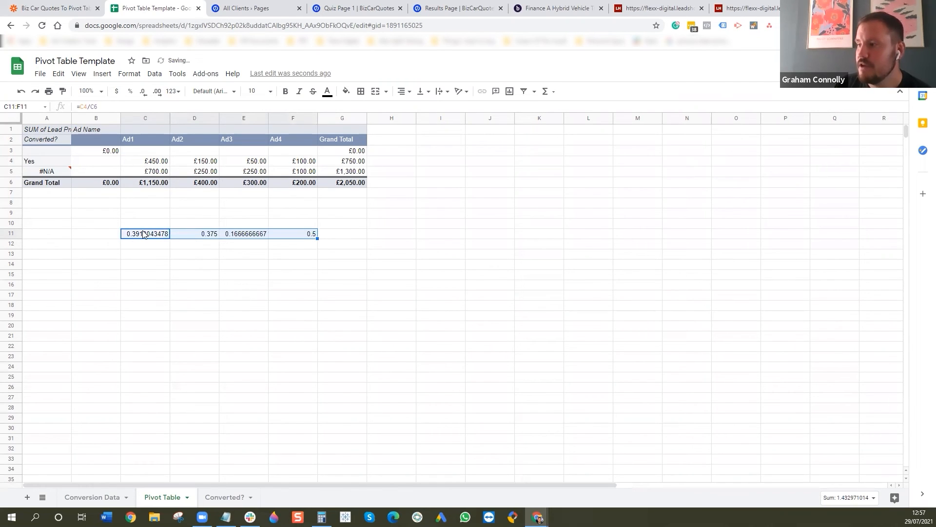
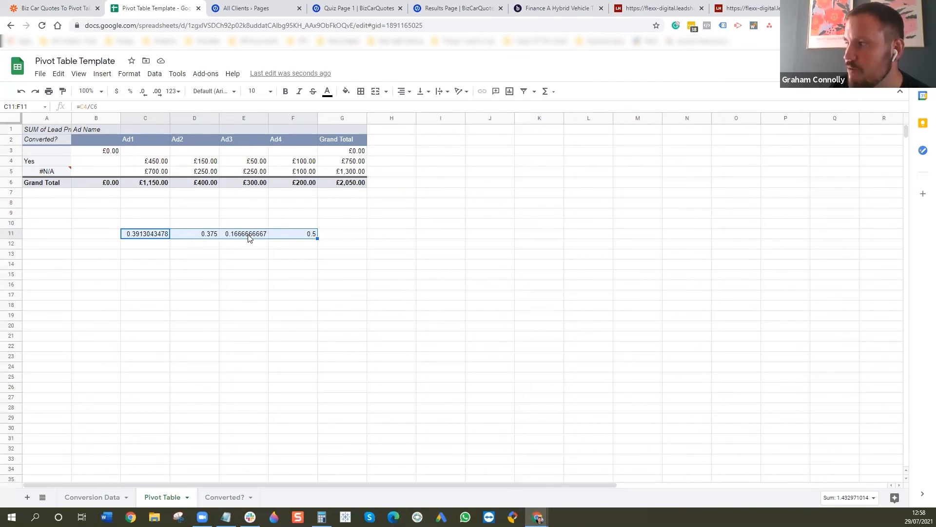
- Clear the share formulas in C11:F11 and replace Ad Name with ISP as the pivot table's column field
{"action": "key", "text": "Delete"}
{"action": "left_click", "coordinate": [215, 179]}
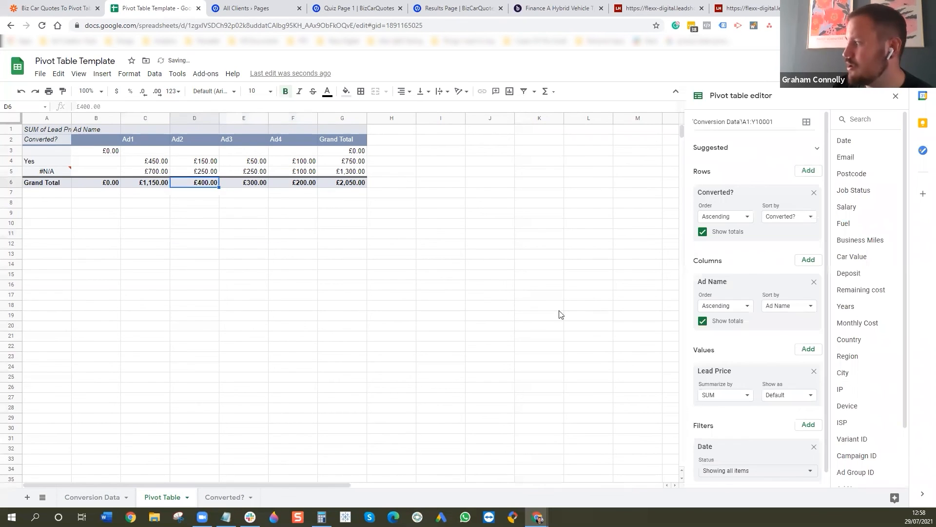
{"action": "left_click", "coordinate": [813, 283]}
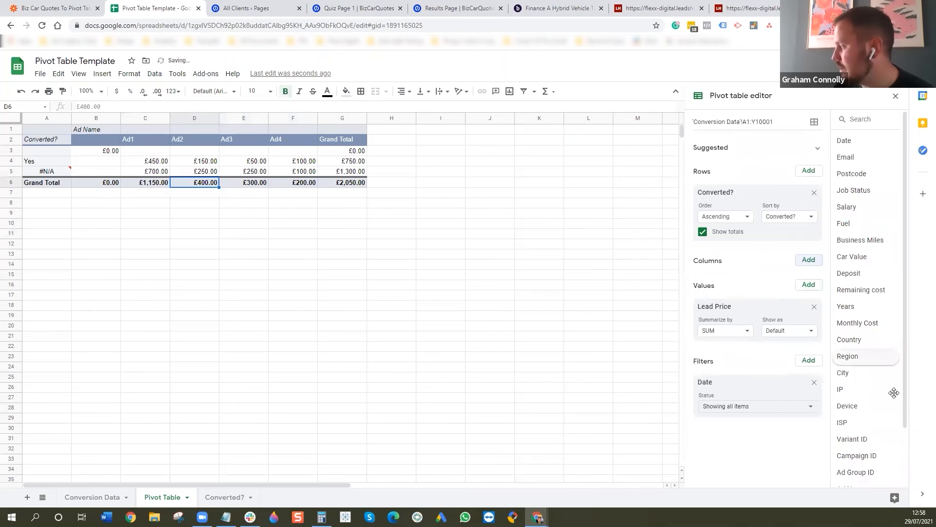
{"action": "left_click_drag", "start_coordinate": [800, 317], "coordinate": [751, 276]}
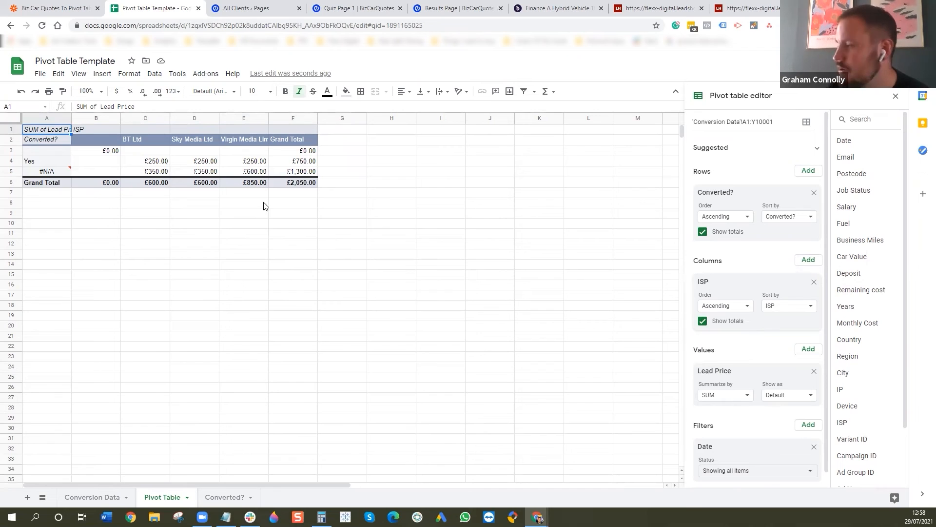
- Replace ISP with Job Status as the pivot table's column field
{"action": "left_click", "coordinate": [814, 282]}
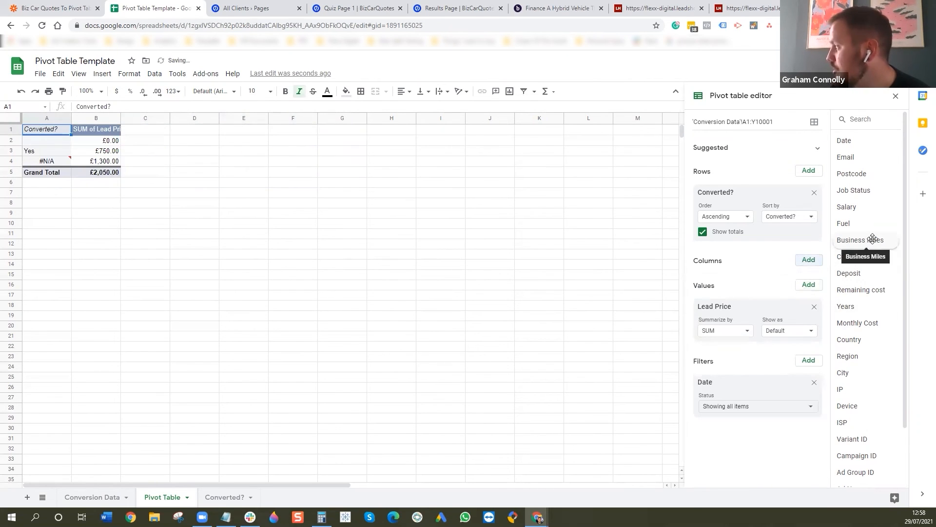
{"action": "left_click_drag", "start_coordinate": [870, 190], "coordinate": [730, 283]}
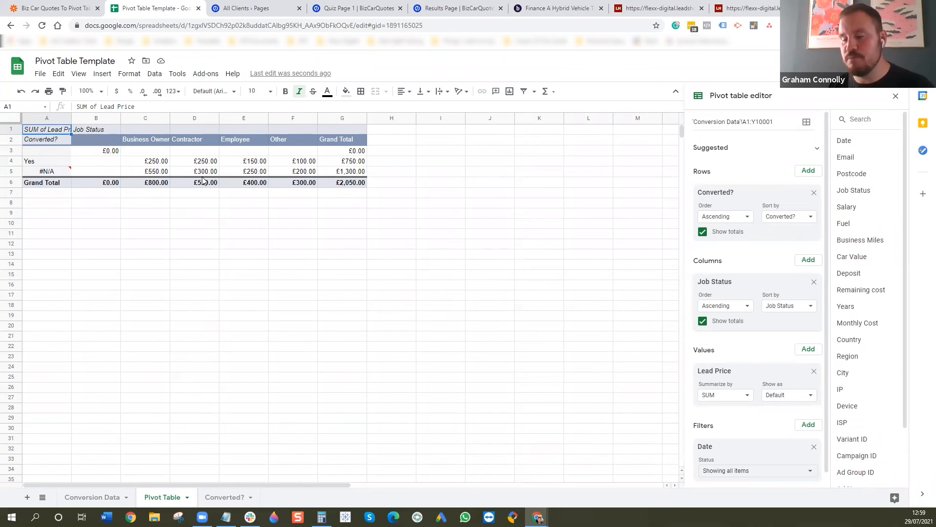
- Review the lead data columns across the Conversion Data sheet, from Date through to Converted?
{"action": "left_click", "coordinate": [224, 497]}
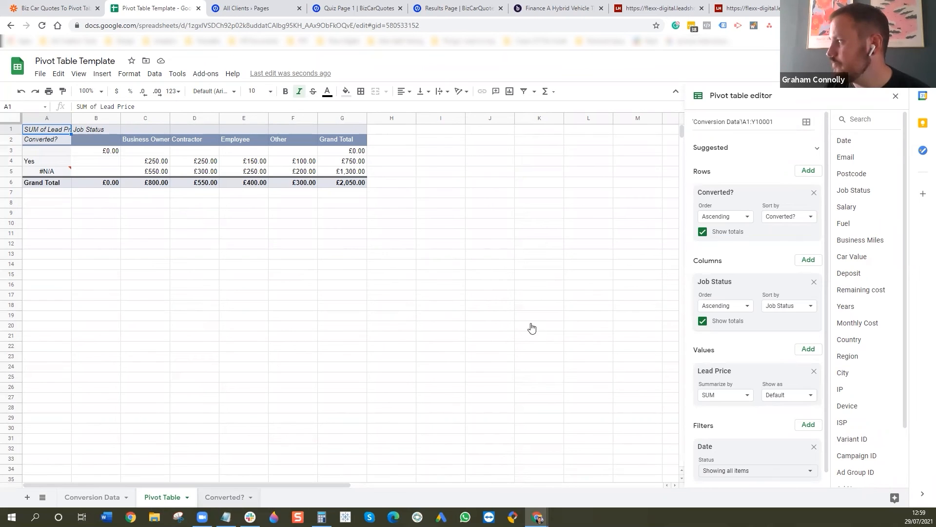
{"action": "left_click", "coordinate": [100, 497]}
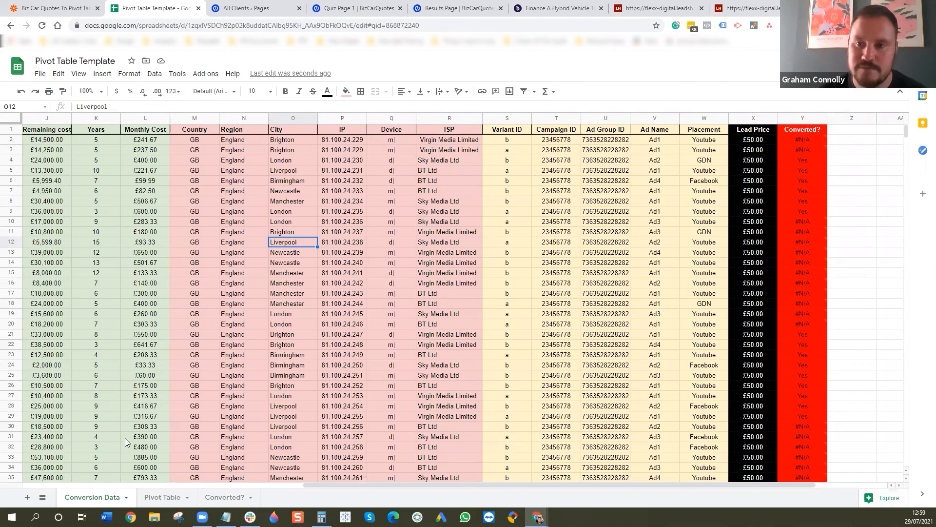
{"action": "left_click_drag", "start_coordinate": [336, 485], "coordinate": [56, 485]}
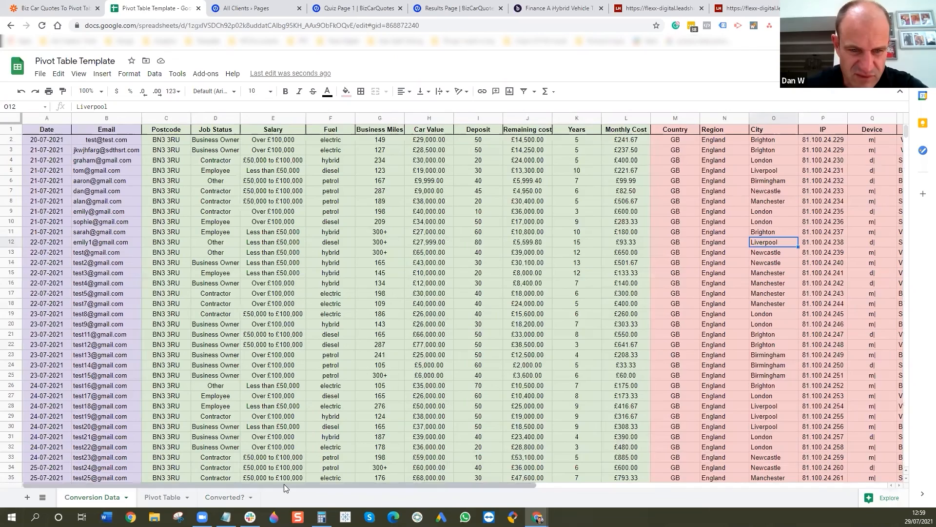
{"action": "scroll", "coordinate": [484, 493], "scroll_direction": "right", "scroll_amount": 1}
{"action": "scroll", "coordinate": [593, 495], "scroll_direction": "right", "scroll_amount": 9}
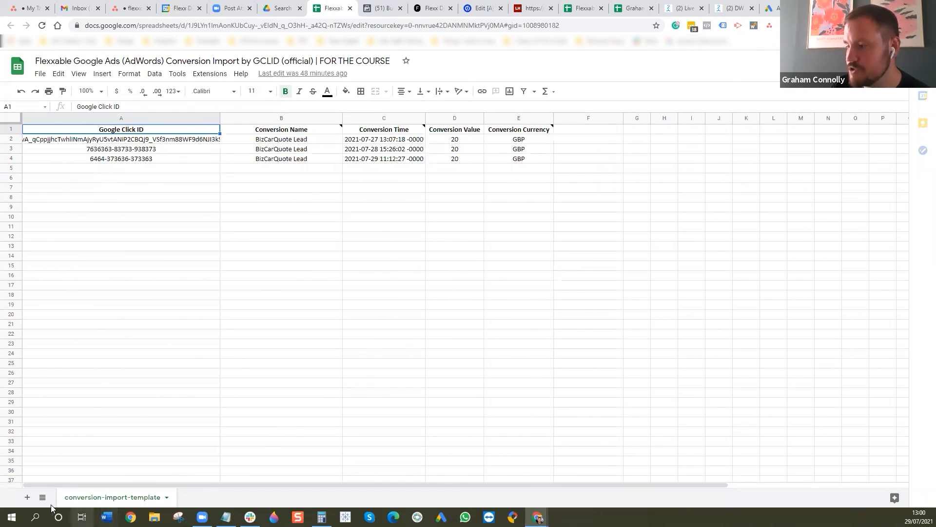
- Add a new sheet to the Google Ads conversion import spreadsheet and name it Client Conversion Sheet
{"action": "left_click", "coordinate": [27, 502]}
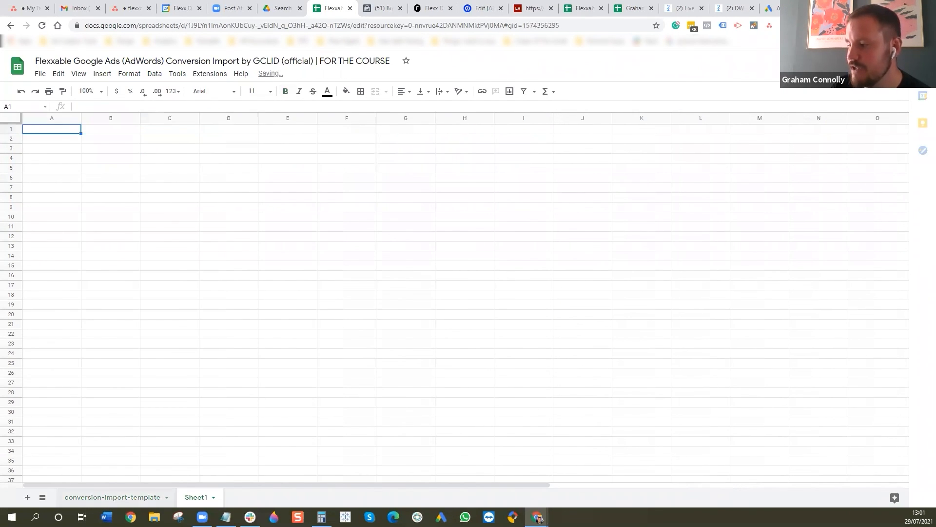
{"action": "right_click", "coordinate": [195, 500]}
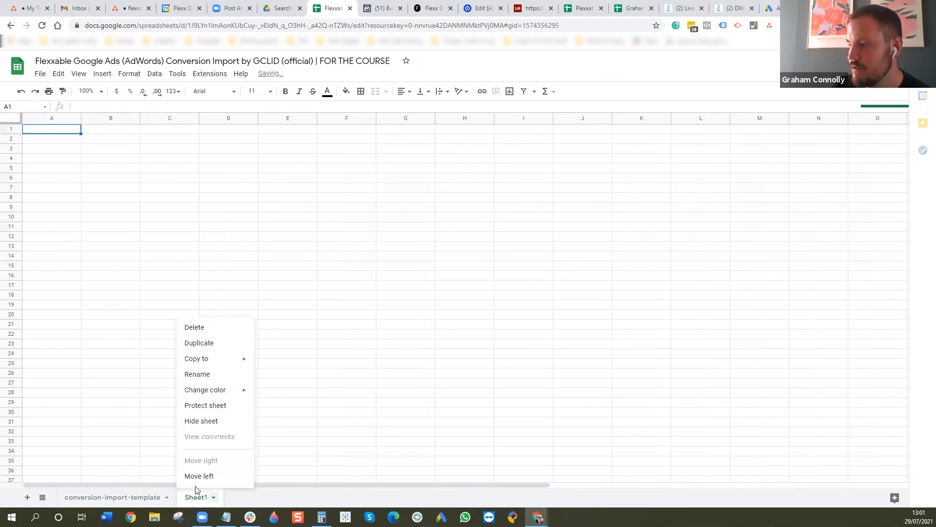
{"action": "left_click", "coordinate": [202, 376]}
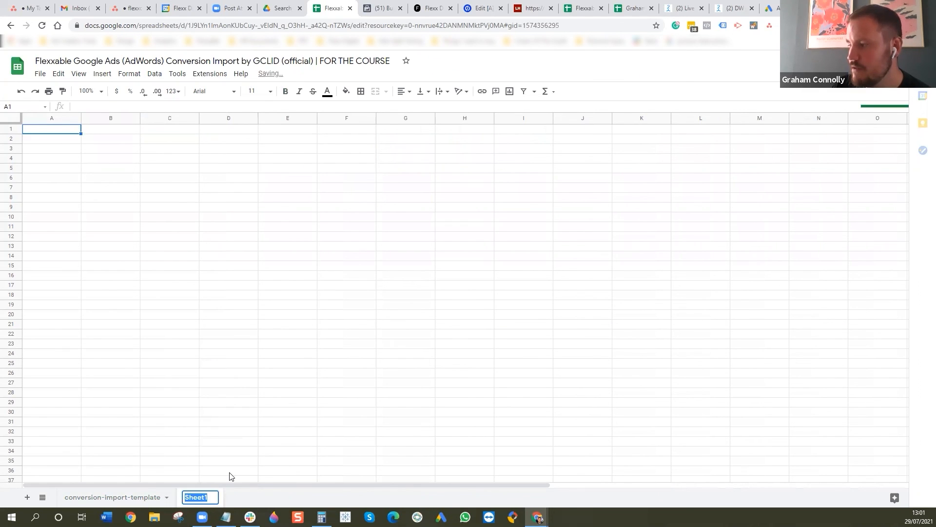
{"action": "type", "text": "Client Conversion"}
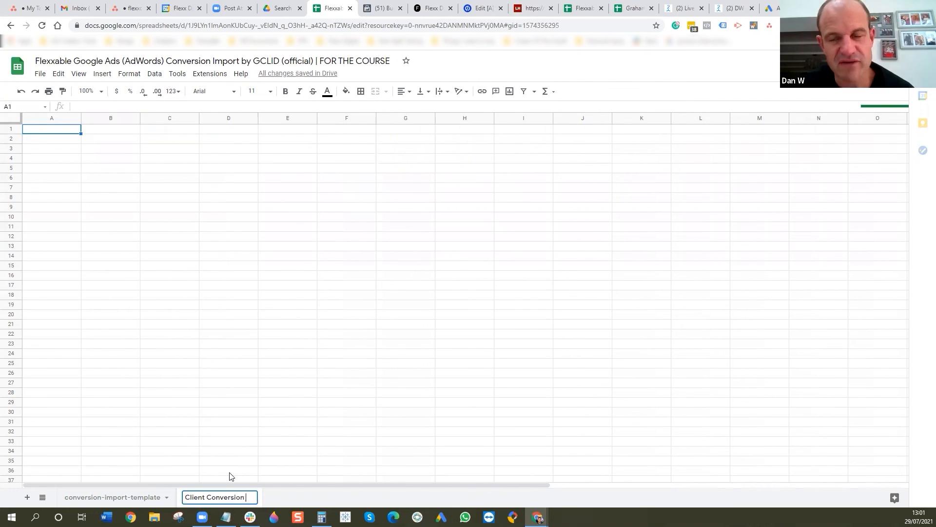
{"action": "type", "text": " Sheet"}
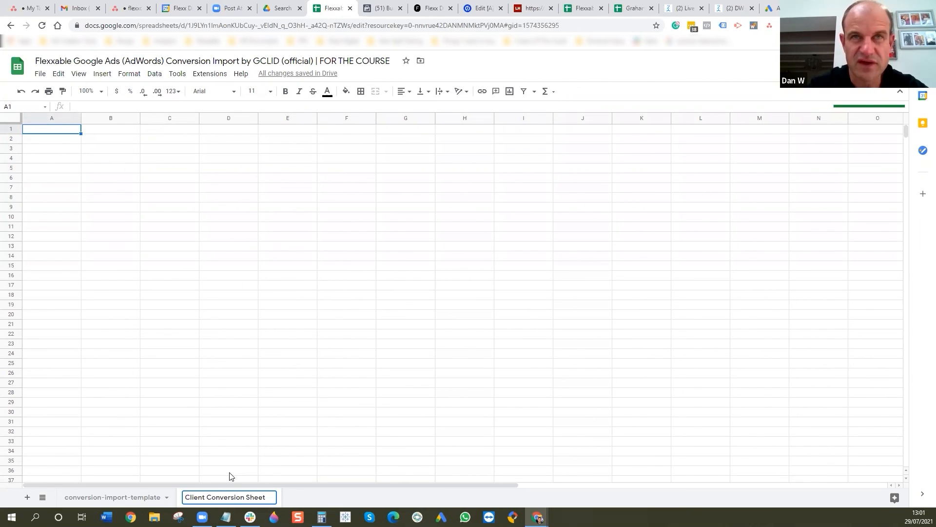
- Switch back to the Pivot Table Template spreadsheet and review its Converted? sheet and the Job Status breakdown in the Pivot Table sheet
{"action": "mouse_move", "coordinate": [536, 518]}
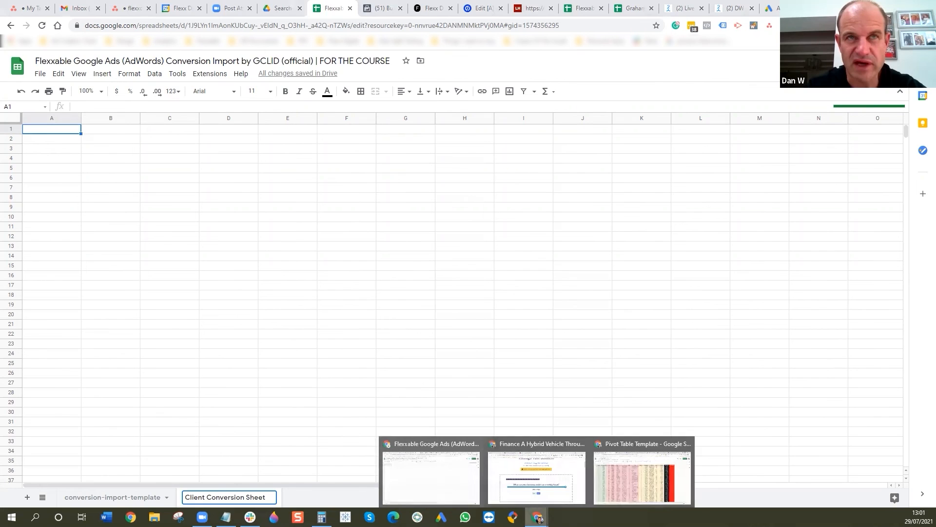
{"action": "left_click", "coordinate": [638, 483]}
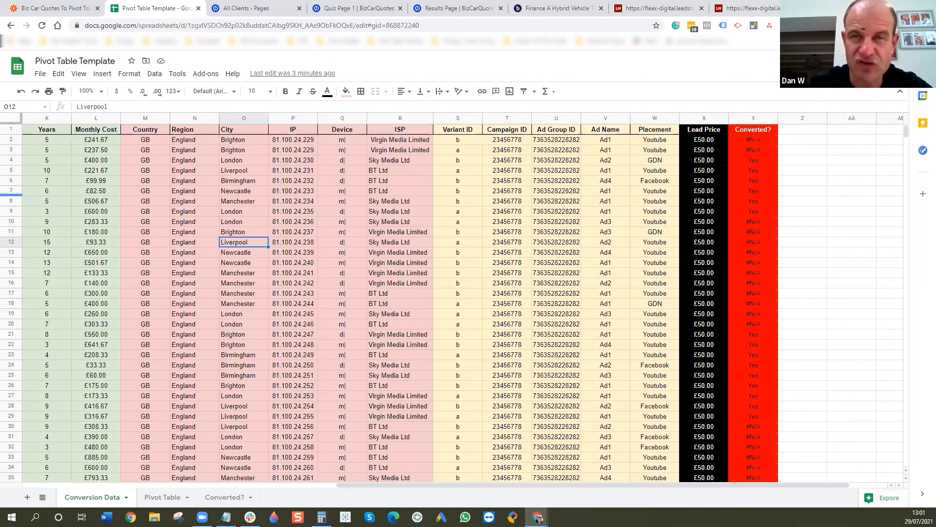
{"action": "left_click", "coordinate": [221, 496]}
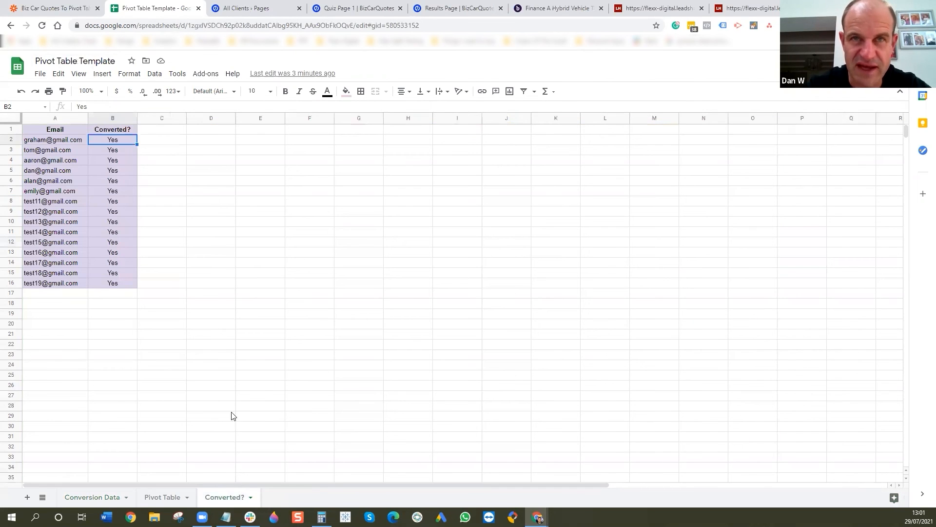
{"action": "left_click", "coordinate": [162, 497]}
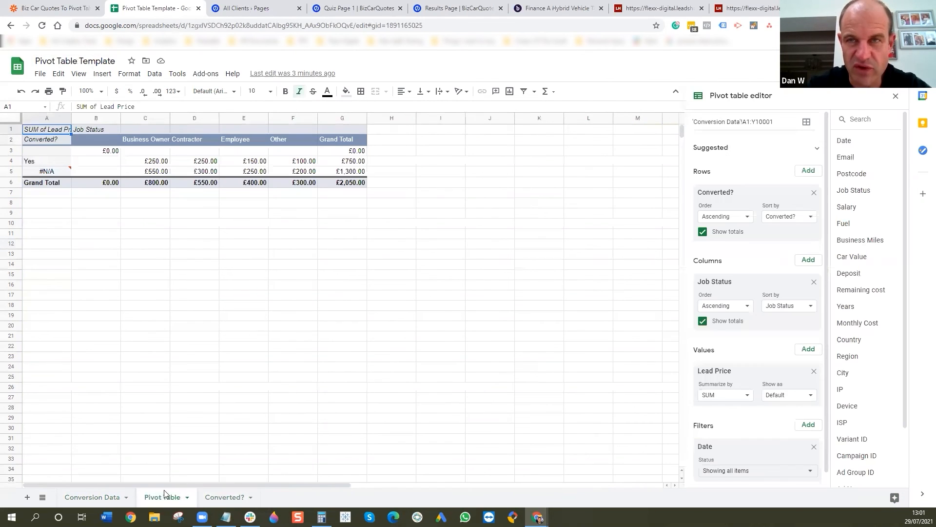